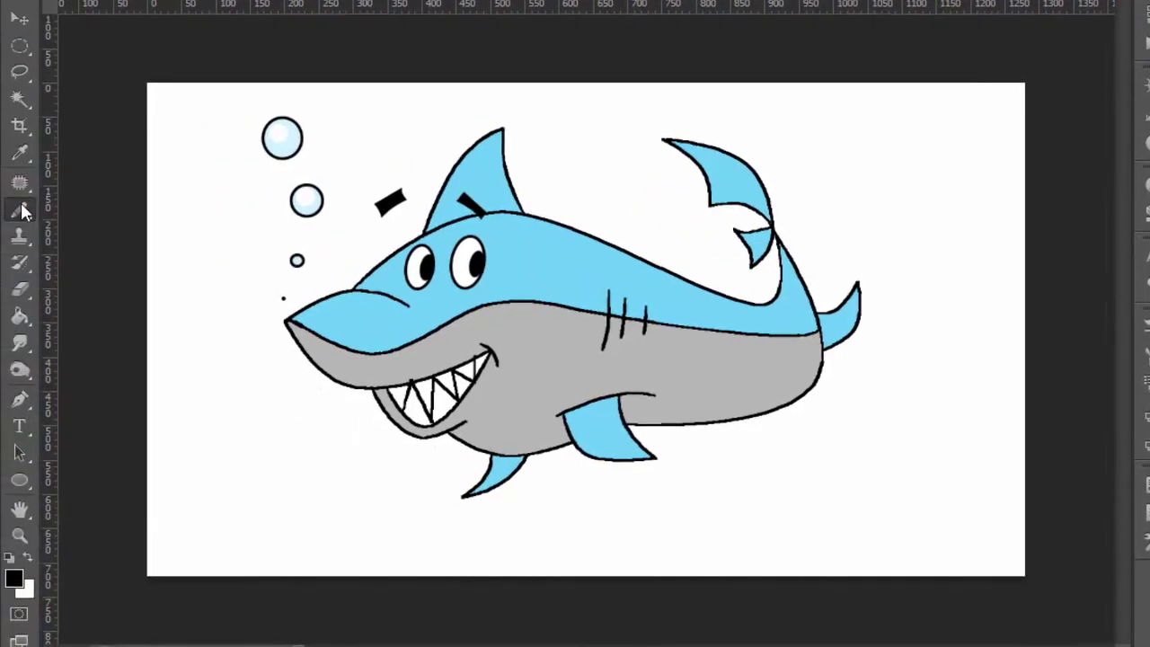
- Switch to the Pencil tool and set its size to 2 px
{"action": "right_click", "coordinate": [22, 211]}
{"action": "left_click", "coordinate": [69, 222]}
{"action": "right_click", "coordinate": [696, 289]}
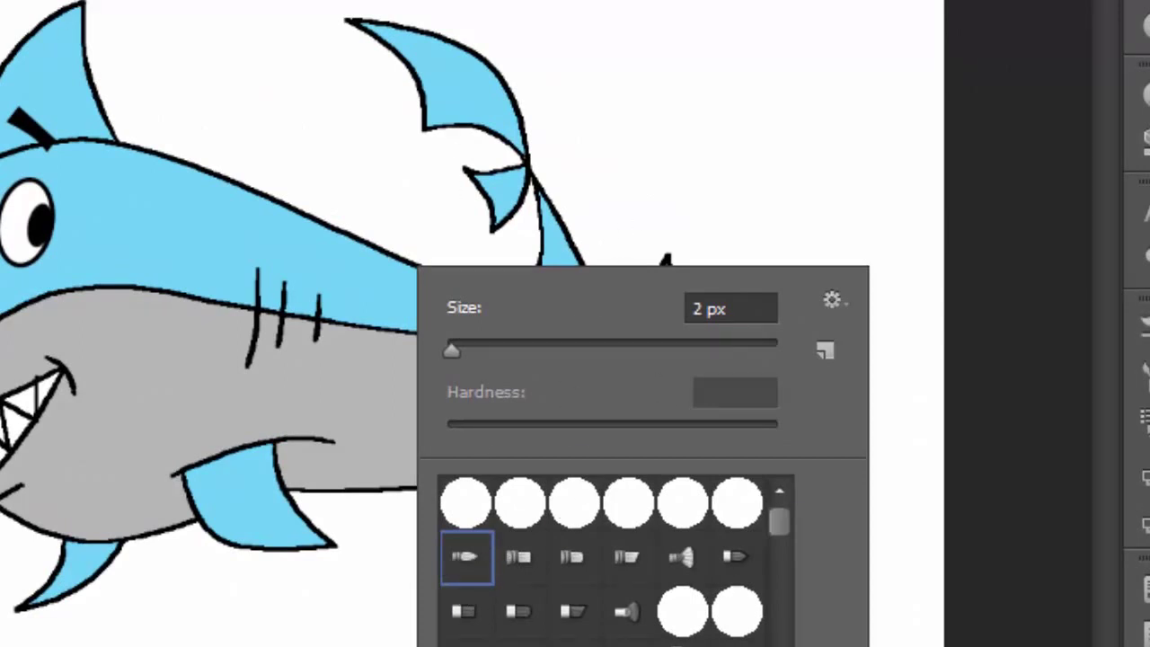
{"action": "left_click", "coordinate": [724, 309]}
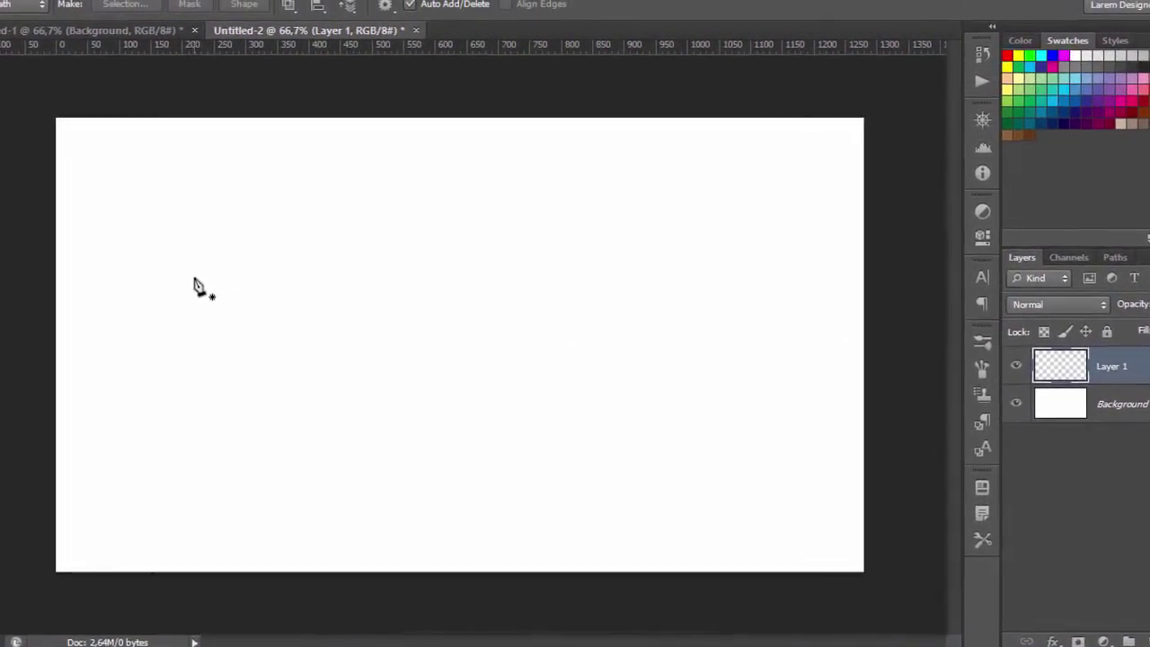
- Pen an arched S-shaped path across the canvas that ends in a hooked curl
{"action": "left_click", "coordinate": [223, 292]}
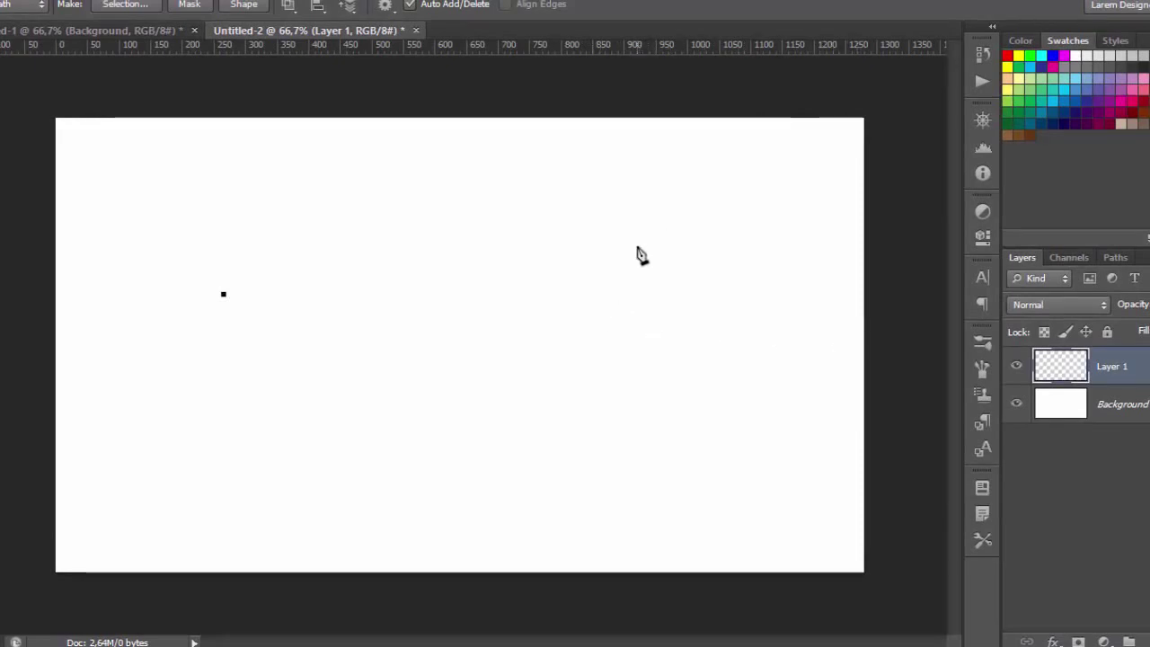
{"action": "left_click", "coordinate": [565, 240]}
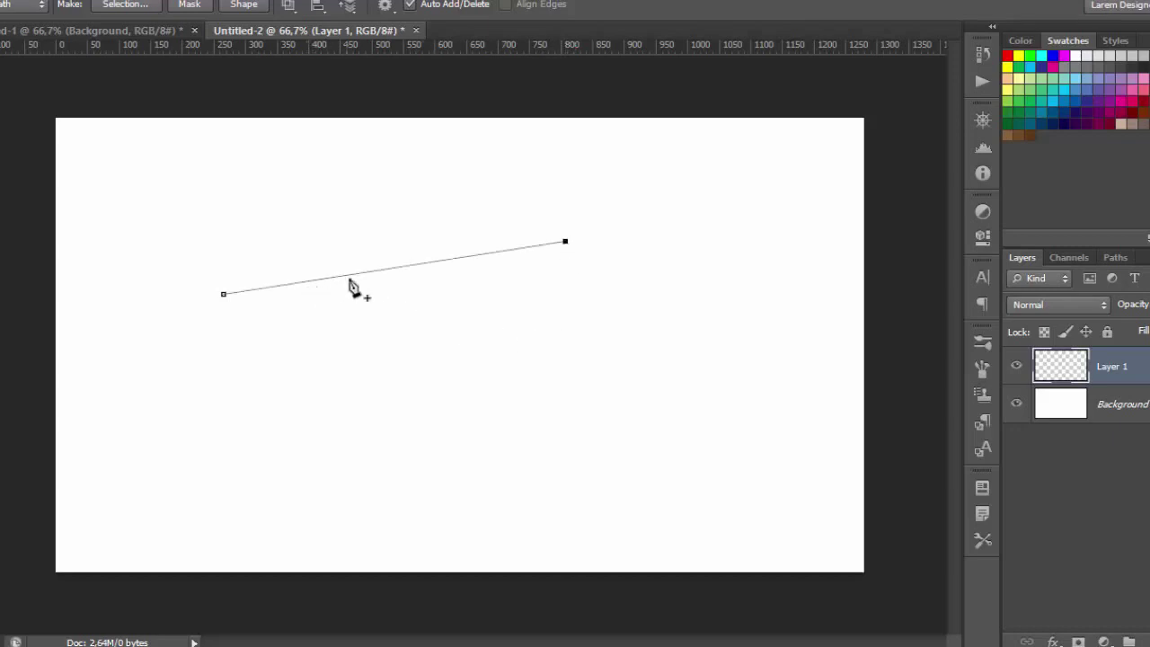
{"action": "left_click", "coordinate": [349, 276]}
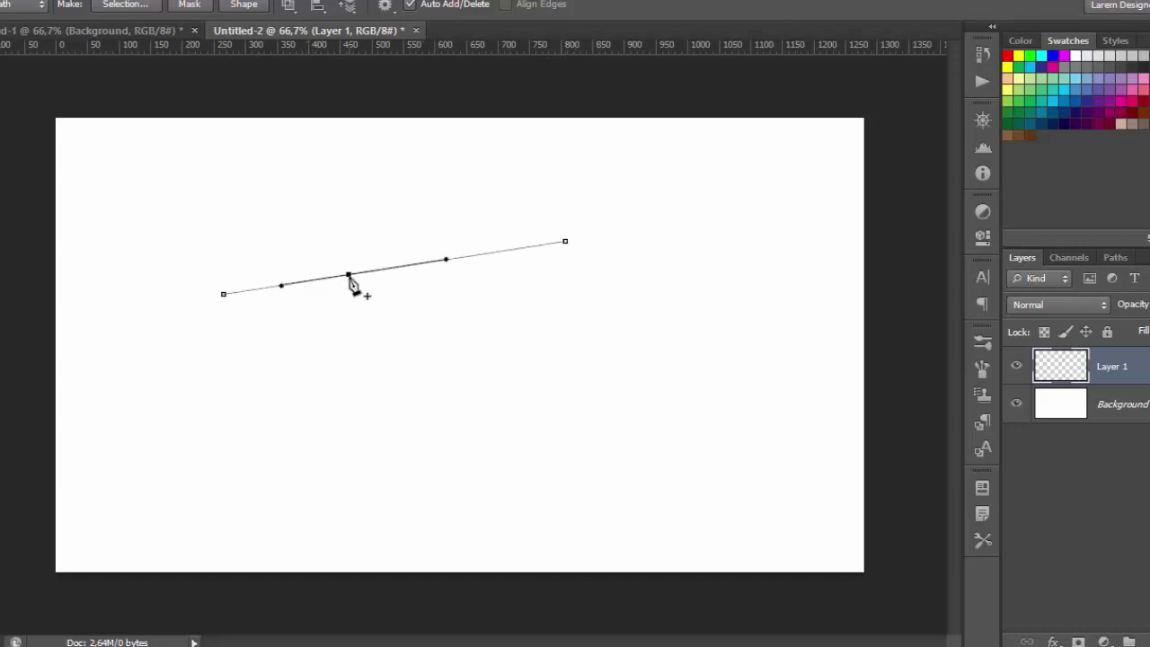
{"action": "left_click_drag", "start_coordinate": [348, 274], "coordinate": [334, 225]}
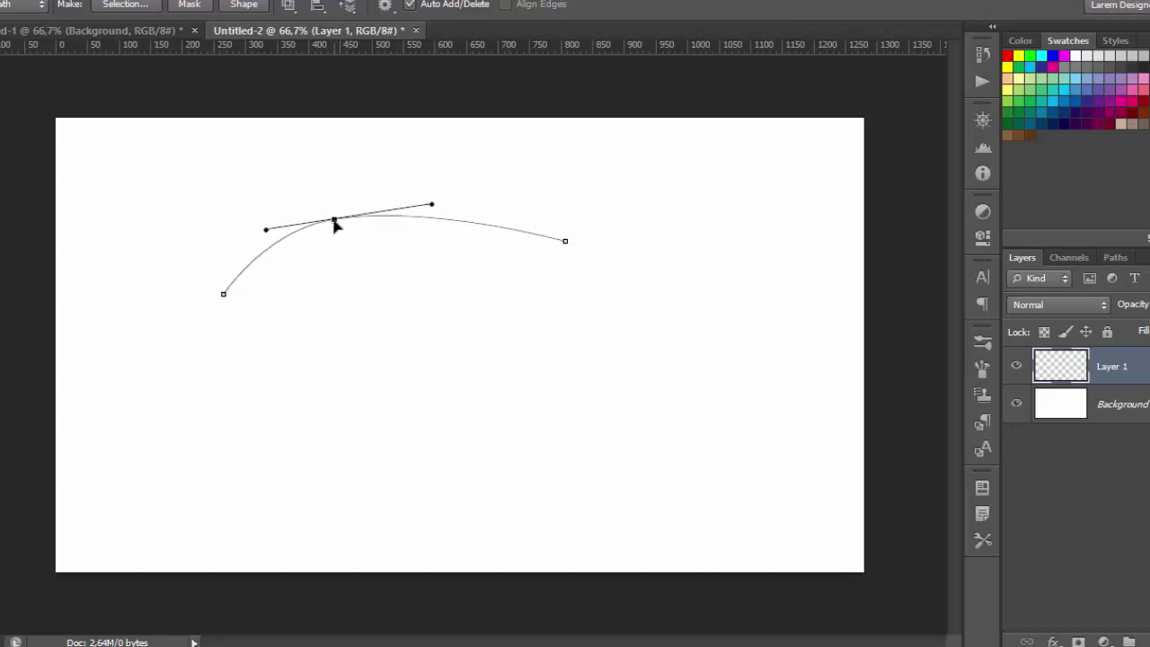
{"action": "left_click", "coordinate": [482, 224]}
{"action": "mouse_move", "coordinate": [482, 225]}
{"action": "left_mouse_down"}
{"action": "mouse_move", "coordinate": [469, 259]}
{"action": "mouse_move", "coordinate": [495, 305]}
{"action": "mouse_move", "coordinate": [501, 295]}
{"action": "left_mouse_up"}
{"action": "mouse_move", "coordinate": [565, 242]}
{"action": "left_mouse_down"}
{"action": "mouse_move", "coordinate": [526, 253]}
{"action": "mouse_move", "coordinate": [569, 237]}
{"action": "mouse_move", "coordinate": [509, 229]}
{"action": "left_mouse_up"}
{"action": "left_click", "coordinate": [523, 266]}
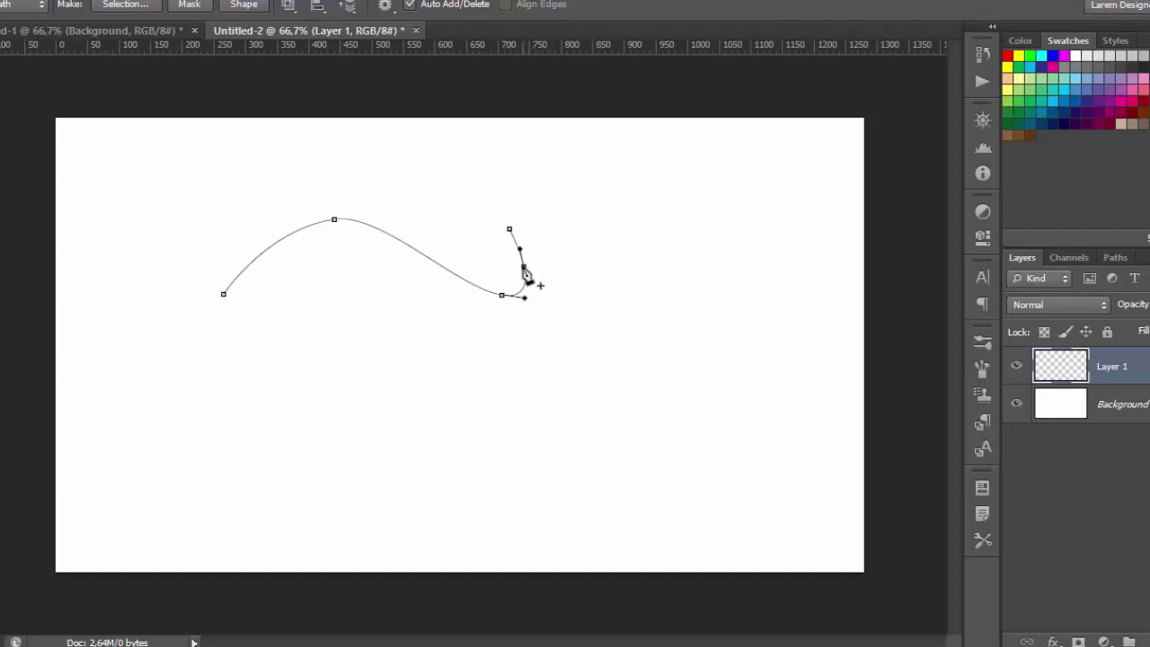
{"action": "mouse_move", "coordinate": [524, 268]}
{"action": "left_mouse_down"}
{"action": "mouse_move", "coordinate": [553, 271]}
{"action": "mouse_move", "coordinate": [526, 268]}
{"action": "mouse_move", "coordinate": [537, 272]}
{"action": "left_mouse_up"}
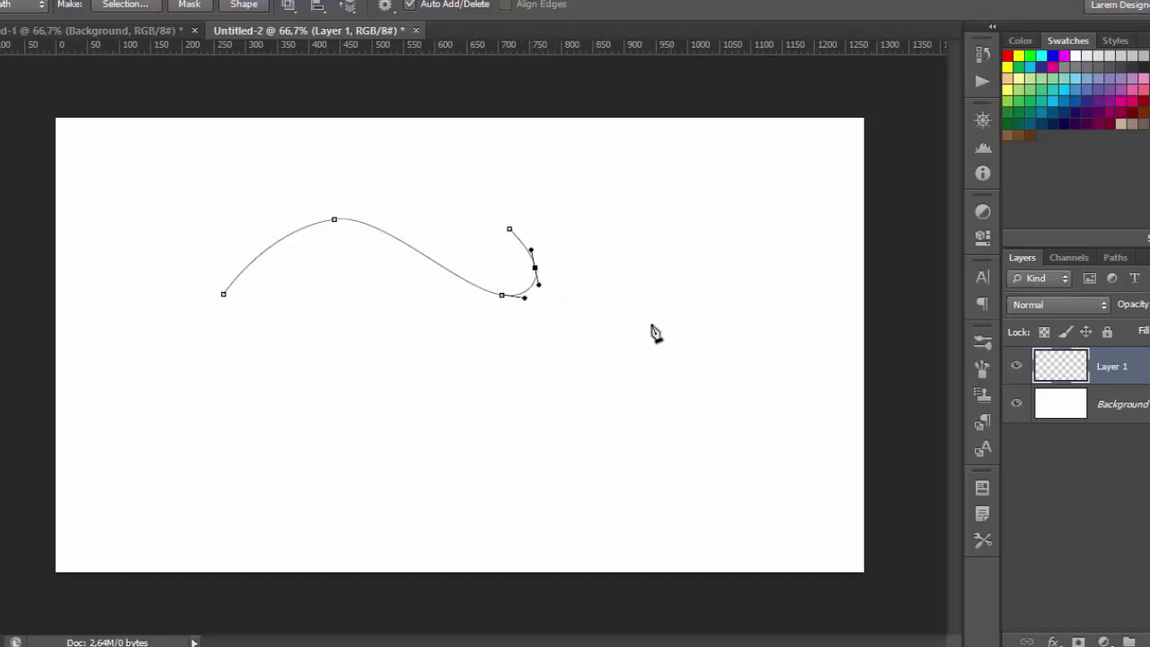
- Stroke the curved path using Stroke Path with Tool set to Pencil
{"action": "right_click", "coordinate": [404, 239]}
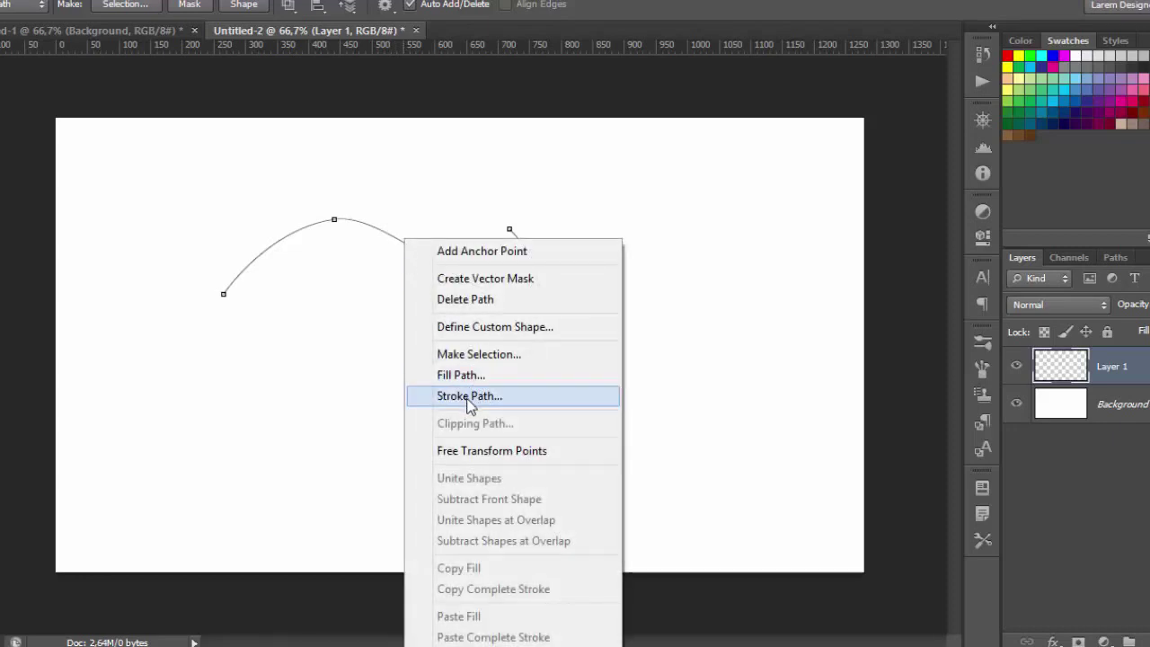
{"action": "left_click", "coordinate": [467, 396]}
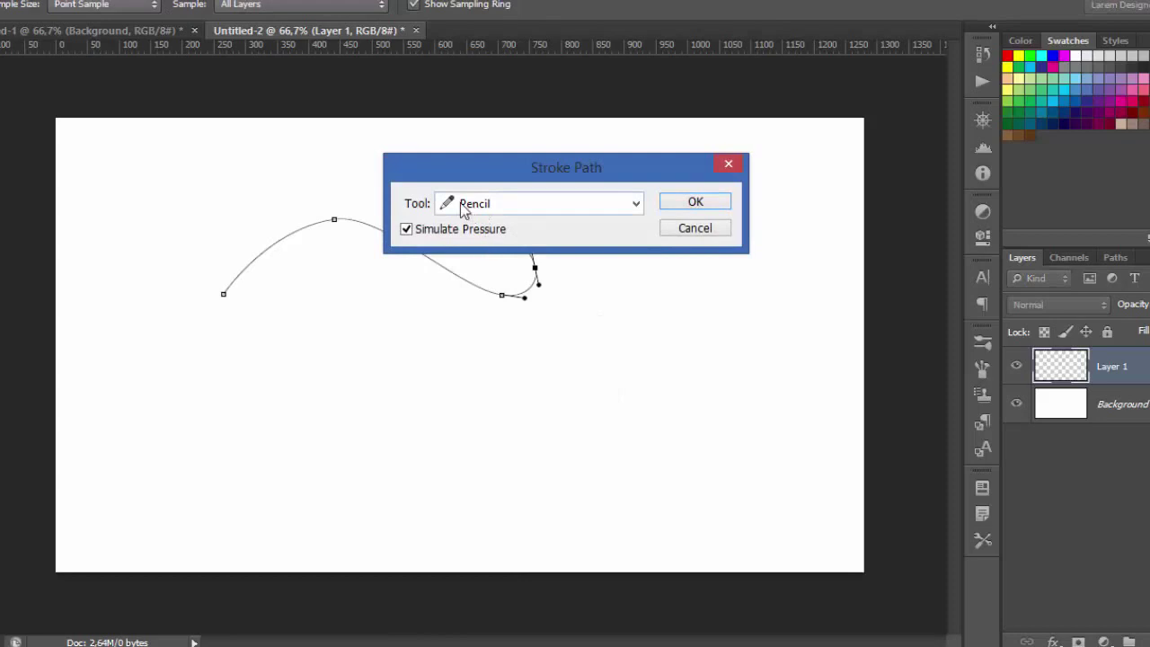
{"action": "left_click", "coordinate": [464, 205]}
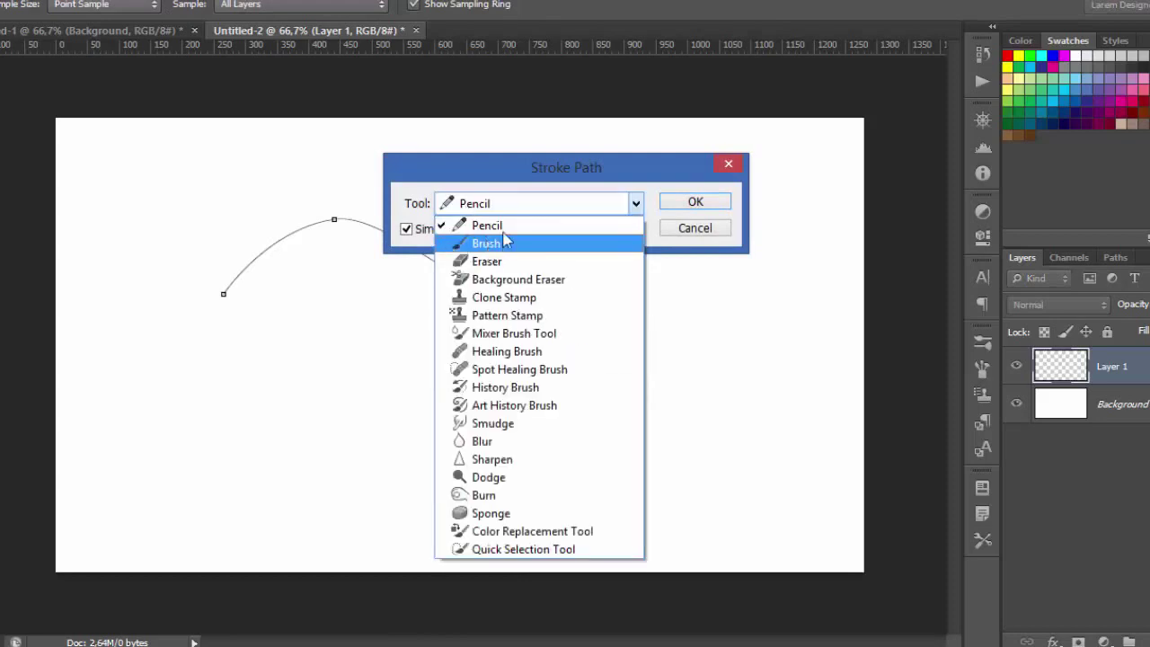
{"action": "left_click", "coordinate": [489, 225]}
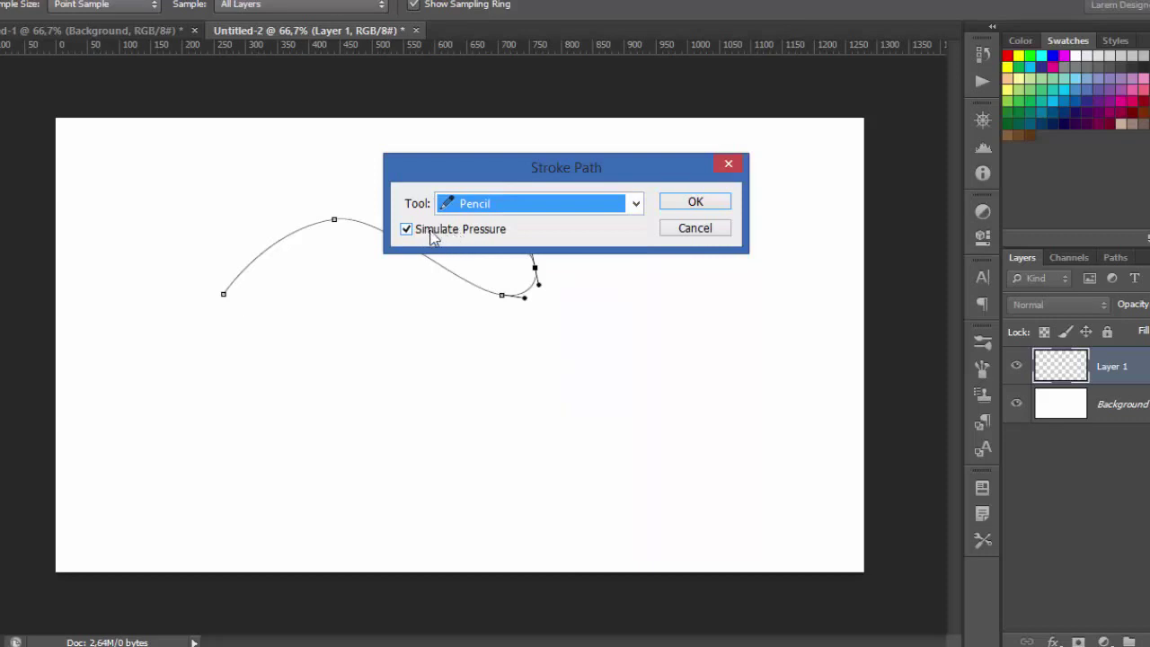
{"action": "left_click", "coordinate": [690, 207]}
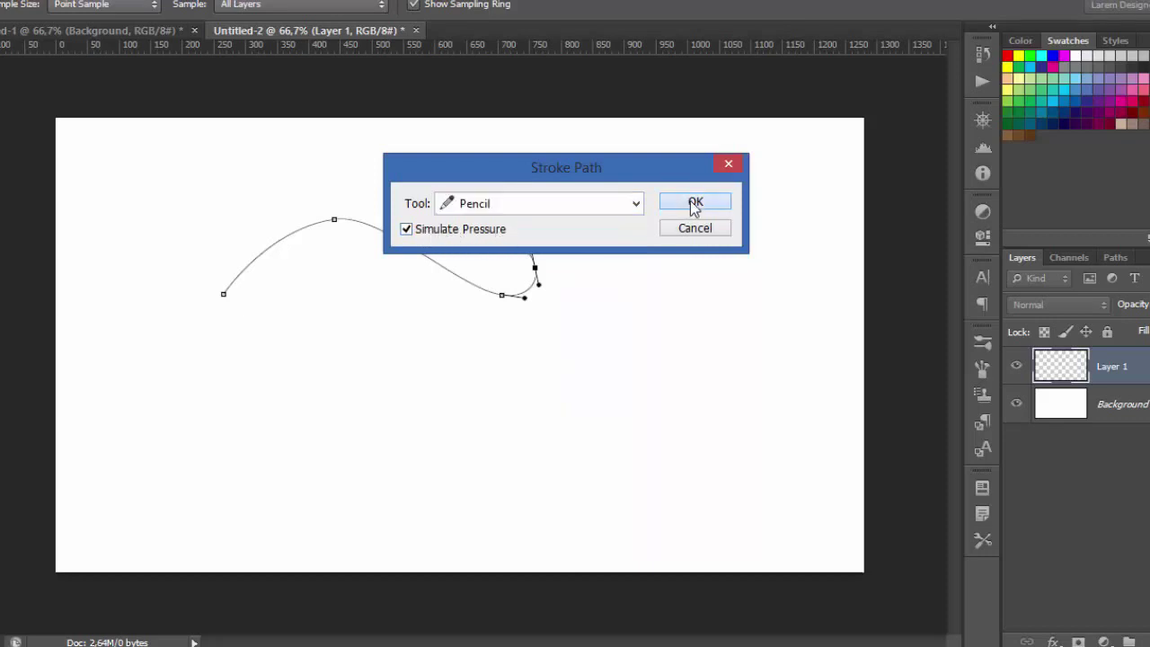
- Add a short, slightly bent pencil-stroked line across the wavy curve's left end
{"action": "key", "text": "Return"}
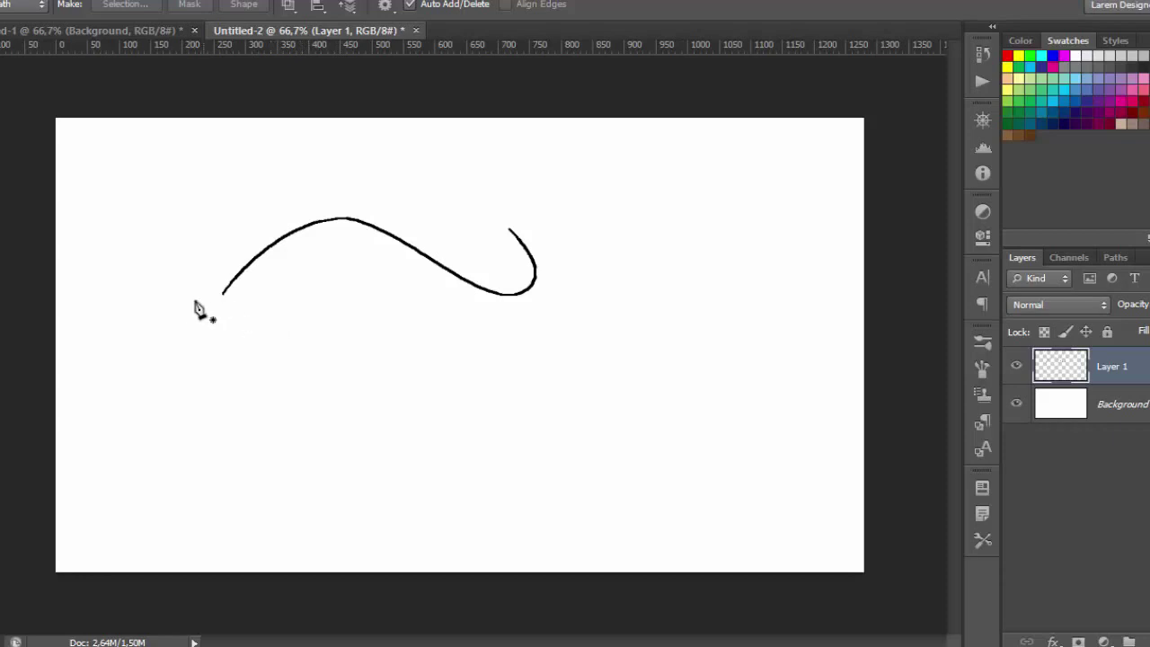
{"action": "left_click", "coordinate": [179, 299]}
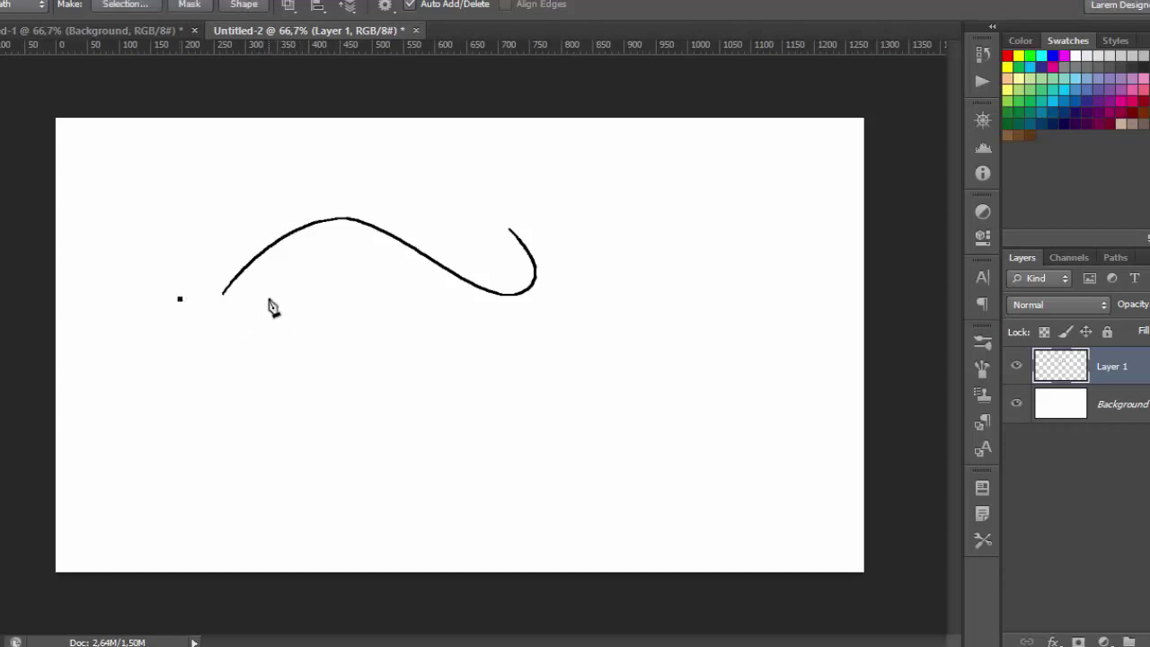
{"action": "left_click", "coordinate": [268, 297]}
{"action": "left_click", "coordinate": [225, 297]}
{"action": "left_click_drag", "start_coordinate": [225, 297], "coordinate": [221, 293]}
{"action": "right_click", "coordinate": [223, 298]}
{"action": "left_click", "coordinate": [285, 396]}
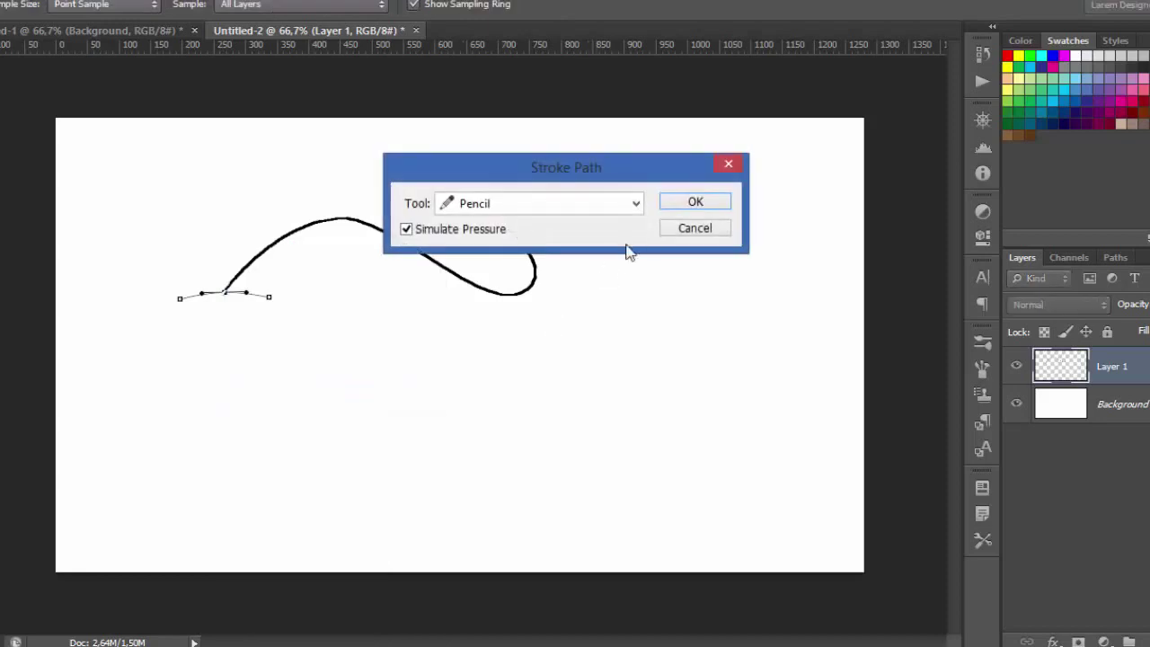
{"action": "left_click", "coordinate": [708, 207]}
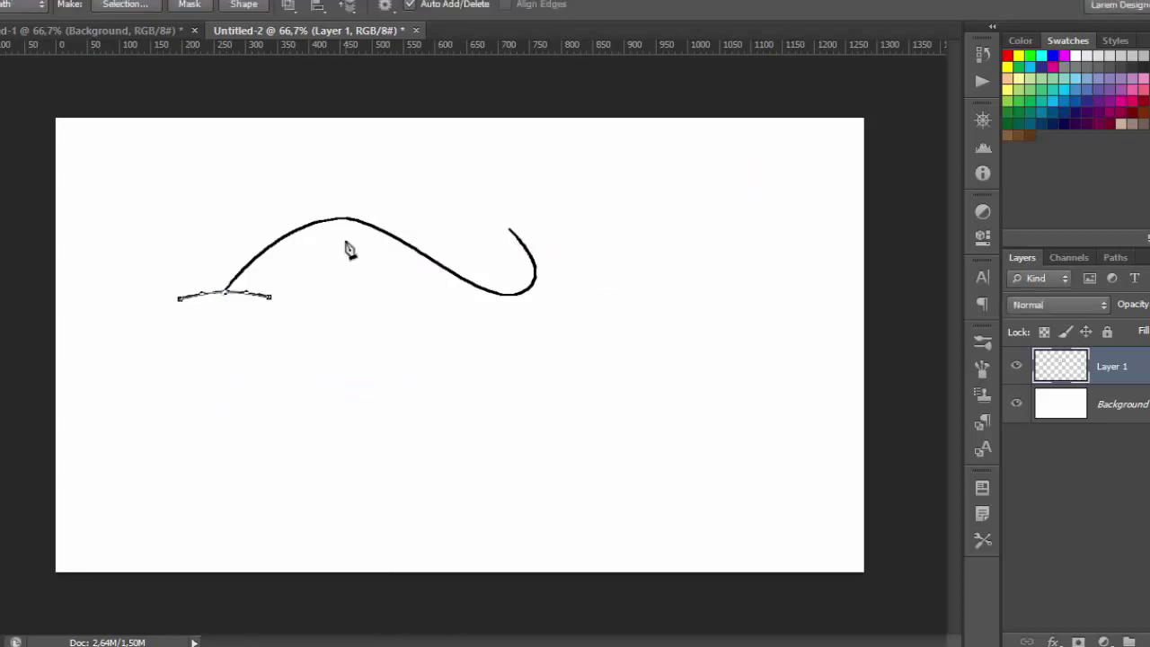
{"action": "key", "text": "Return"}
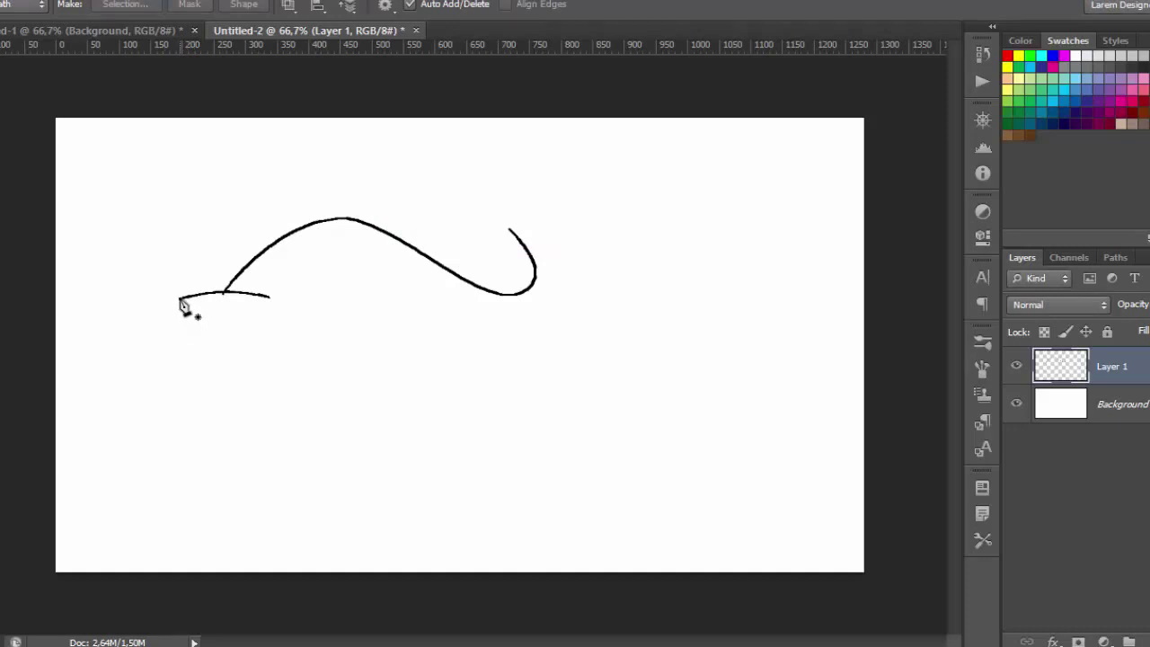
- Pen a deep curved jaw path from the snout tip, undoing an extra fin attempt
{"action": "left_click", "coordinate": [180, 298]}
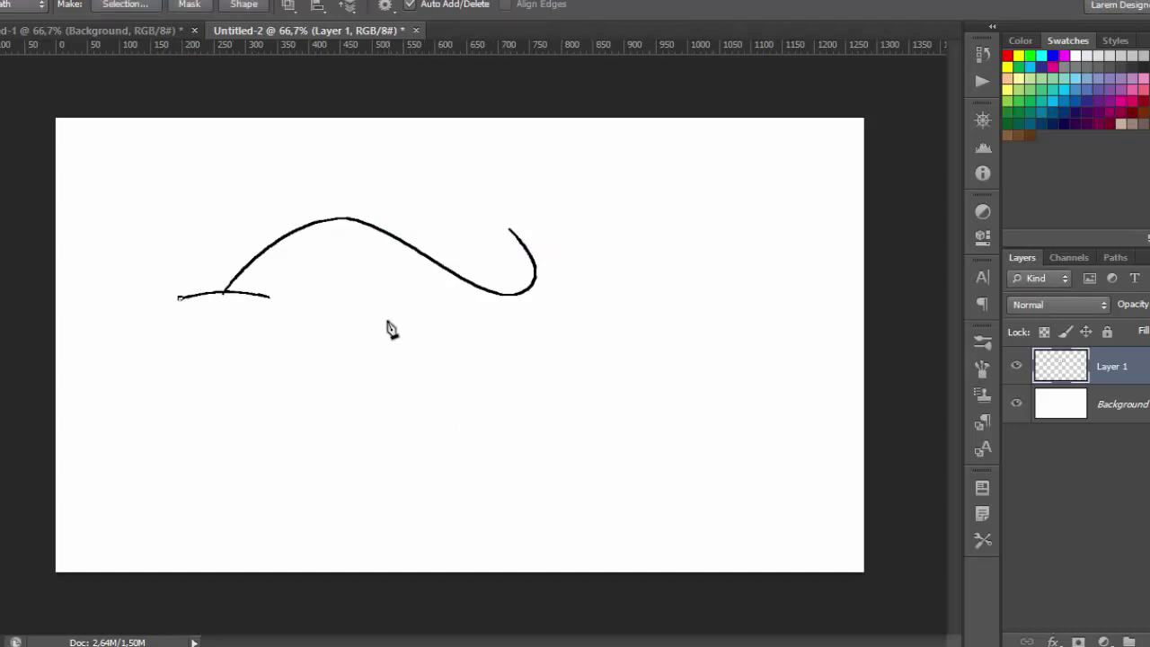
{"action": "left_click", "coordinate": [387, 309]}
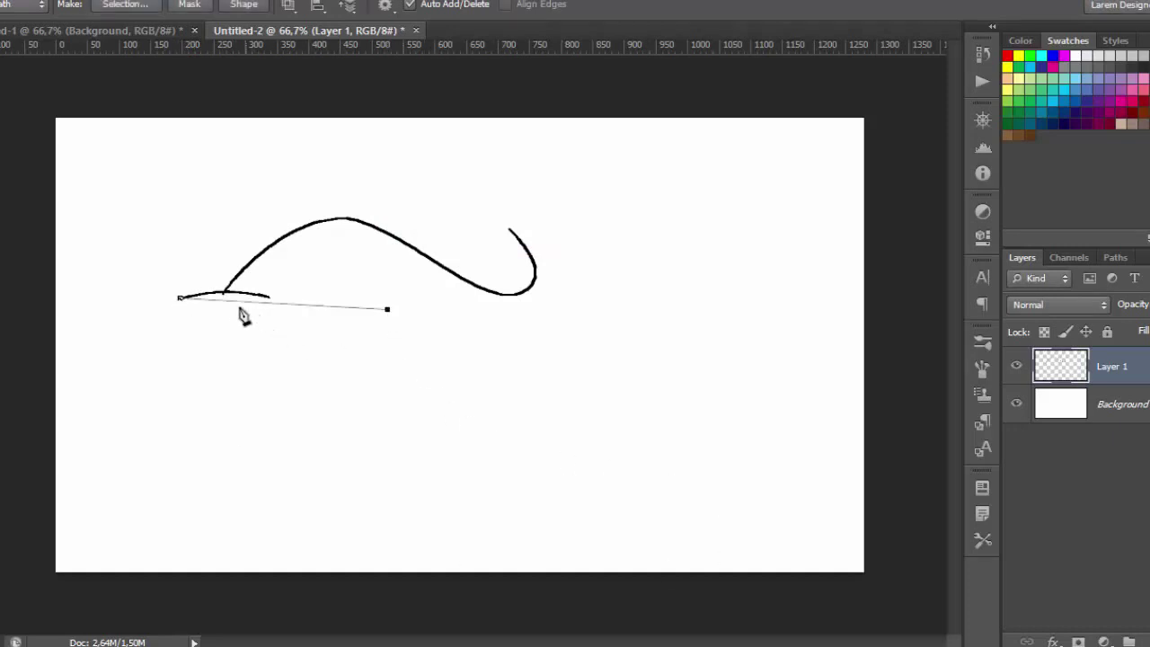
{"action": "left_click_drag", "start_coordinate": [243, 304], "coordinate": [223, 371]}
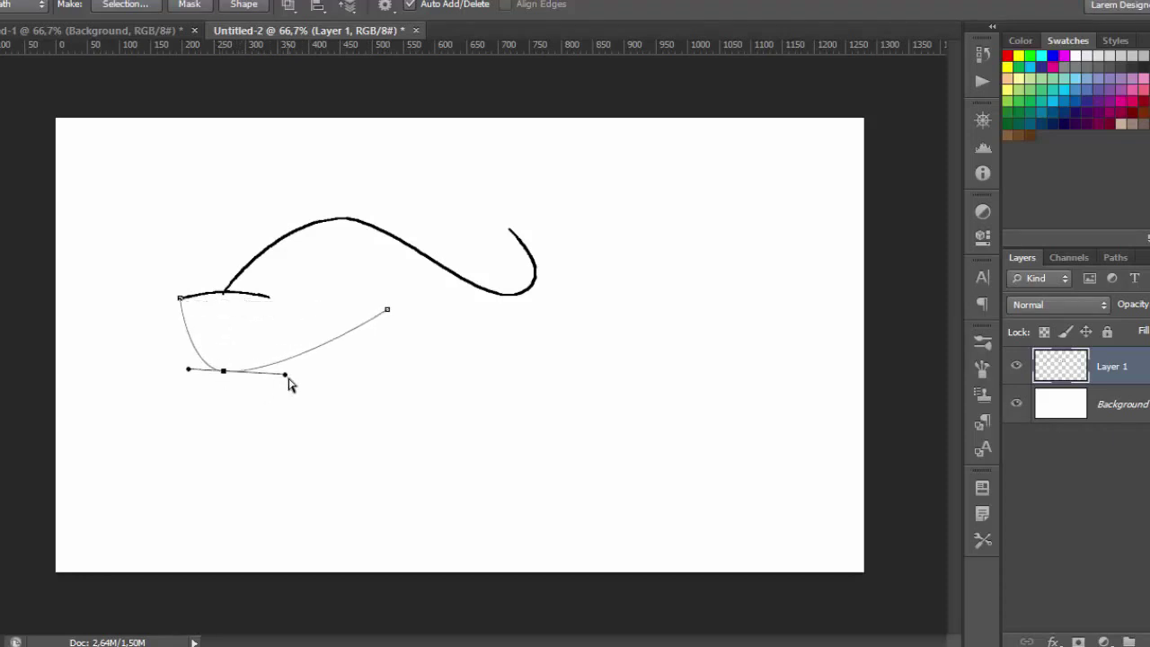
{"action": "mouse_move", "coordinate": [289, 385]}
{"action": "left_mouse_down"}
{"action": "mouse_move", "coordinate": [303, 449]}
{"action": "mouse_move", "coordinate": [350, 416]}
{"action": "left_mouse_up"}
{"action": "right_click", "coordinate": [319, 381]}
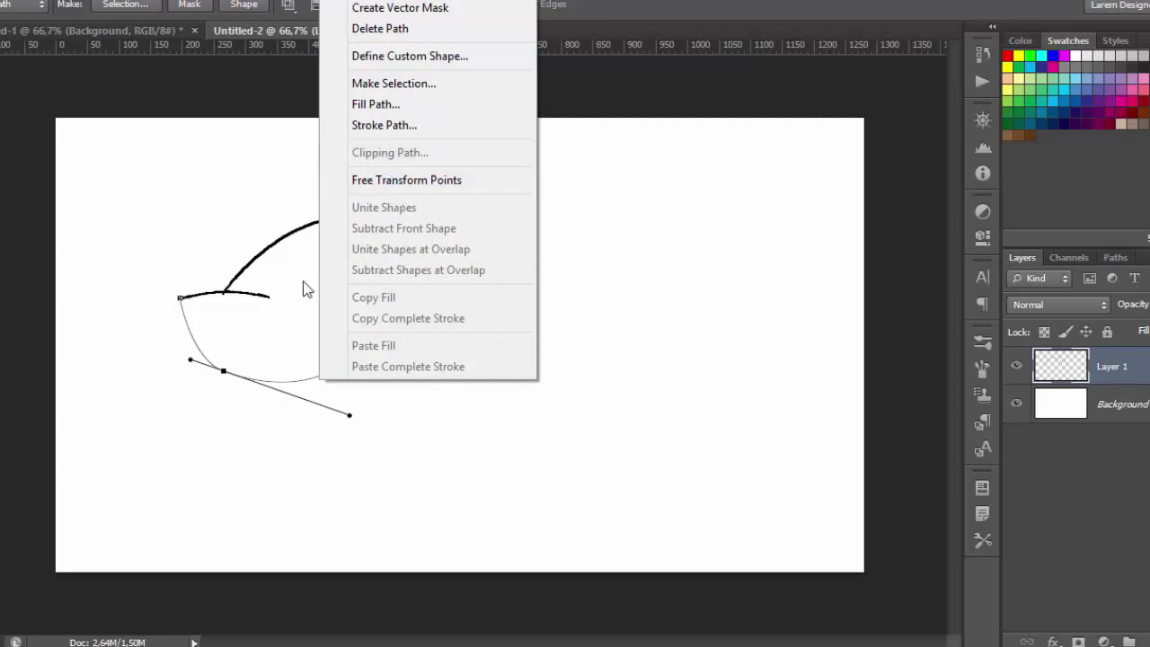
{"action": "left_click", "coordinate": [269, 387]}
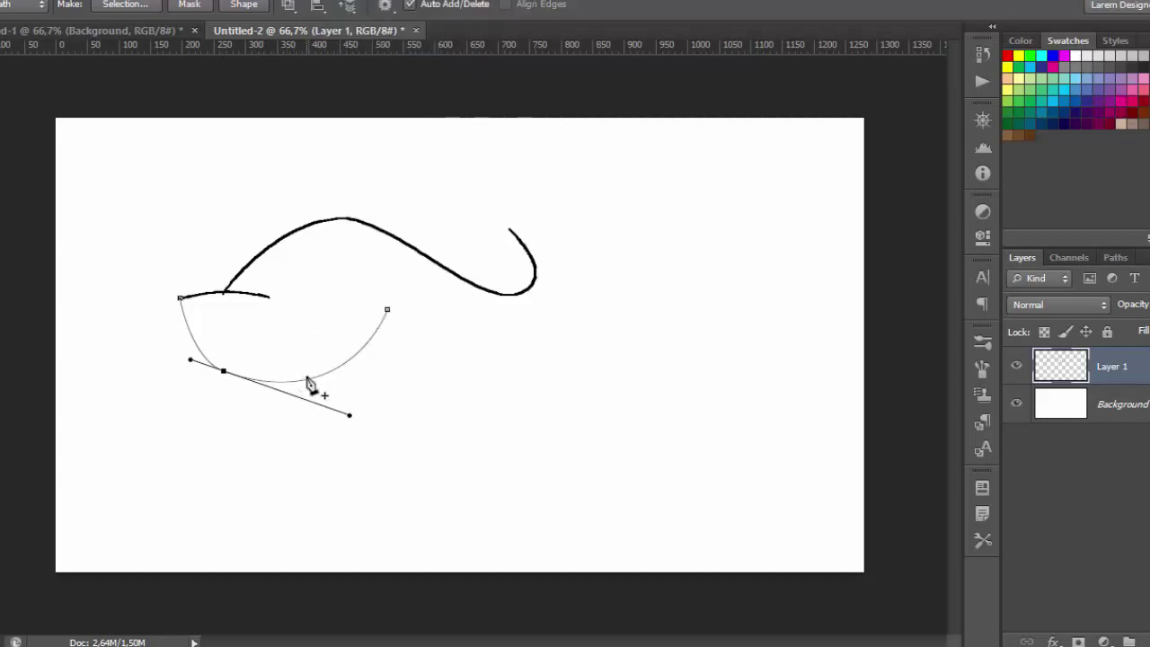
{"action": "left_click", "coordinate": [308, 380]}
{"action": "left_click_drag", "start_coordinate": [308, 379], "coordinate": [365, 467]}
{"action": "left_click_drag", "start_coordinate": [400, 365], "coordinate": [505, 423]}
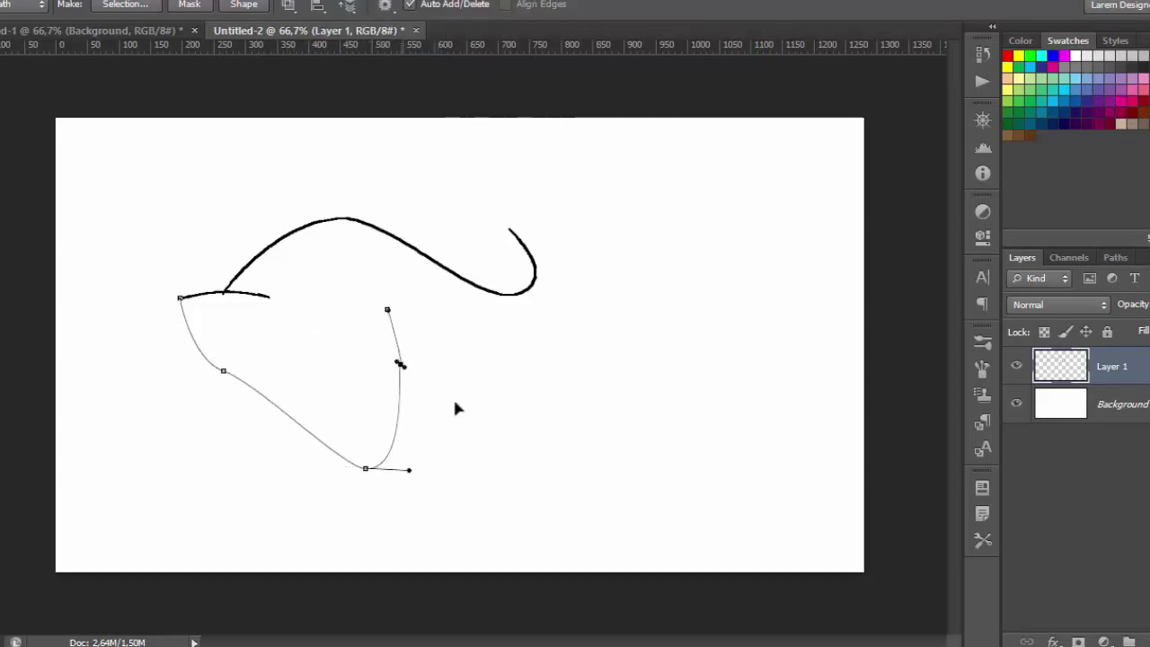
{"action": "mouse_move", "coordinate": [357, 427]}
{"action": "left_mouse_down"}
{"action": "mouse_move", "coordinate": [384, 489]}
{"action": "mouse_move", "coordinate": [417, 522]}
{"action": "left_mouse_up"}
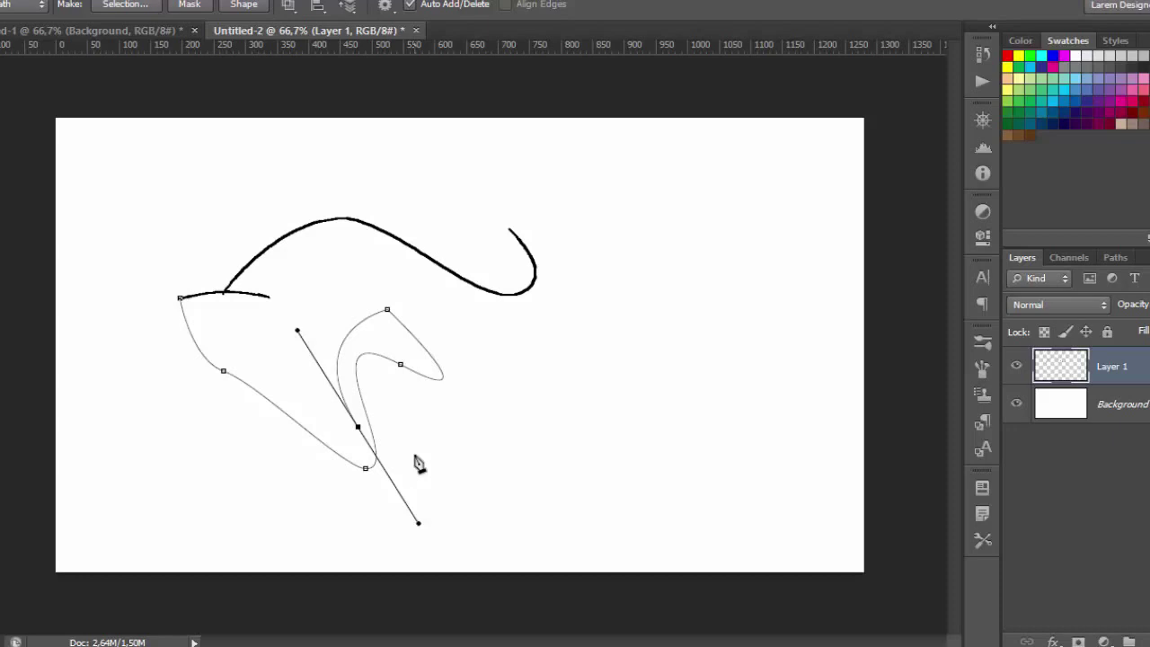
{"action": "key", "text": "ctrl+alt+z"}
{"action": "key", "text": "ctrl+alt+z"}
{"action": "key", "text": "ctrl+alt+z"}
{"action": "key", "text": "ctrl+alt+z"}
{"action": "key", "text": "ctrl+alt+z"}
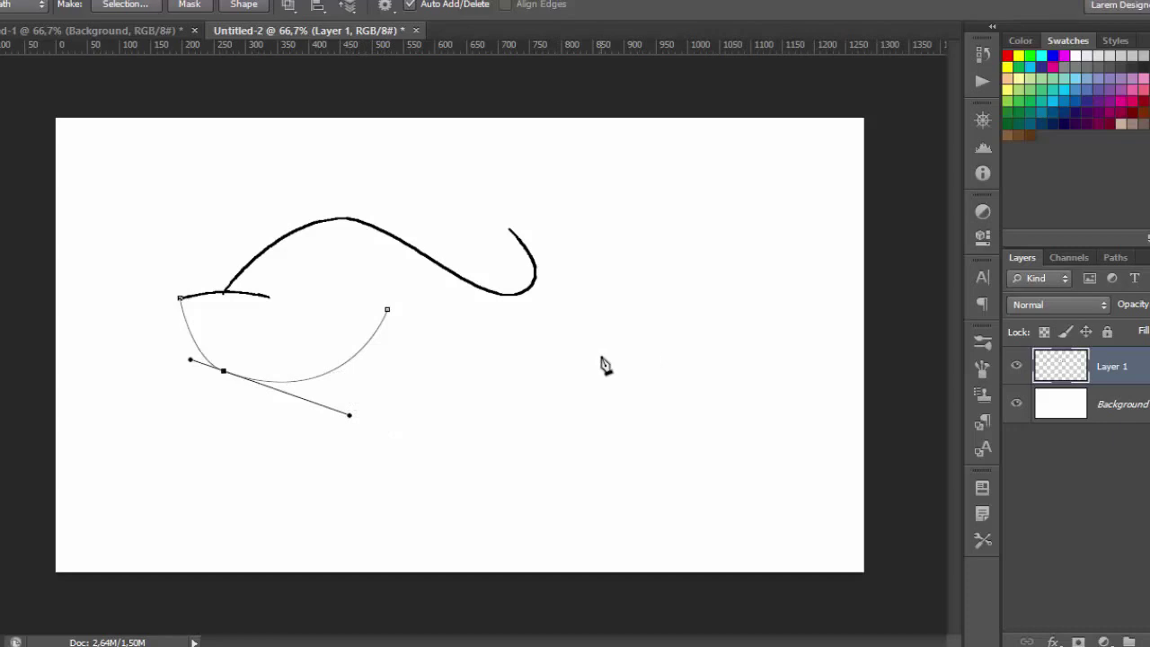
- Stroke the jaw curve with the pencil and hide the path
{"action": "right_click", "coordinate": [349, 359]}
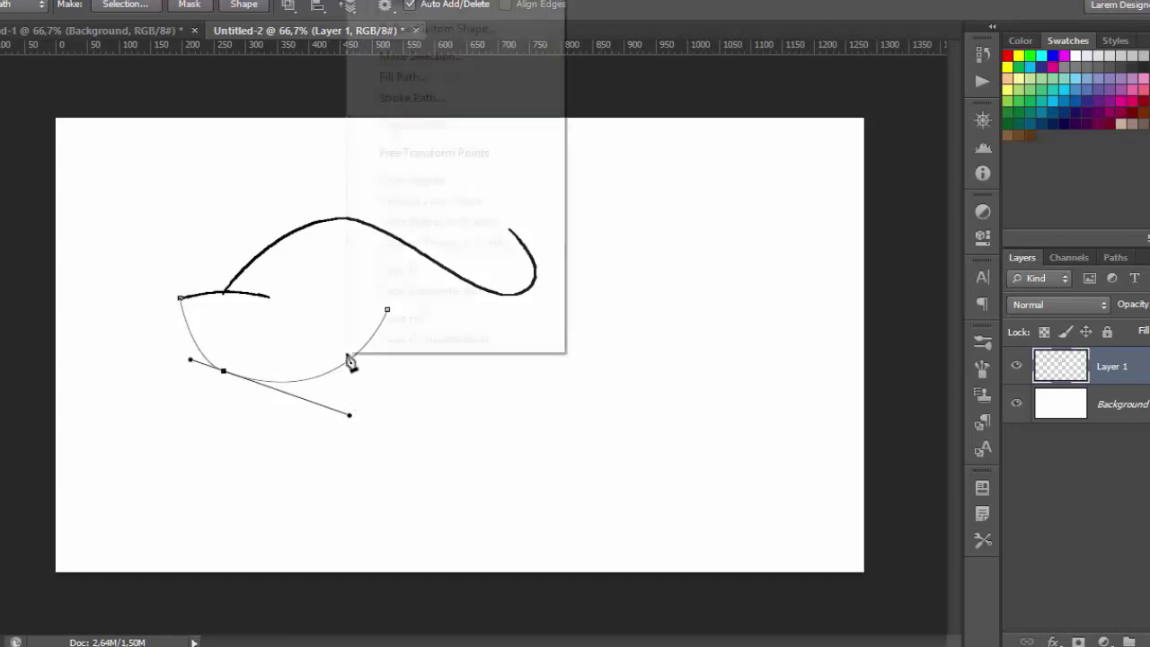
{"action": "left_click", "coordinate": [392, 99]}
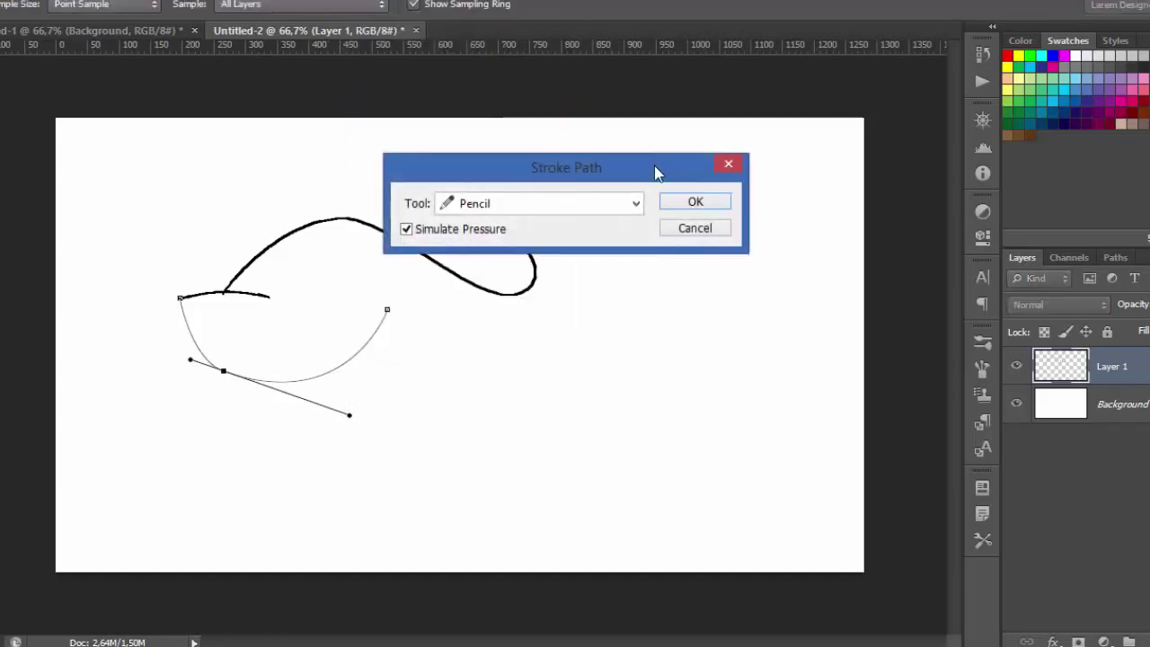
{"action": "left_click", "coordinate": [691, 203]}
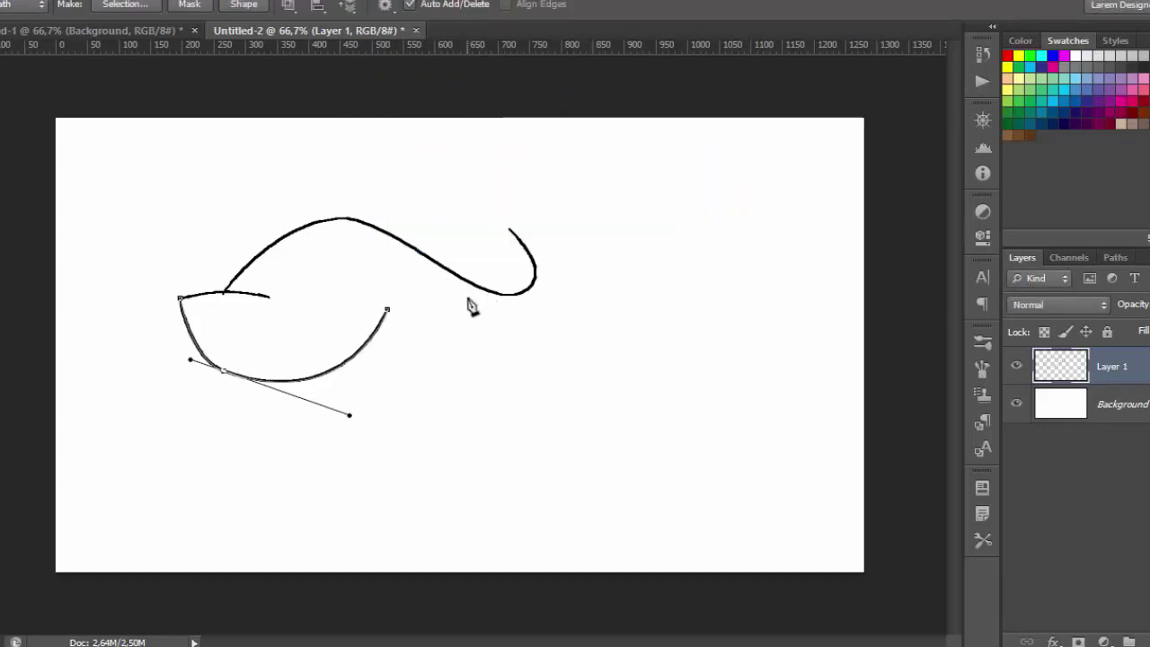
{"action": "key", "text": "Return"}
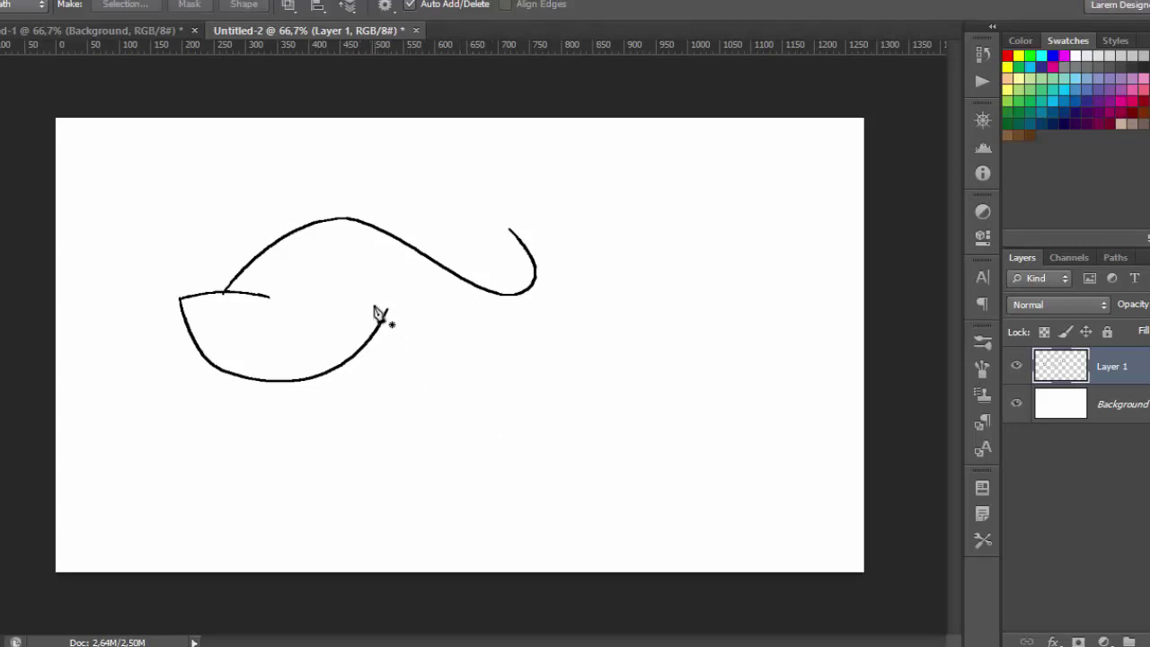
- Pen a short mouth-corner flick and stroke it with the pencil
{"action": "left_click", "coordinate": [374, 306]}
{"action": "left_click_drag", "start_coordinate": [409, 321], "coordinate": [409, 321]}
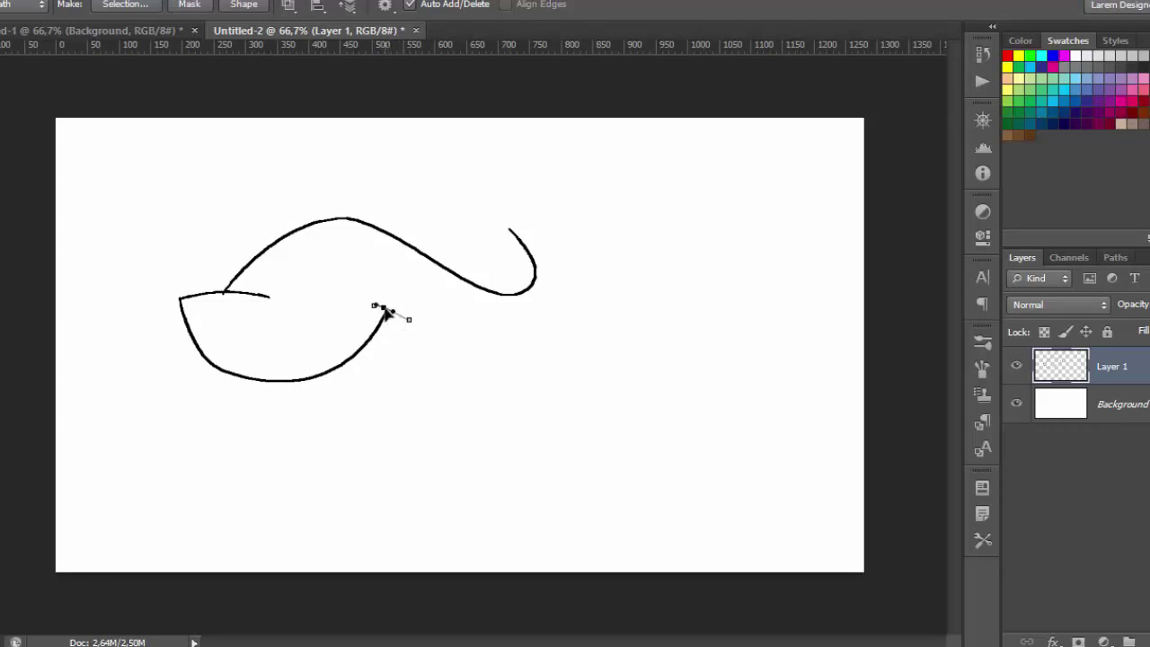
{"action": "right_click", "coordinate": [399, 316]}
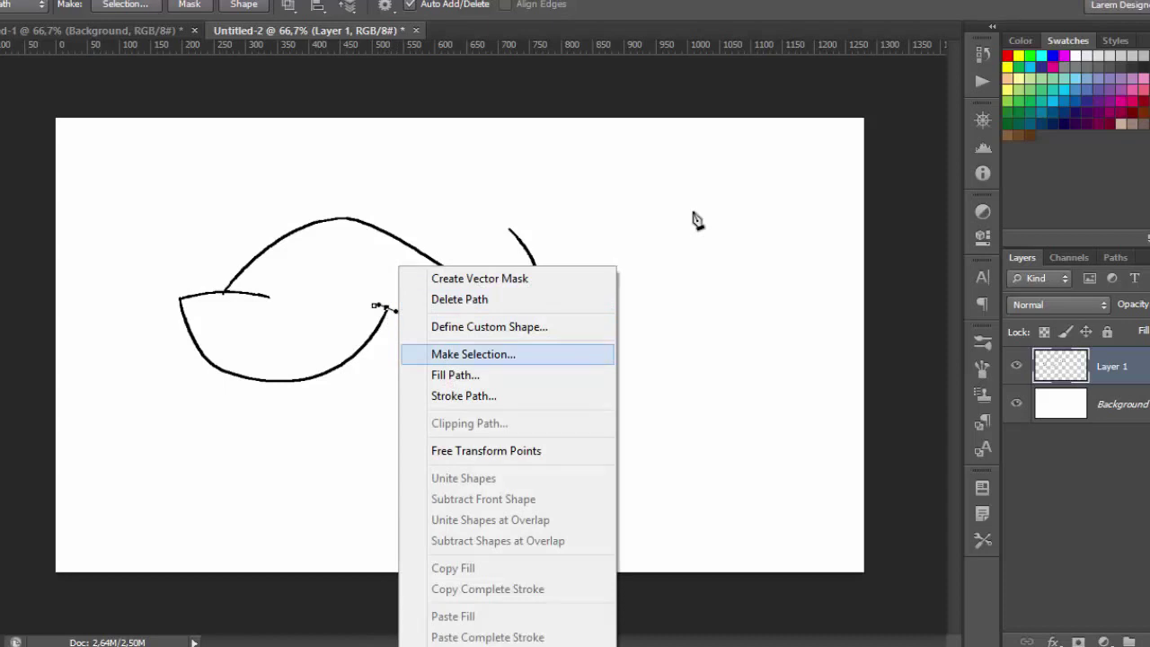
{"action": "left_click", "coordinate": [694, 219]}
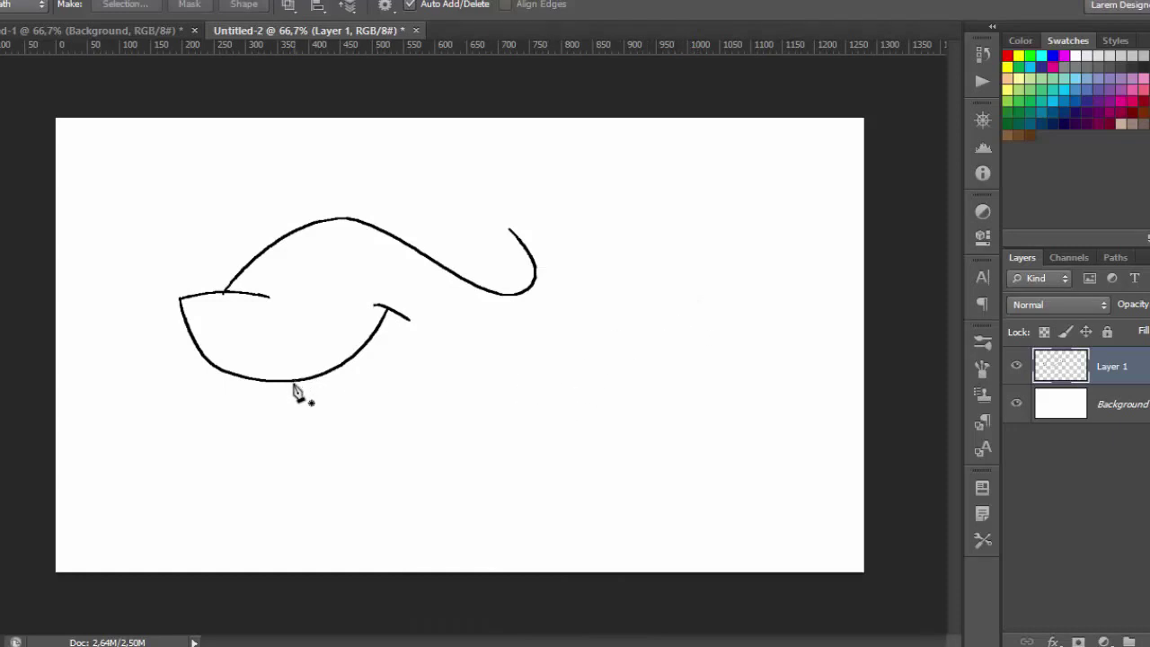
- Pen a curved lower lip beneath the jaw and stroke it with the pencil
{"action": "left_click", "coordinate": [293, 381]}
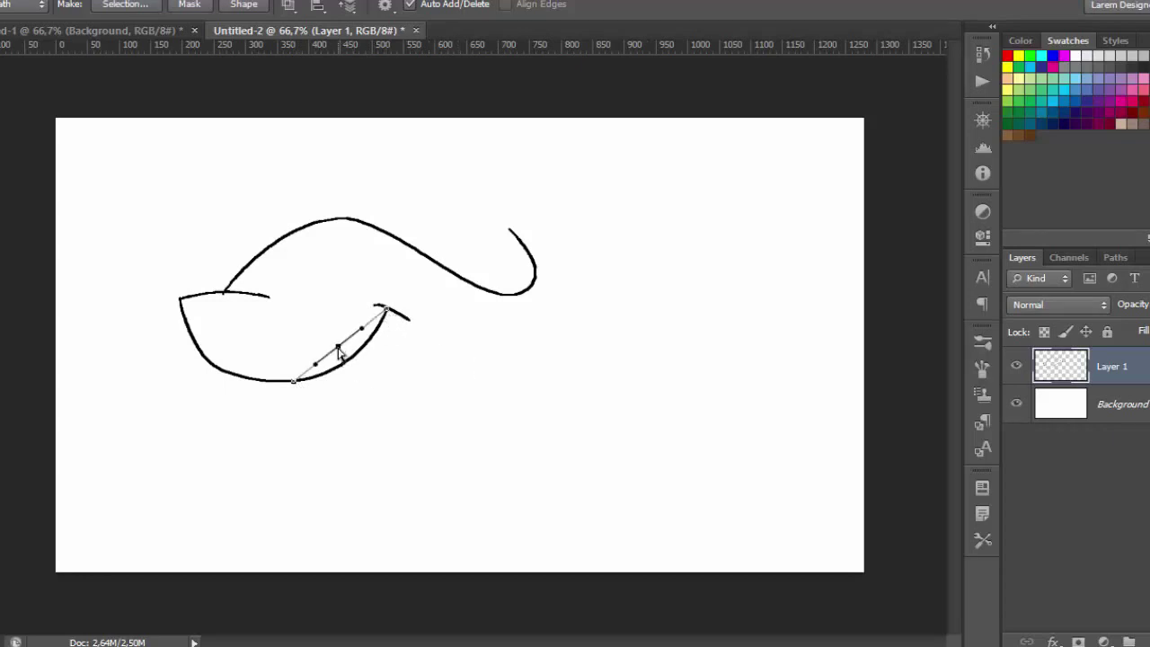
{"action": "left_click_drag", "start_coordinate": [338, 351], "coordinate": [392, 377]}
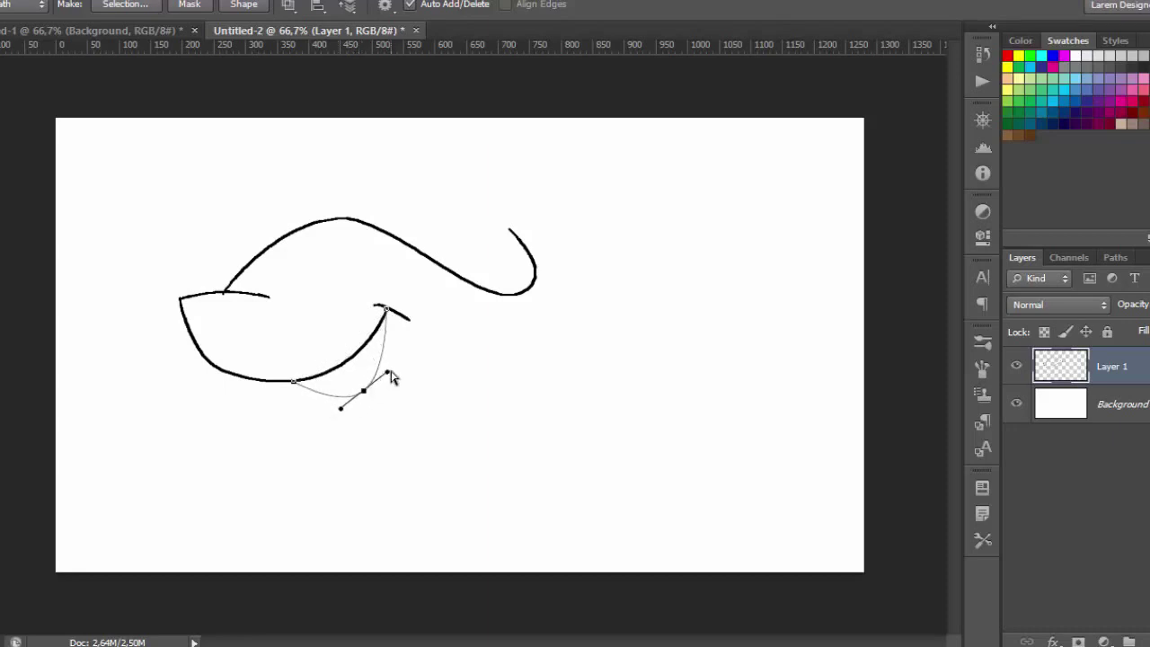
{"action": "mouse_move", "coordinate": [399, 369]}
{"action": "left_mouse_down"}
{"action": "mouse_move", "coordinate": [416, 376]}
{"action": "mouse_move", "coordinate": [408, 371]}
{"action": "left_mouse_up"}
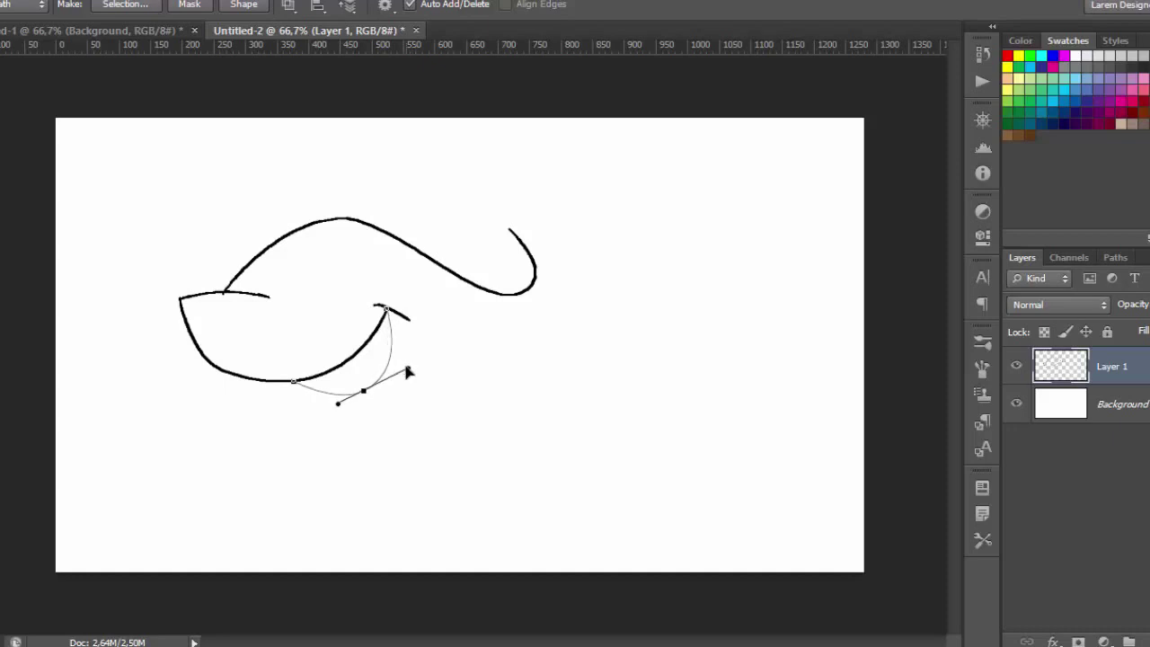
{"action": "right_click", "coordinate": [377, 381]}
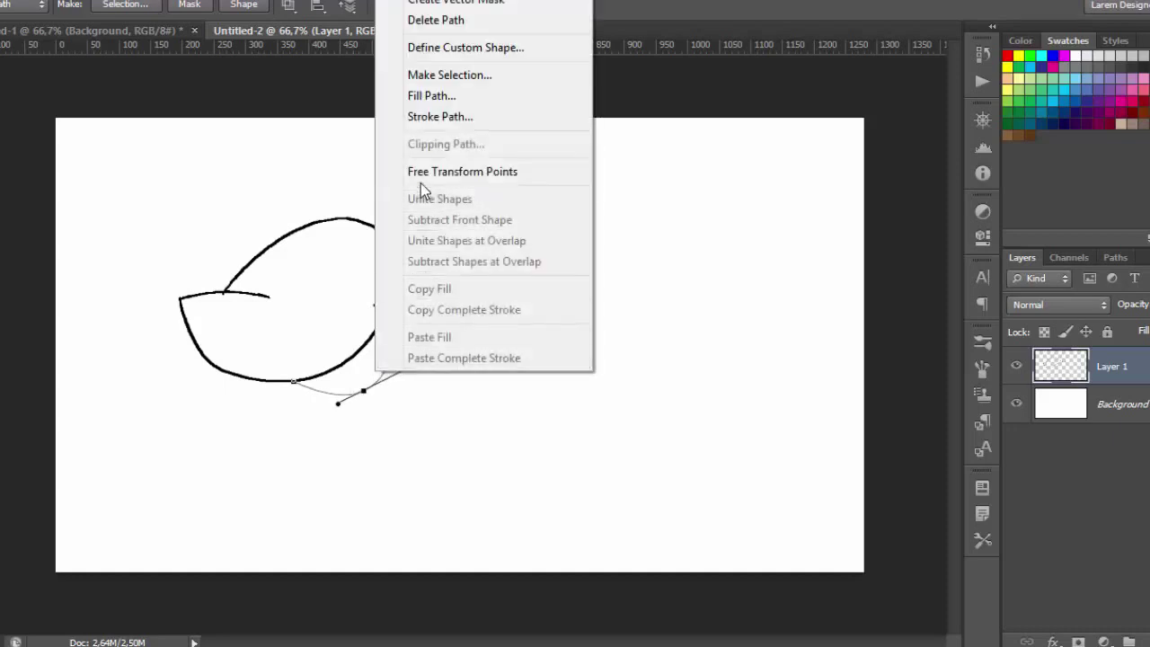
{"action": "left_click", "coordinate": [431, 118]}
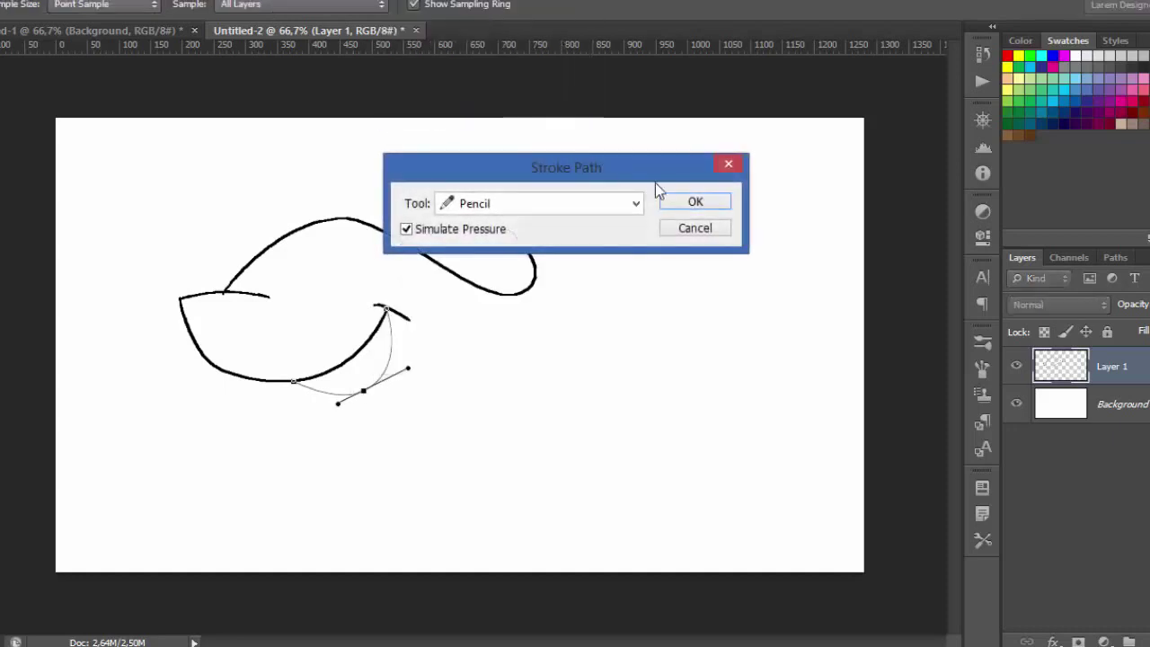
{"action": "left_click", "coordinate": [695, 203]}
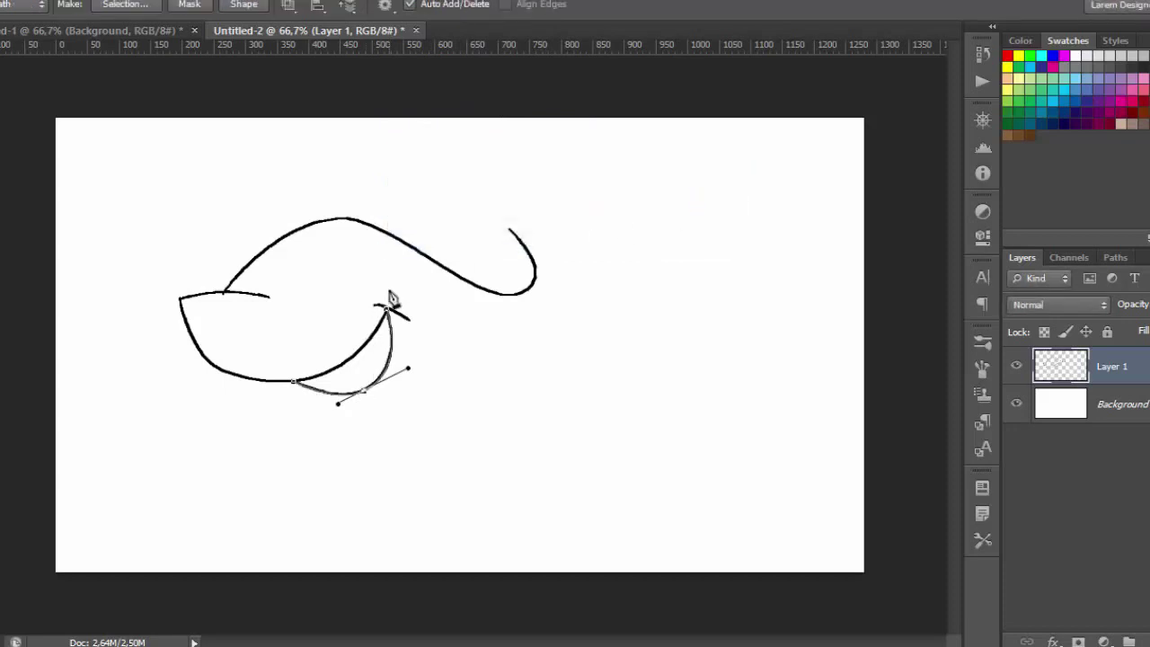
{"action": "key", "text": "Return"}
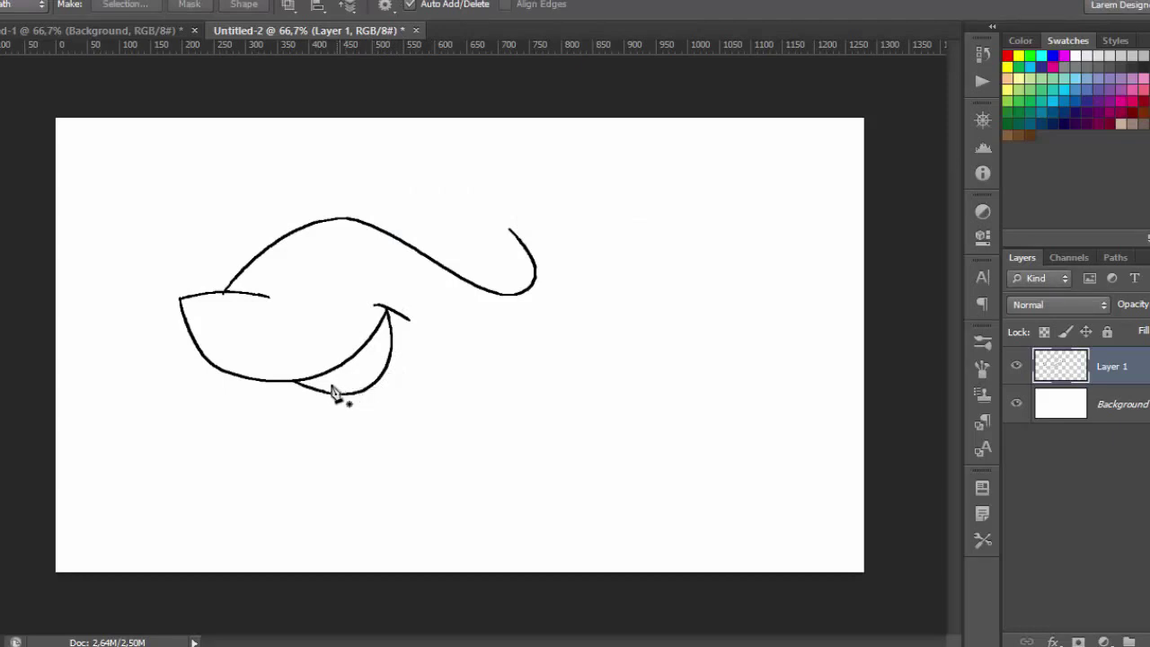
- Pen a five-point zigzag of teeth along the lip and stroke it in pencil
{"action": "left_click", "coordinate": [324, 380]}
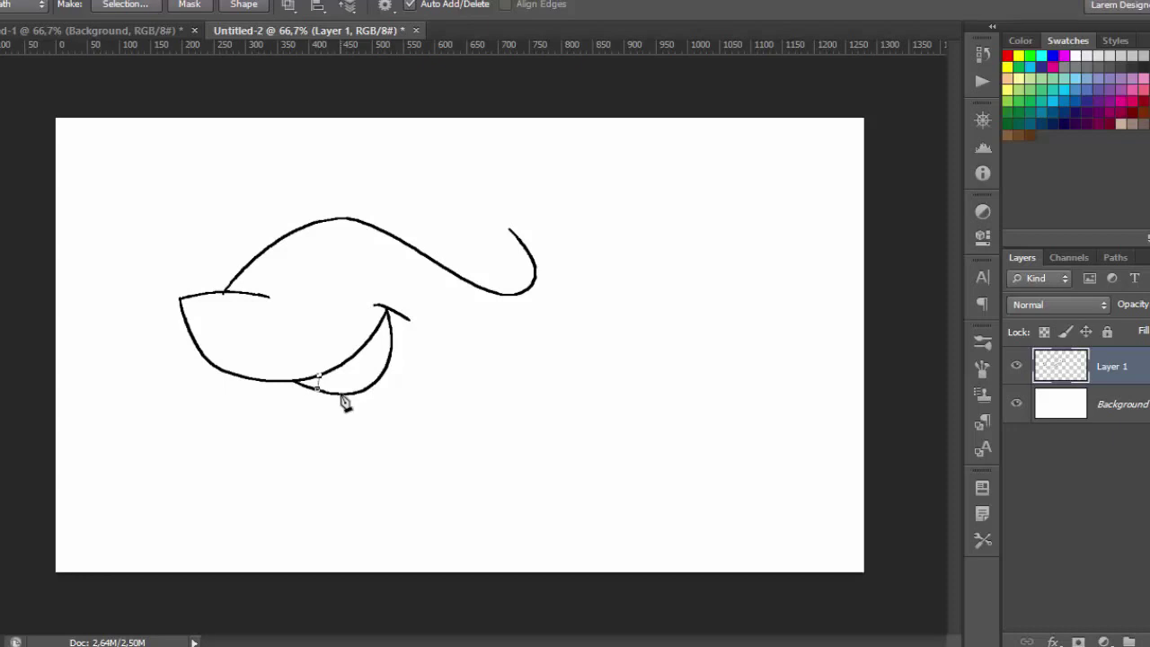
{"action": "left_click", "coordinate": [341, 394]}
{"action": "left_click", "coordinate": [366, 390]}
{"action": "left_click", "coordinate": [361, 350]}
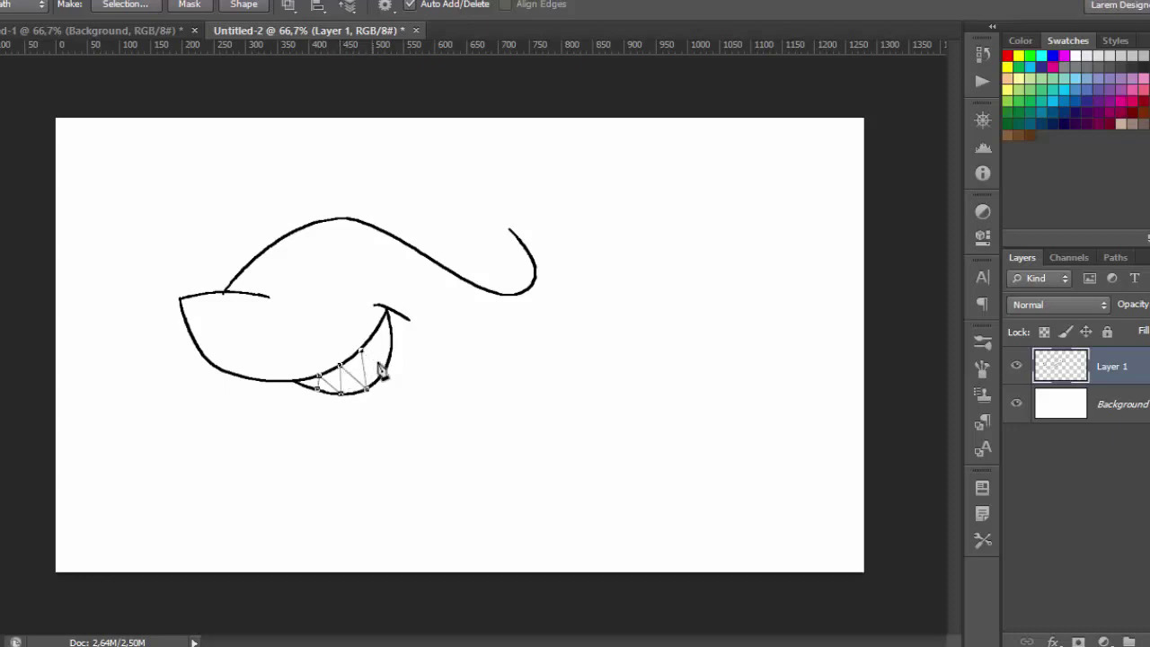
{"action": "left_click", "coordinate": [386, 368]}
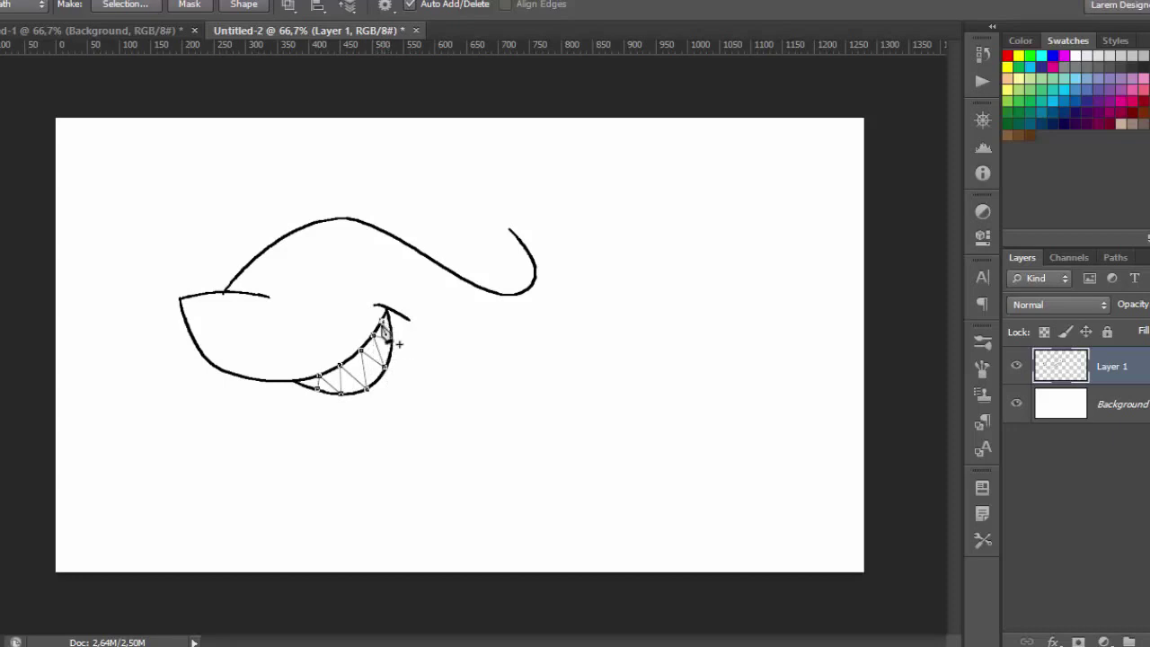
{"action": "right_click", "coordinate": [384, 332]}
{"action": "left_click", "coordinate": [400, 396]}
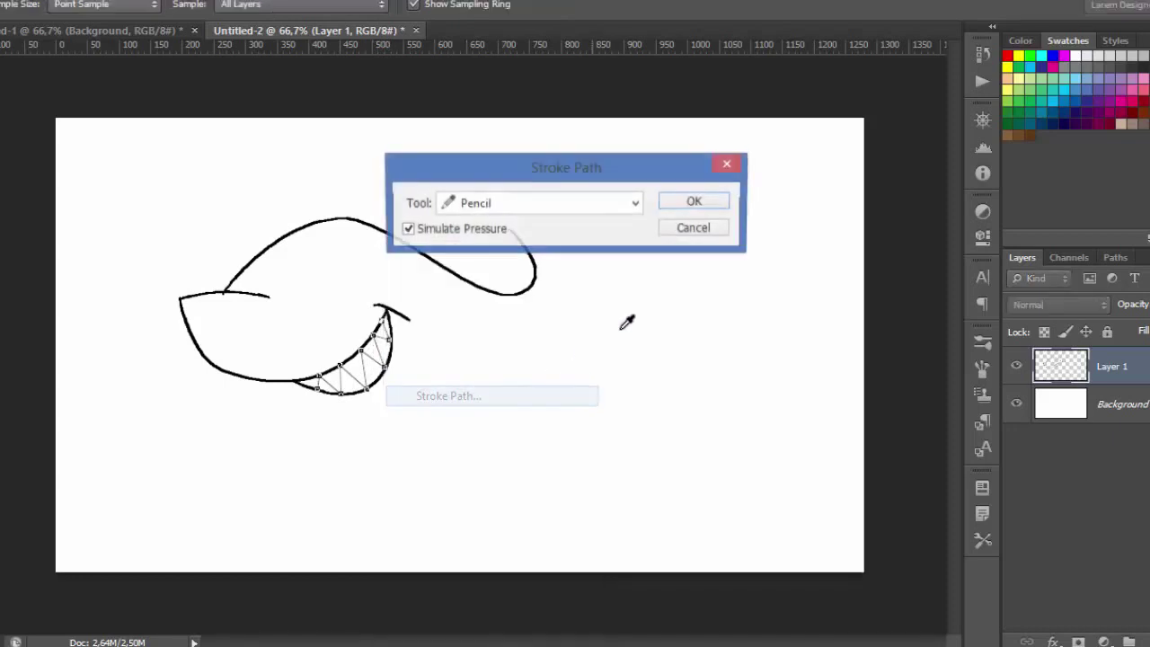
{"action": "left_click", "coordinate": [677, 205]}
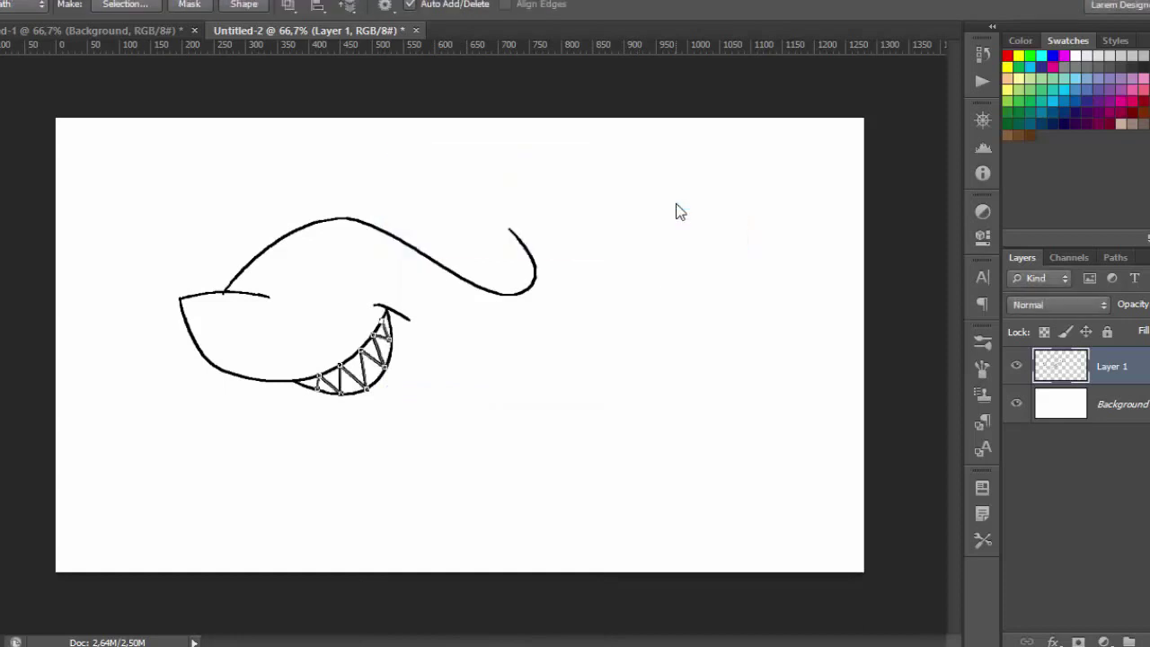
{"action": "key", "text": "Return"}
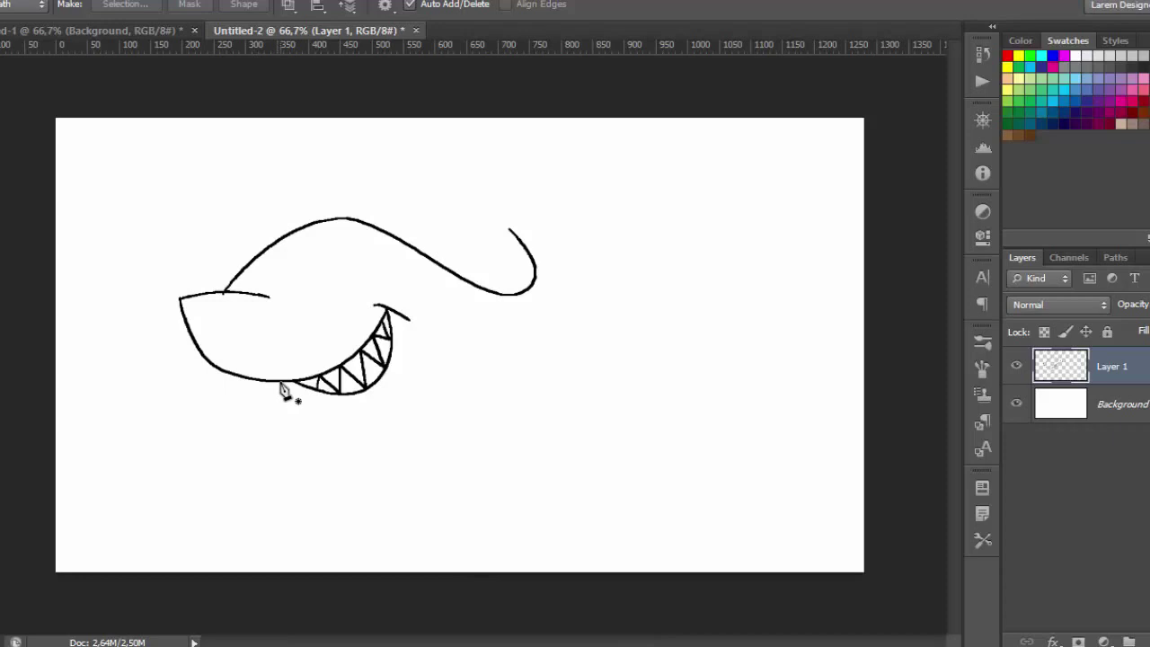
- Add a pencil-stroked curved lower jaw line beneath the teeth
{"action": "left_click", "coordinate": [279, 382]}
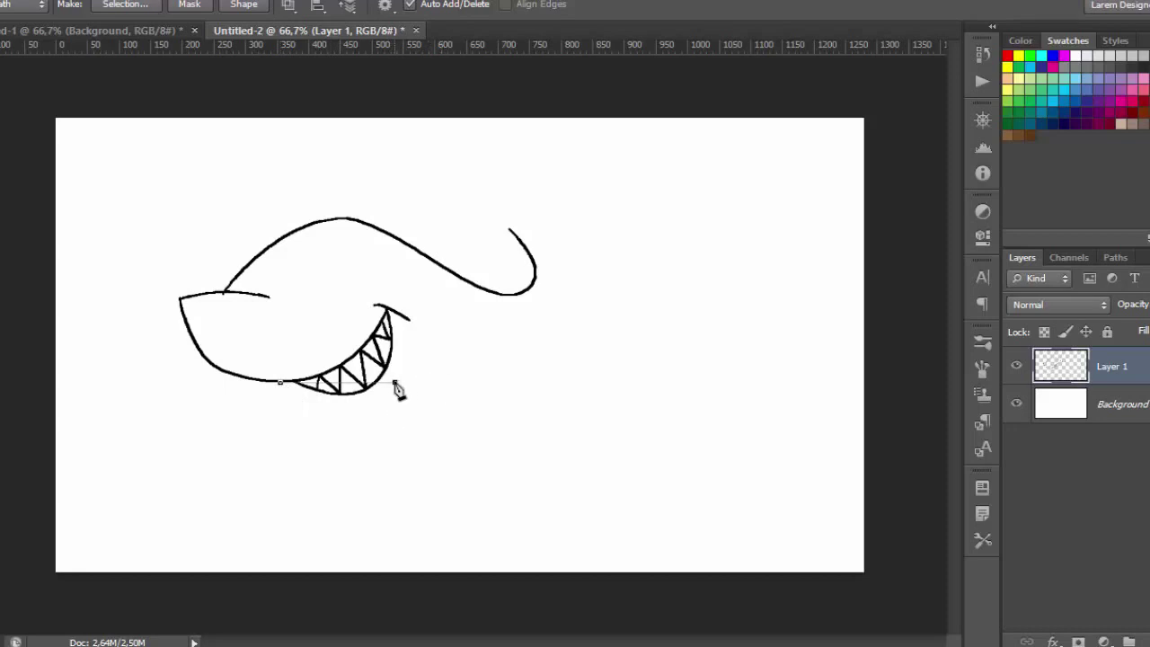
{"action": "left_click", "coordinate": [394, 382]}
{"action": "mouse_move", "coordinate": [334, 384]}
{"action": "left_mouse_down"}
{"action": "mouse_move", "coordinate": [338, 411]}
{"action": "mouse_move", "coordinate": [346, 403]}
{"action": "left_mouse_up"}
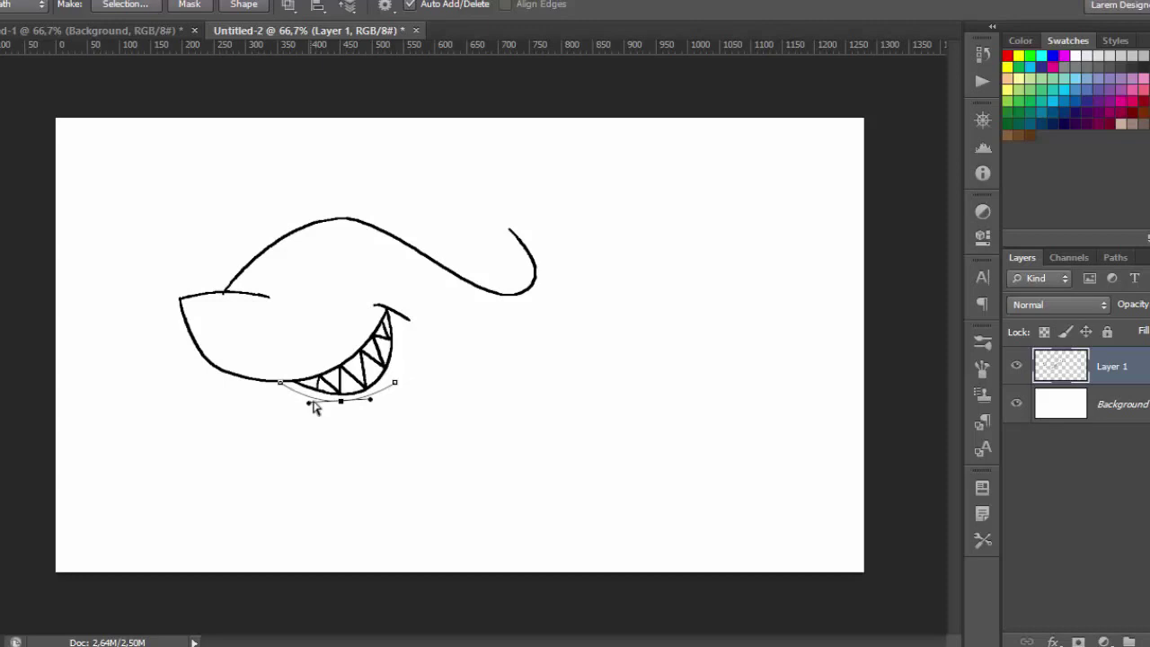
{"action": "right_click", "coordinate": [332, 404]}
{"action": "left_click", "coordinate": [413, 147]}
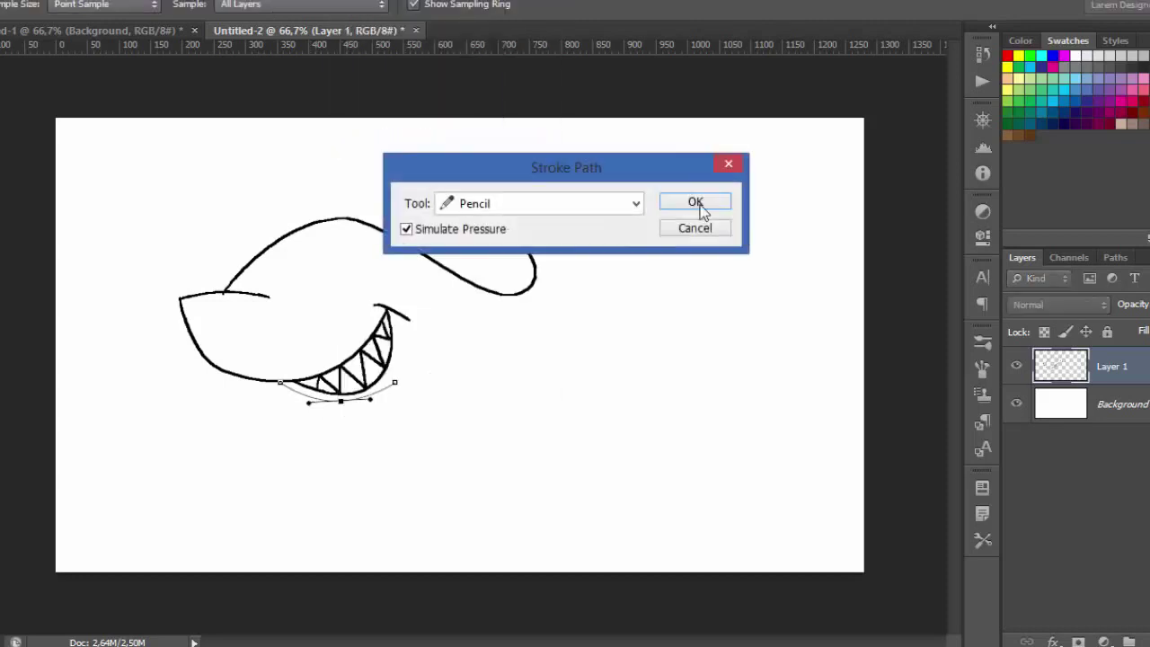
{"action": "left_click", "coordinate": [696, 203]}
{"action": "key", "text": "Return"}
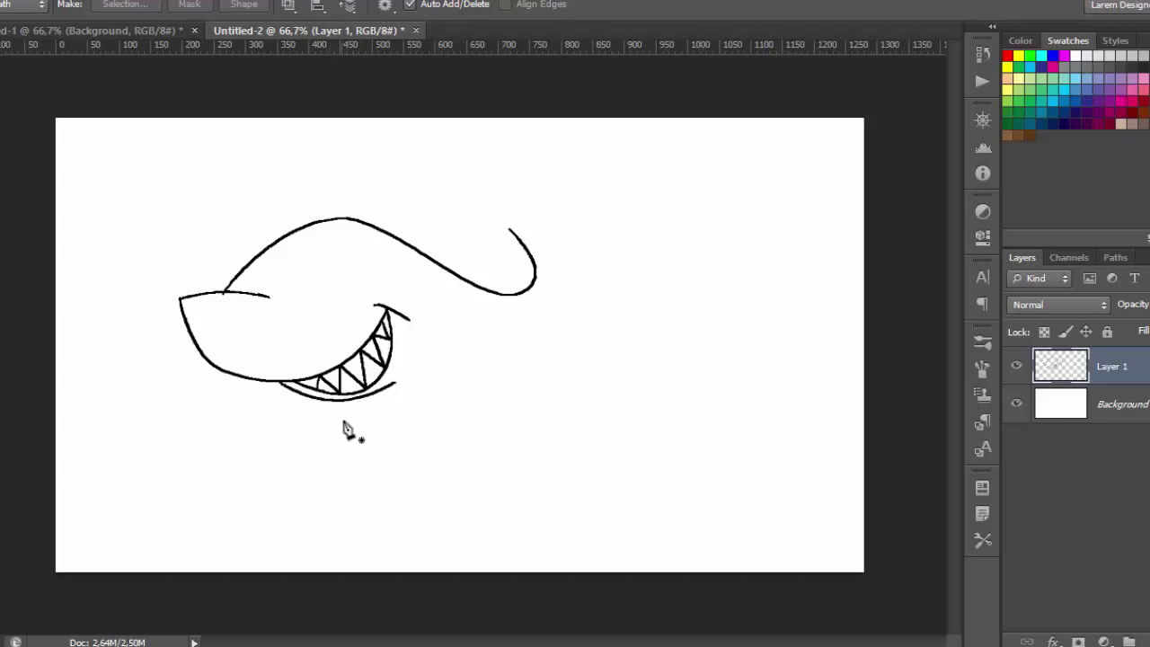
- Add a pencil-stroked belly line curving right from under the chin
{"action": "left_click", "coordinate": [346, 400]}
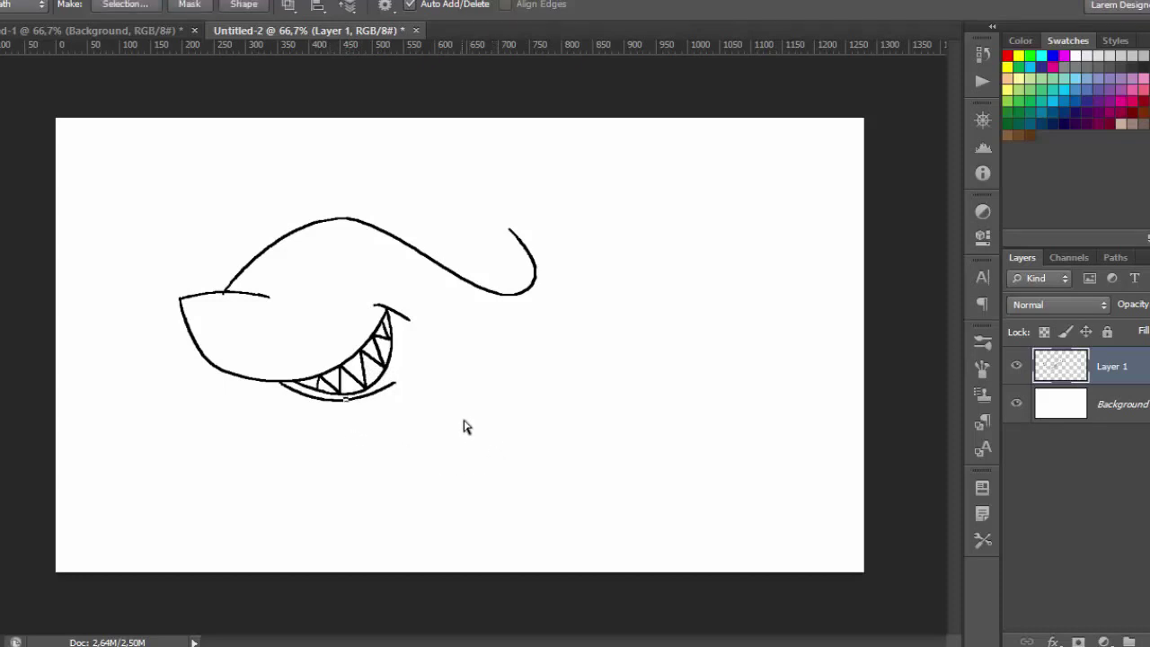
{"action": "left_click_drag", "start_coordinate": [470, 417], "coordinate": [411, 412]}
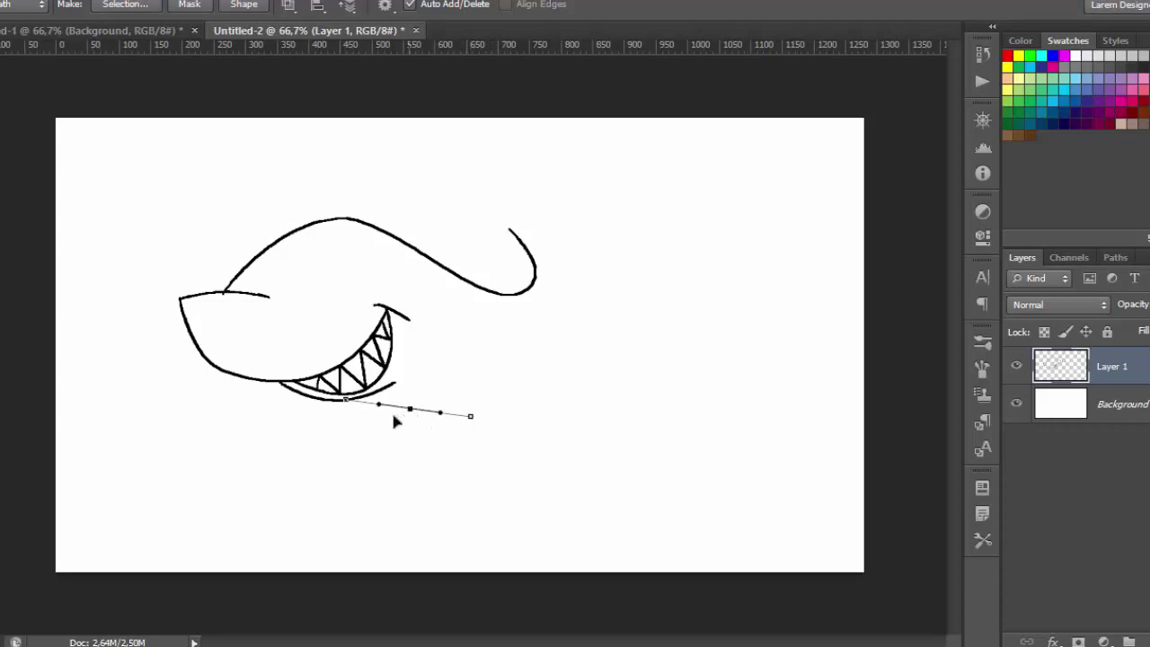
{"action": "right_click", "coordinate": [444, 420]}
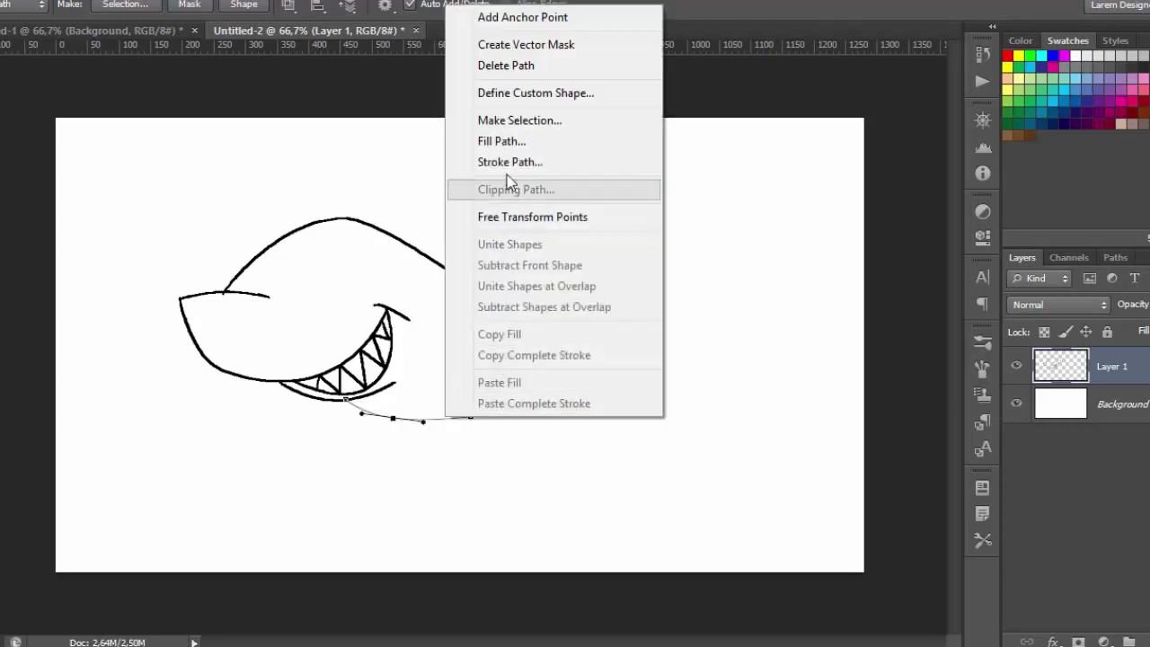
{"action": "left_click", "coordinate": [510, 162]}
{"action": "left_click", "coordinate": [688, 206]}
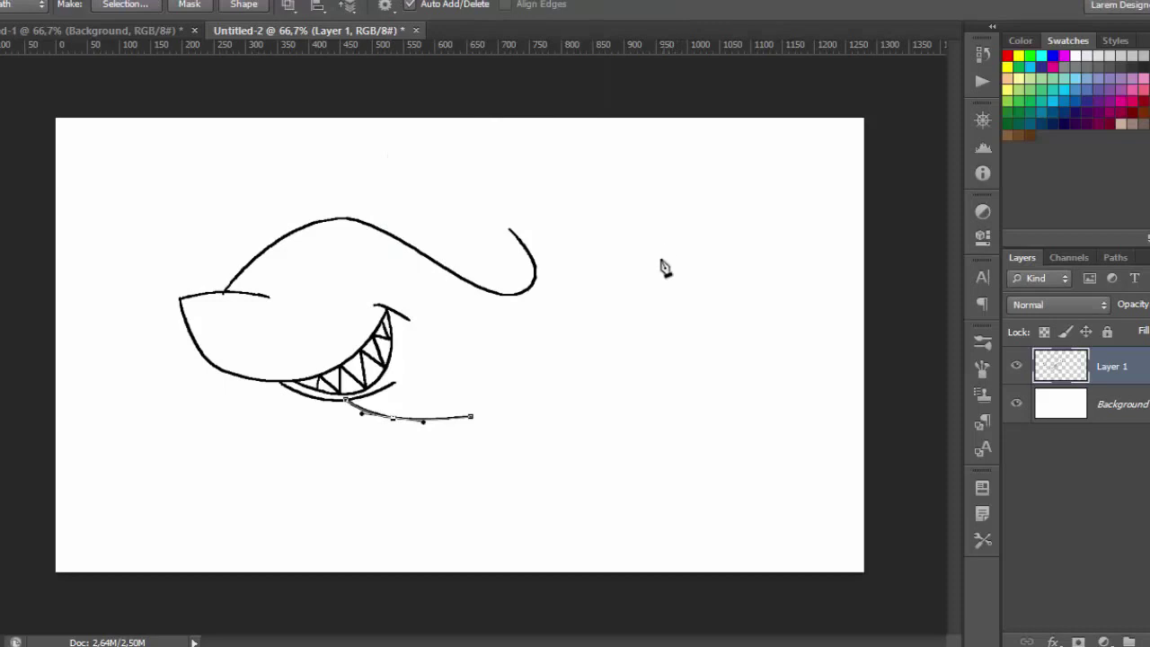
{"action": "key", "text": "Return"}
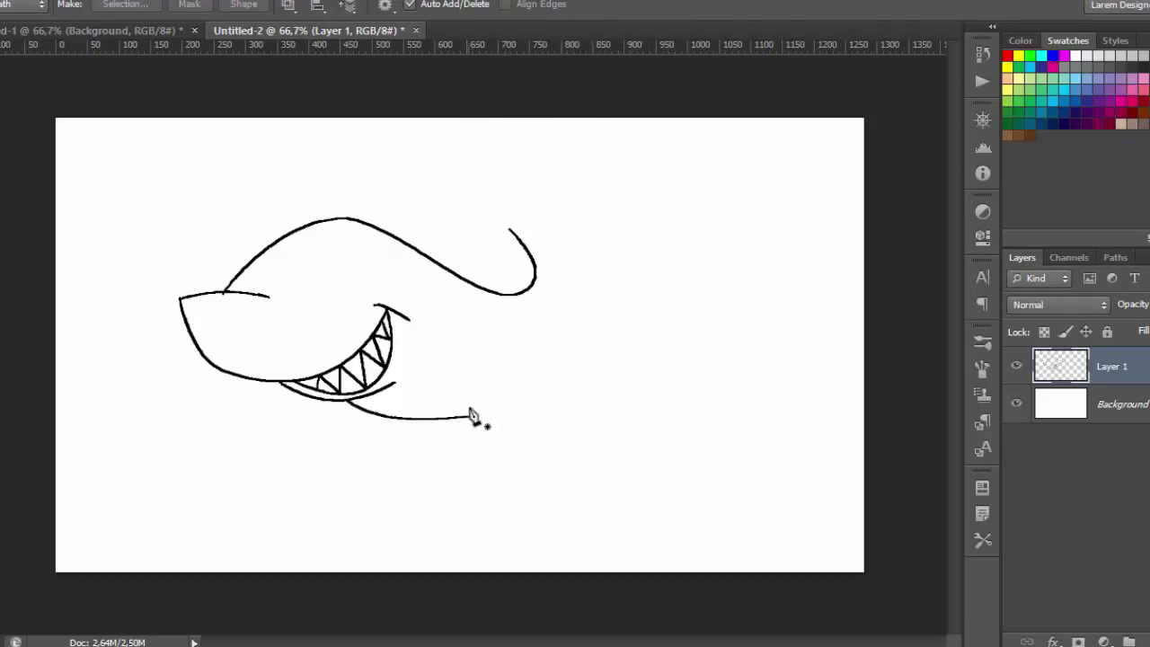
- Pen a closed angular fin at the belly line's end and outline it in pencil
{"action": "left_click", "coordinate": [470, 384]}
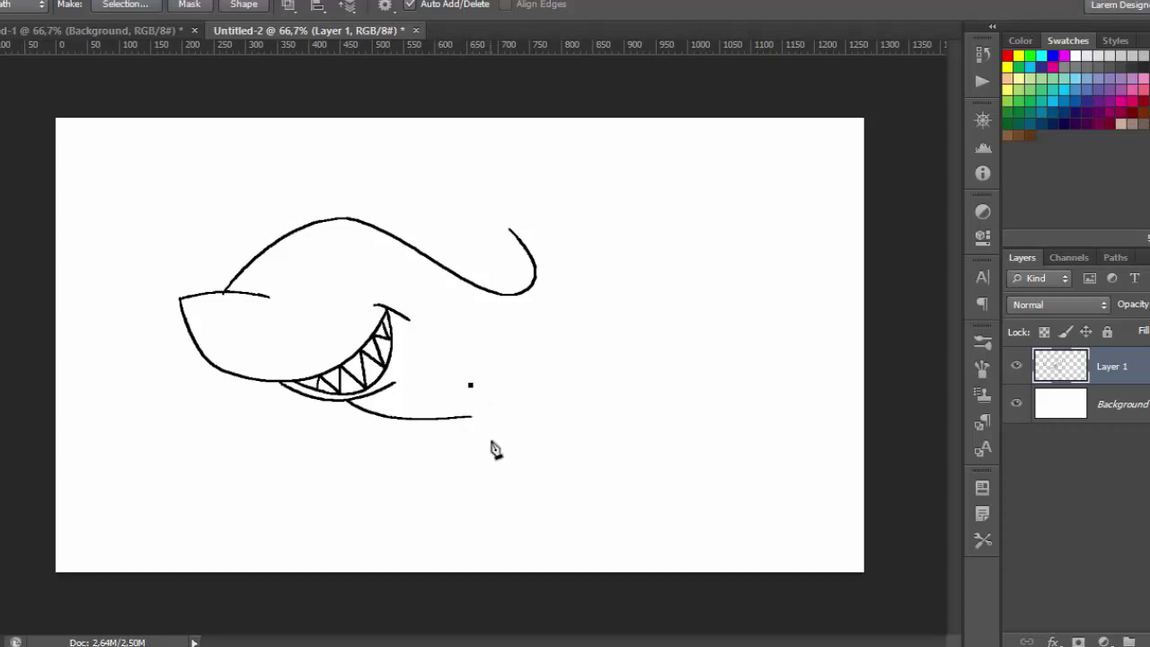
{"action": "mouse_move", "coordinate": [491, 441]}
{"action": "left_mouse_down"}
{"action": "mouse_move", "coordinate": [480, 414]}
{"action": "mouse_move", "coordinate": [469, 423]}
{"action": "left_mouse_up"}
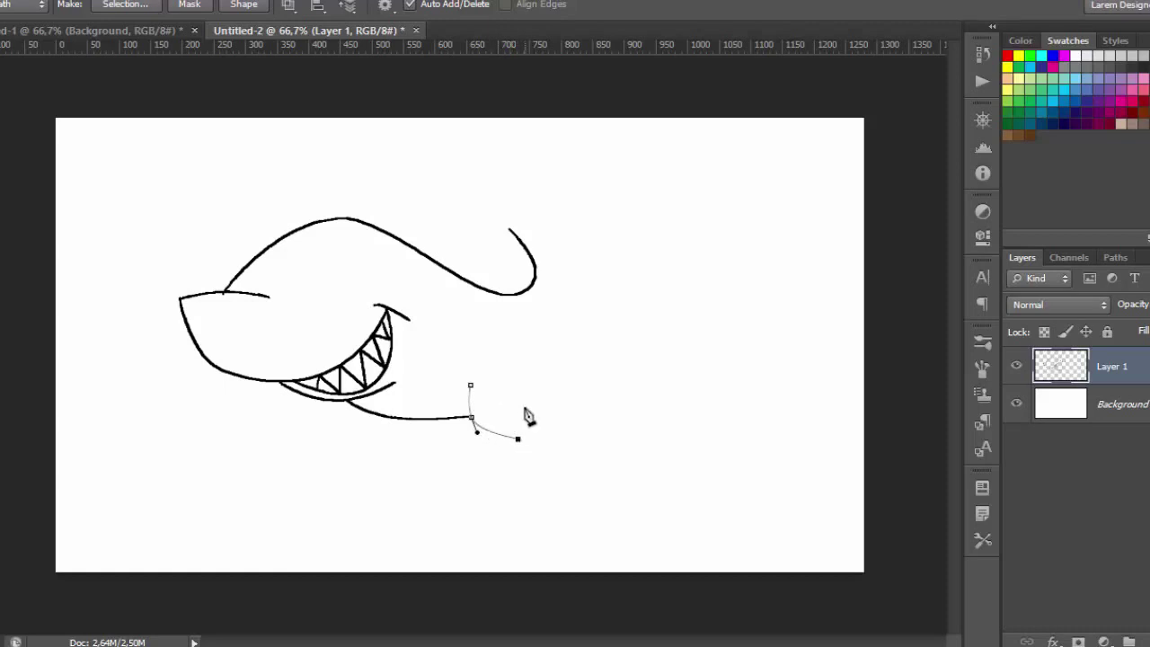
{"action": "left_click", "coordinate": [510, 364]}
{"action": "left_click", "coordinate": [513, 398]}
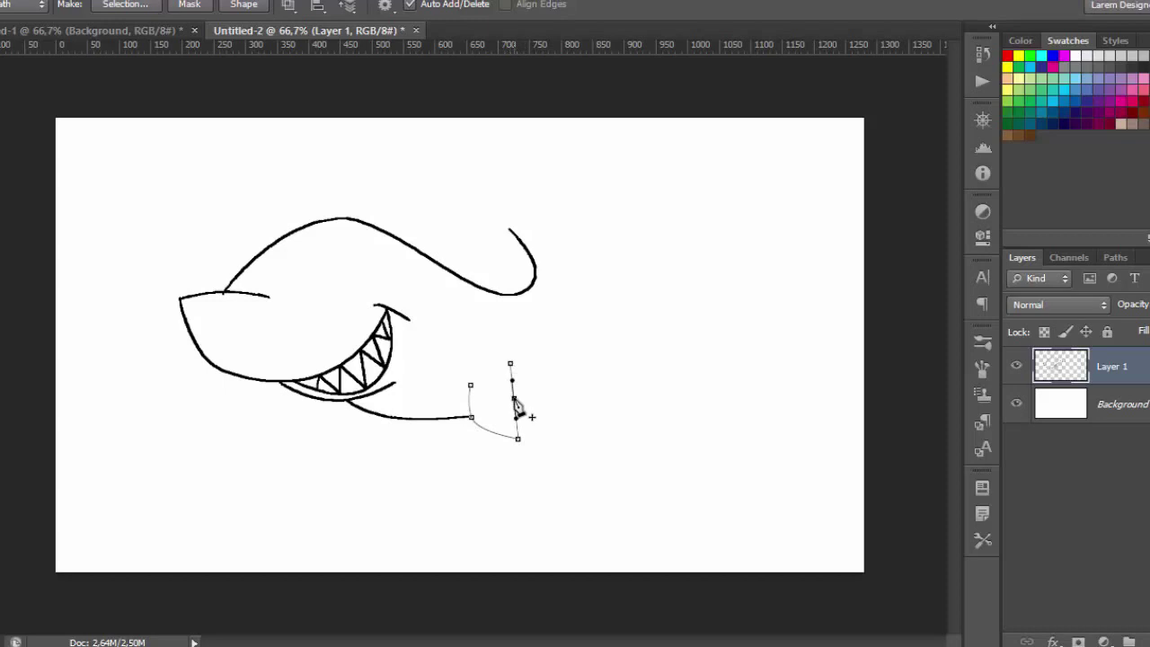
{"action": "left_click_drag", "start_coordinate": [511, 401], "coordinate": [506, 409]}
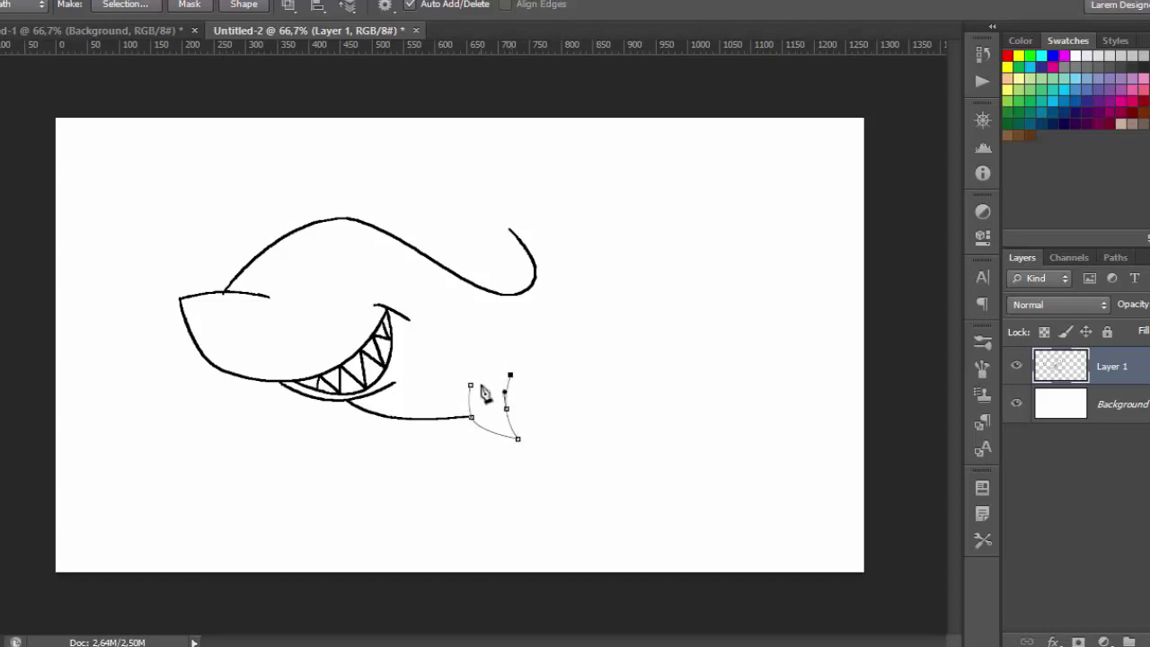
{"action": "left_click", "coordinate": [471, 386]}
{"action": "right_click", "coordinate": [478, 406]}
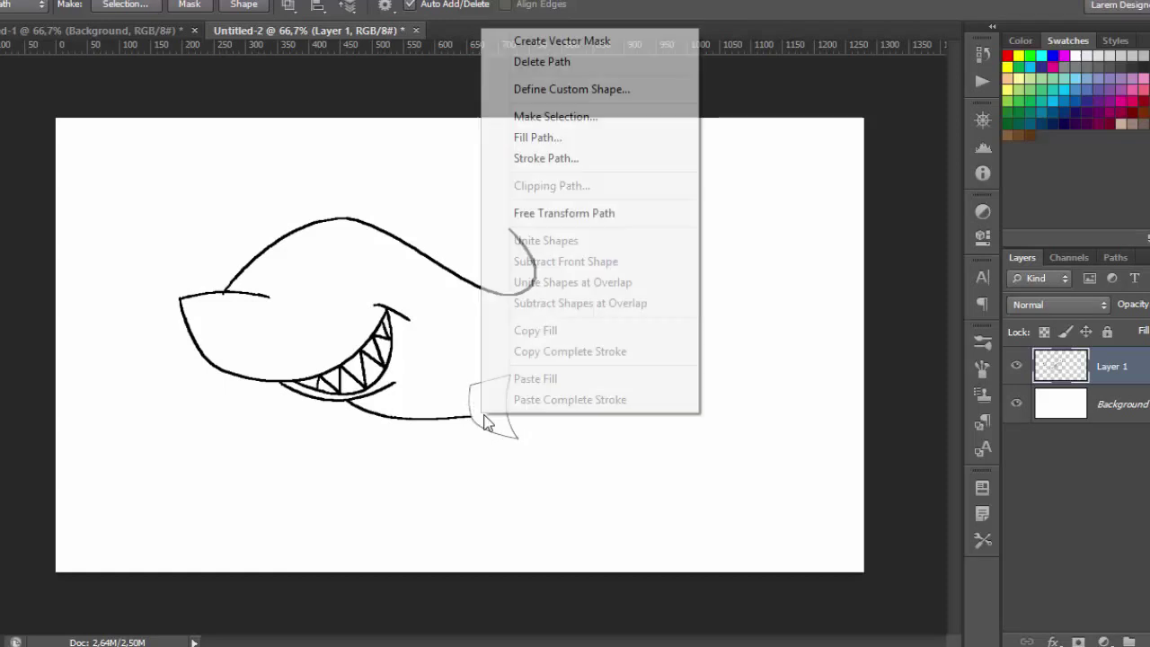
{"action": "left_click", "coordinate": [532, 160]}
{"action": "left_click", "coordinate": [693, 203]}
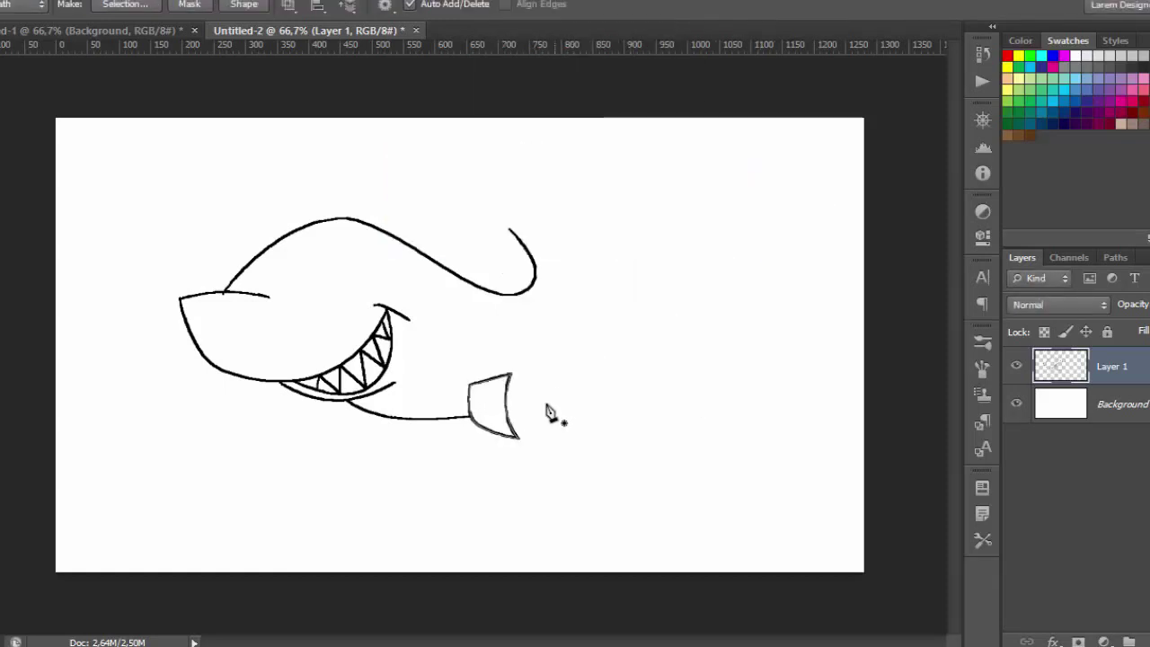
{"action": "key", "text": "Return"}
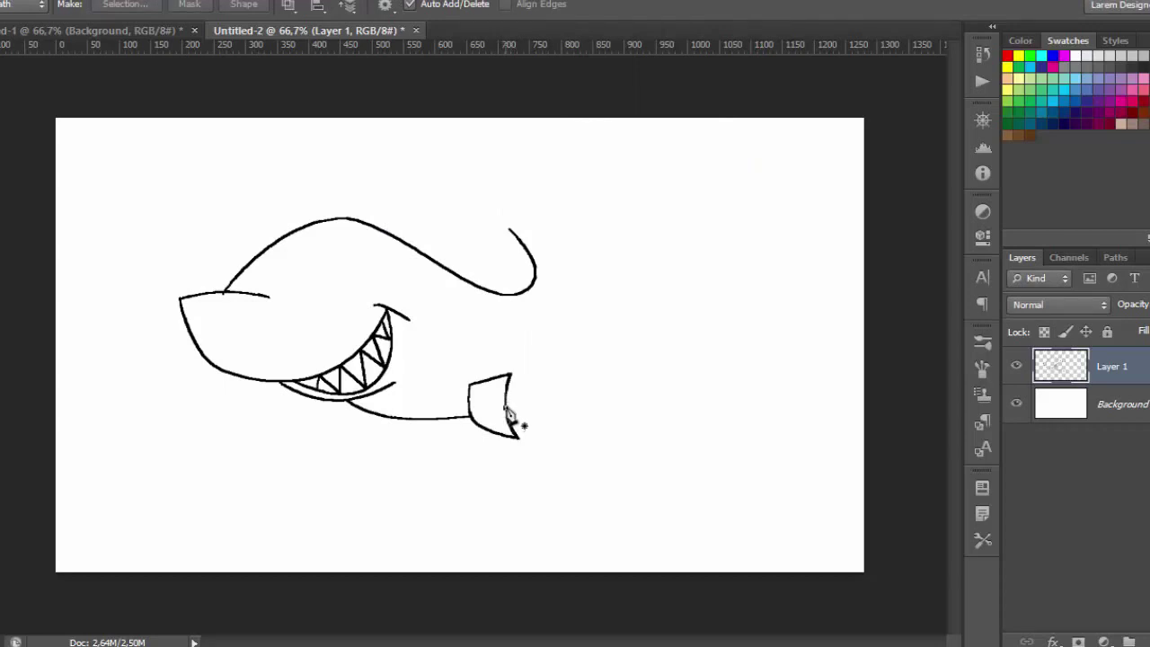
- Pen a curve from the lower fin bowing outward up to the back's end
{"action": "left_click", "coordinate": [507, 411]}
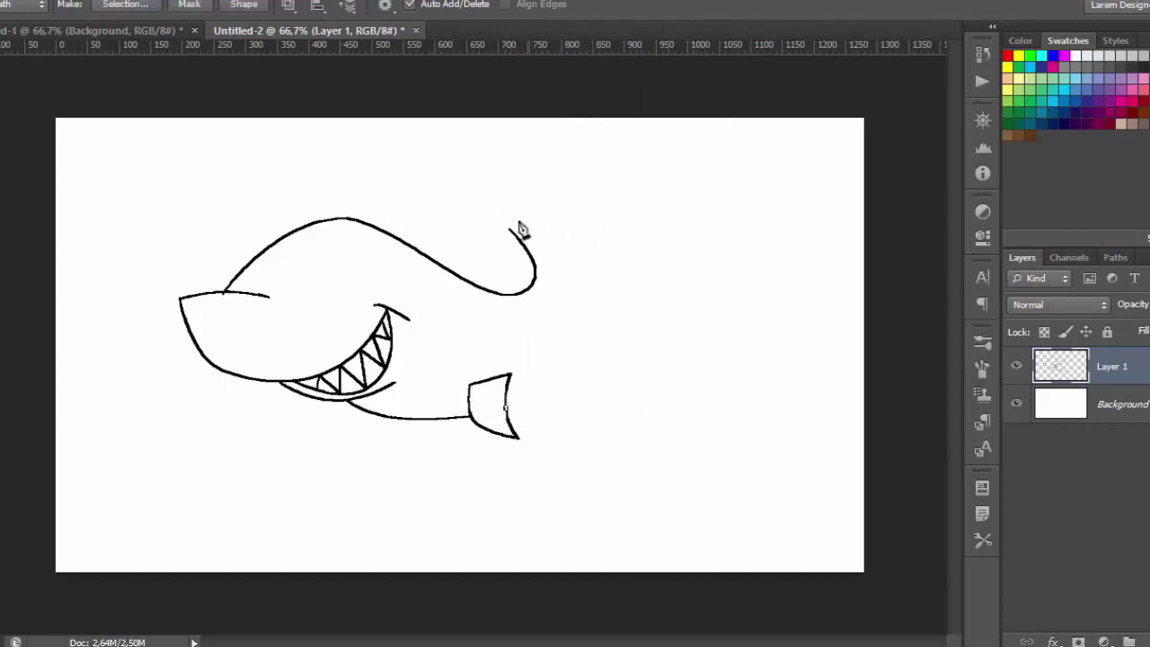
{"action": "left_click", "coordinate": [509, 225]}
{"action": "left_click", "coordinate": [509, 304]}
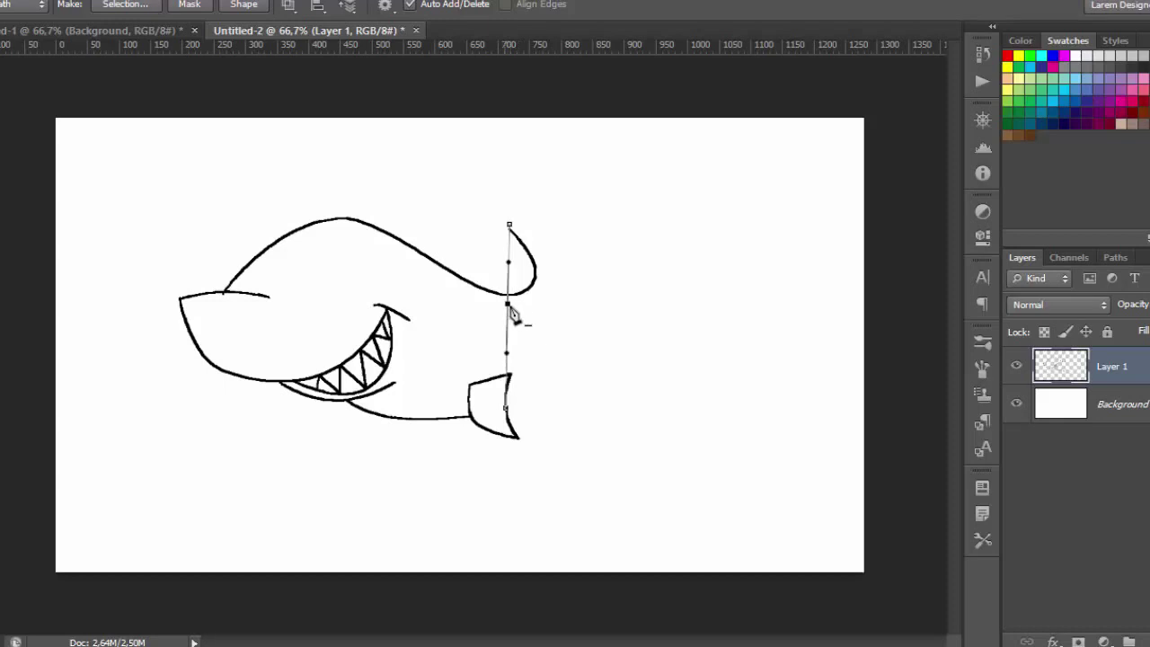
{"action": "left_click_drag", "start_coordinate": [508, 310], "coordinate": [601, 312]}
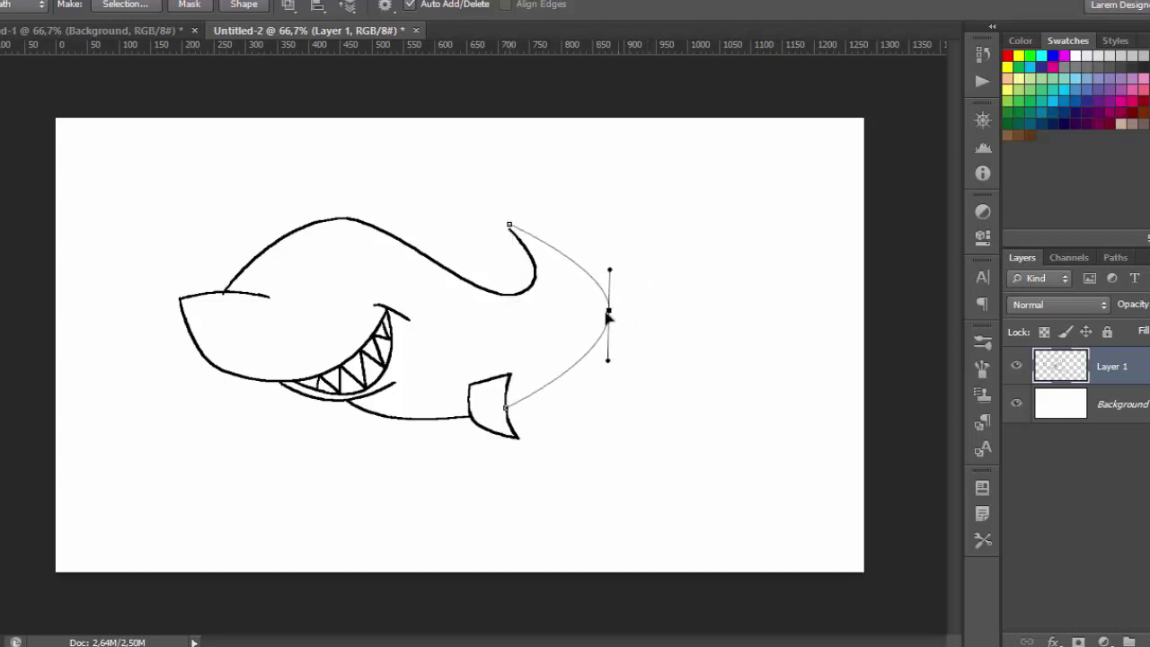
{"action": "left_click_drag", "start_coordinate": [604, 258], "coordinate": [580, 232]}
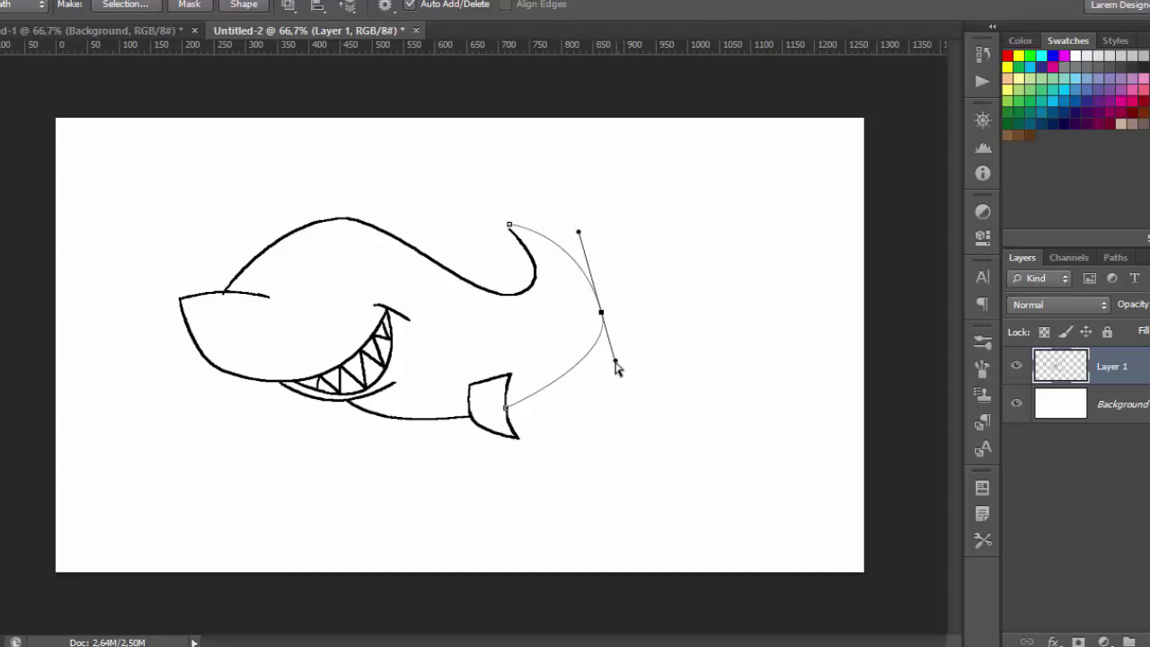
{"action": "left_click_drag", "start_coordinate": [618, 359], "coordinate": [629, 386]}
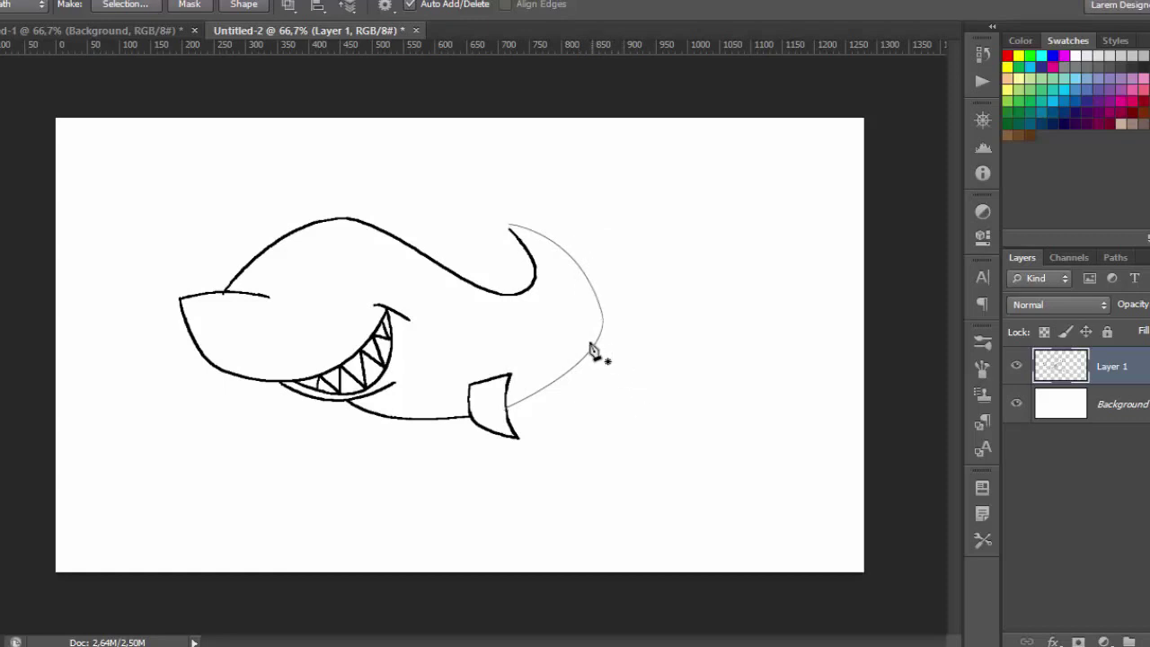
- Stroke the rear curve with the pencil, backing out of Fill Path first
{"action": "right_click", "coordinate": [590, 356]}
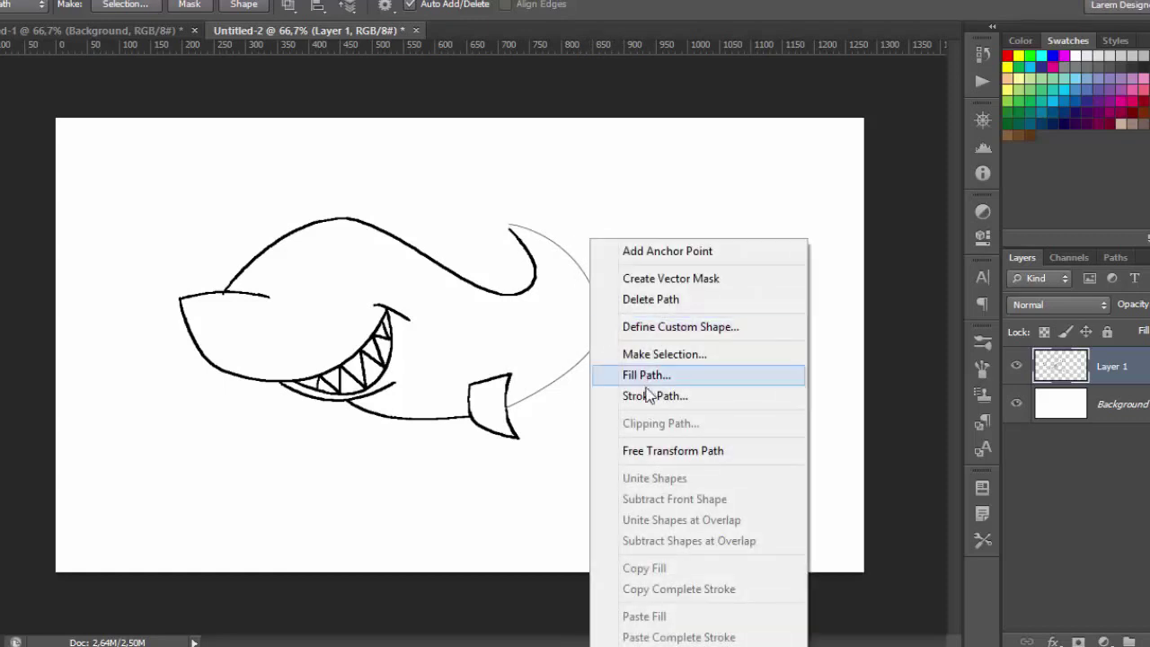
{"action": "left_click", "coordinate": [649, 378]}
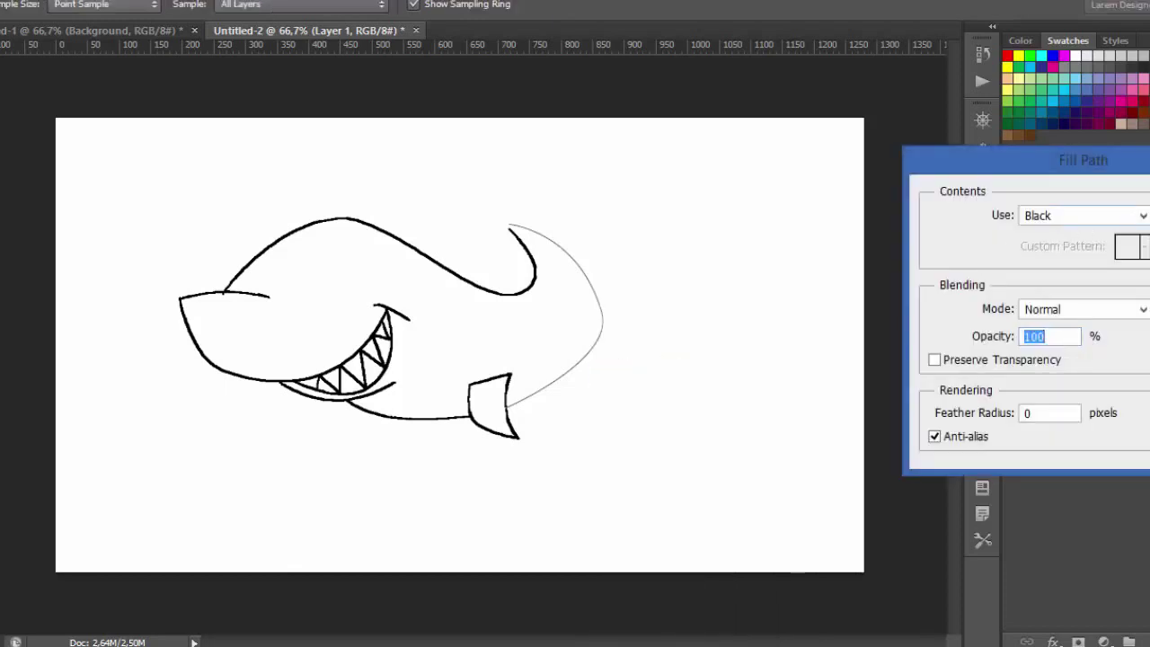
{"action": "key", "text": "Escape"}
{"action": "right_click", "coordinate": [569, 374]}
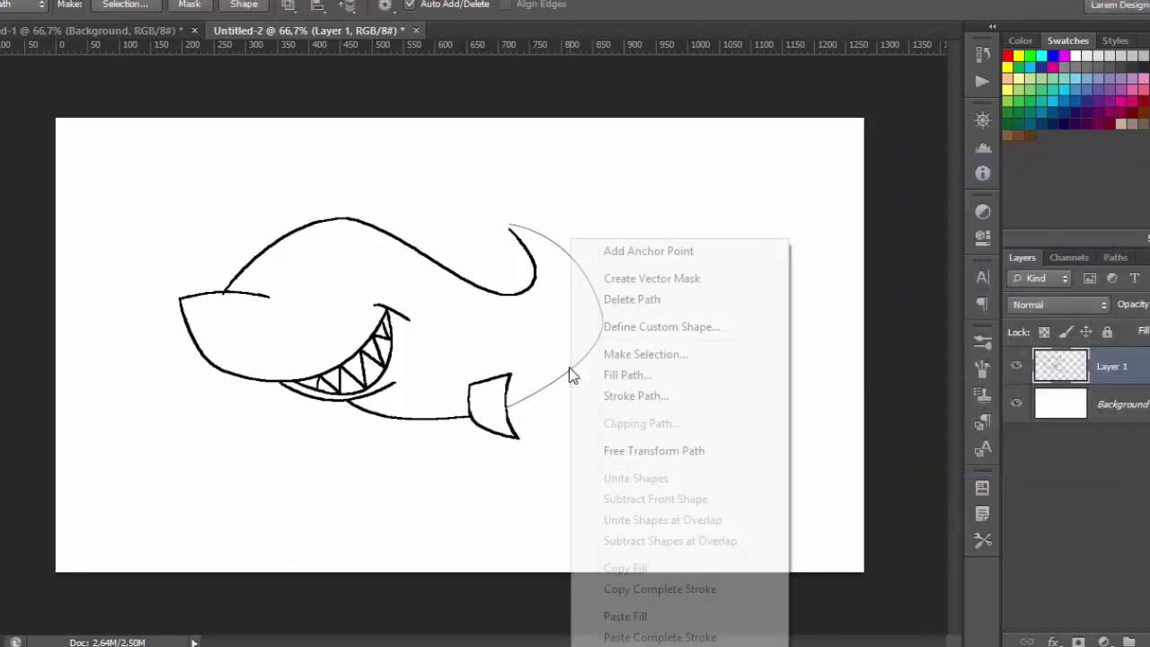
{"action": "left_click", "coordinate": [635, 395]}
{"action": "left_click", "coordinate": [707, 203]}
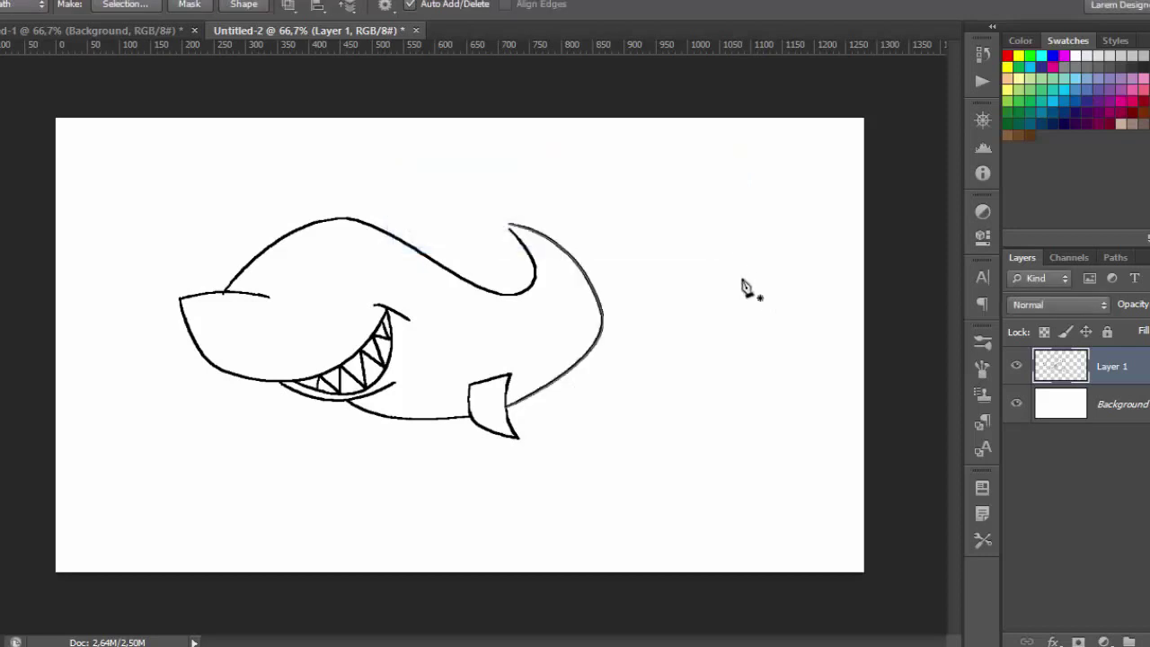
{"action": "key", "text": "Return"}
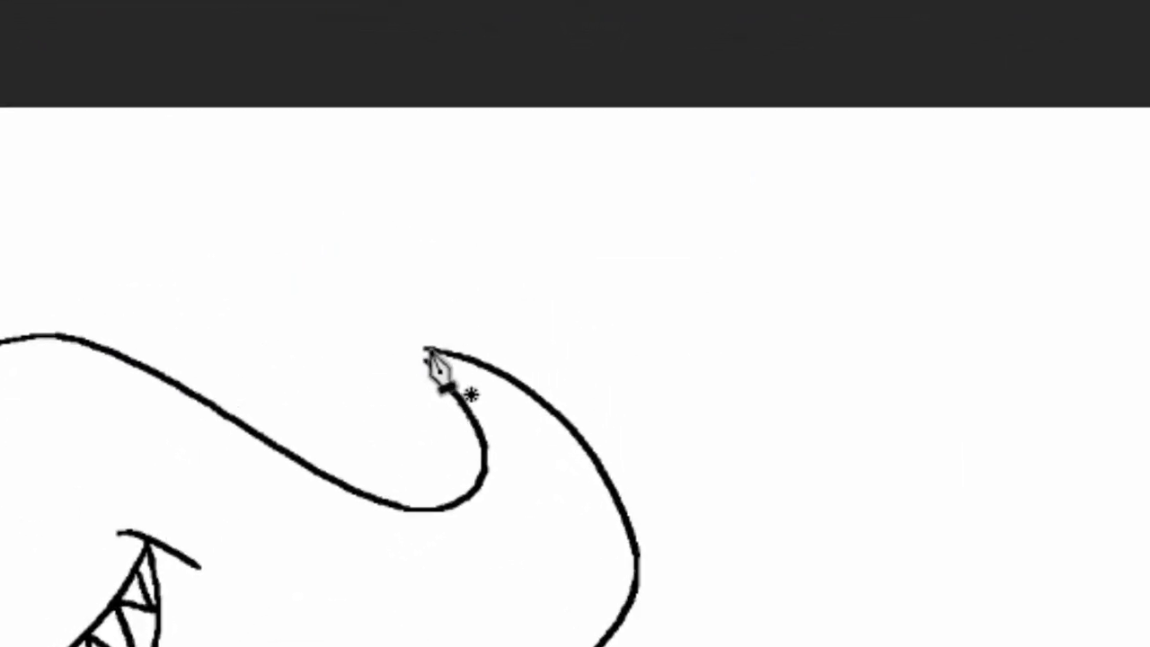
- Pen the dorsal fin's curved front and back edges rising from the back's tip
{"action": "left_click_drag", "start_coordinate": [428, 352], "coordinate": [377, 341]}
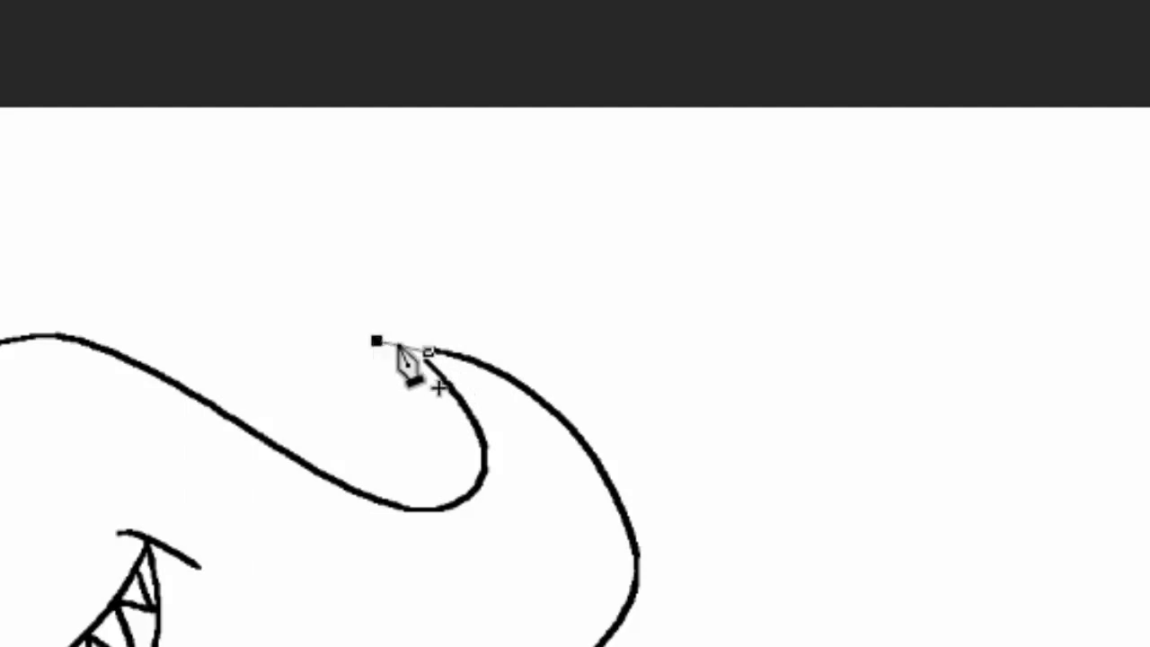
{"action": "left_click", "coordinate": [338, 334]}
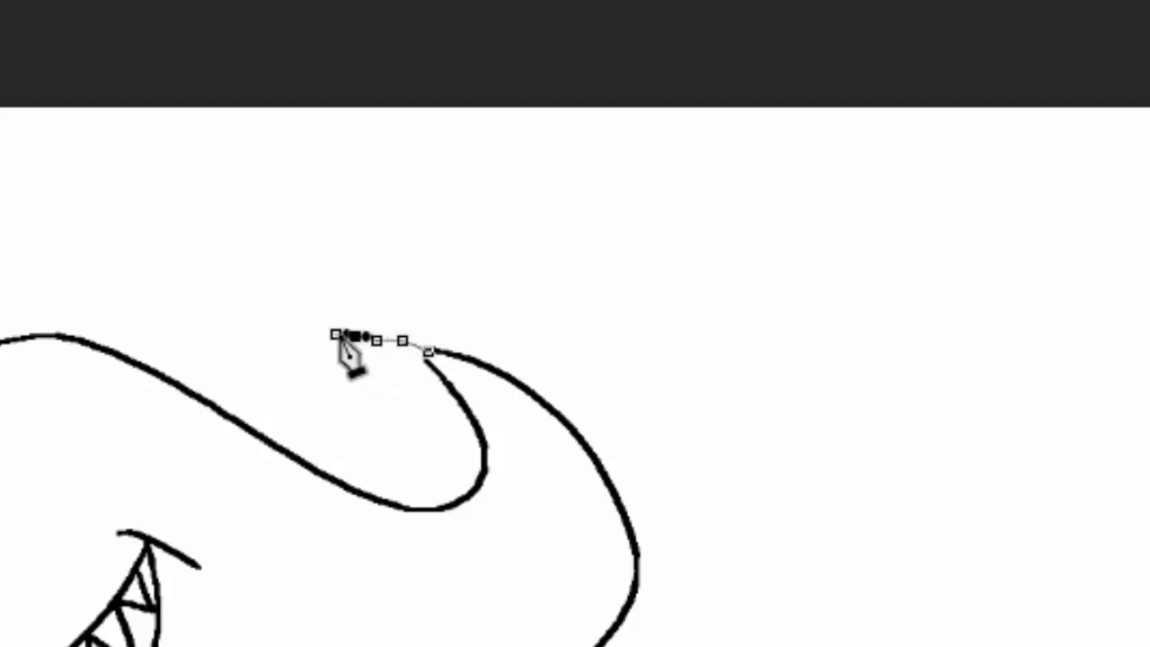
{"action": "left_click", "coordinate": [305, 209]}
{"action": "left_click_drag", "start_coordinate": [322, 265], "coordinate": [337, 286]}
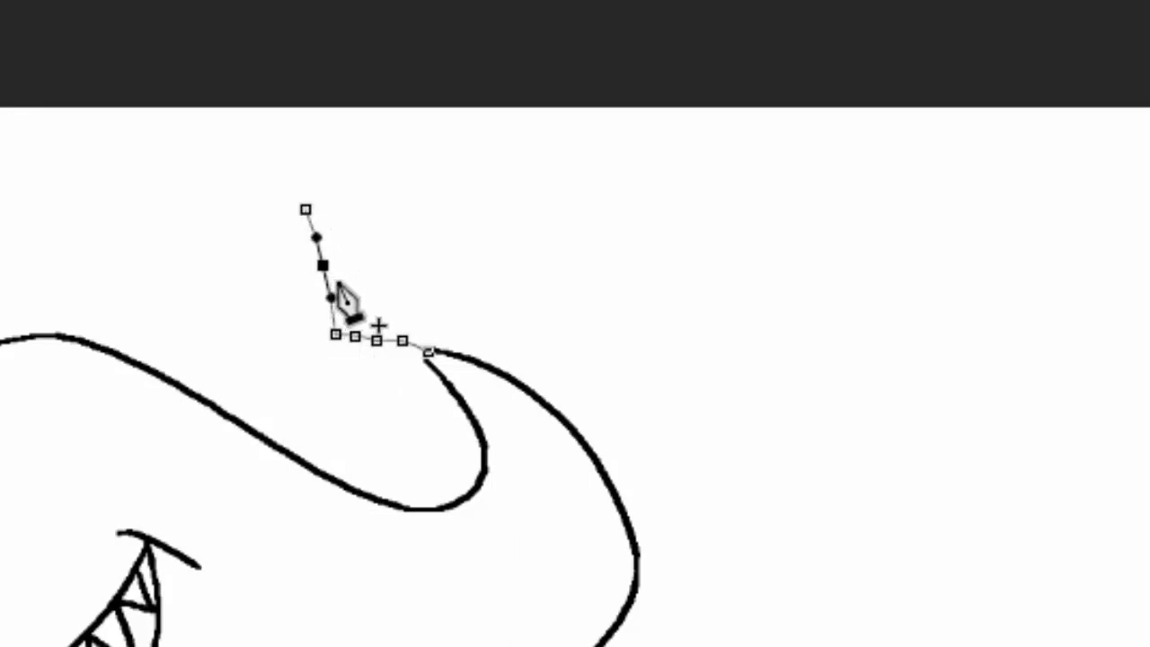
{"action": "left_click_drag", "start_coordinate": [307, 212], "coordinate": [326, 237]}
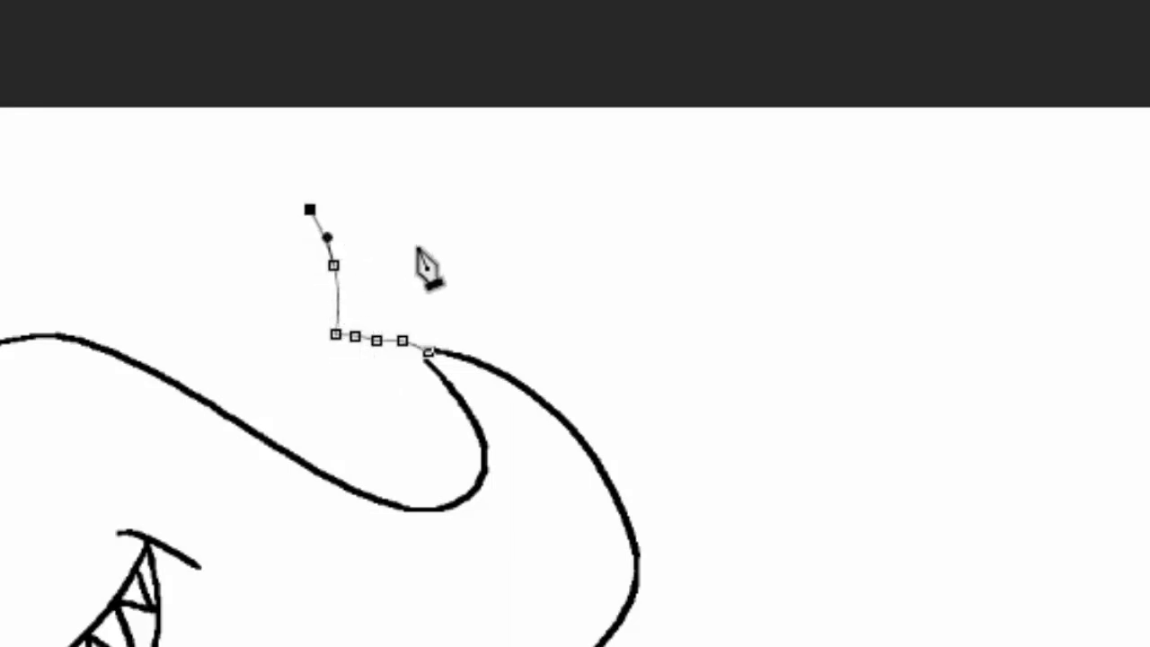
{"action": "left_click", "coordinate": [427, 337]}
{"action": "left_click", "coordinate": [374, 280]}
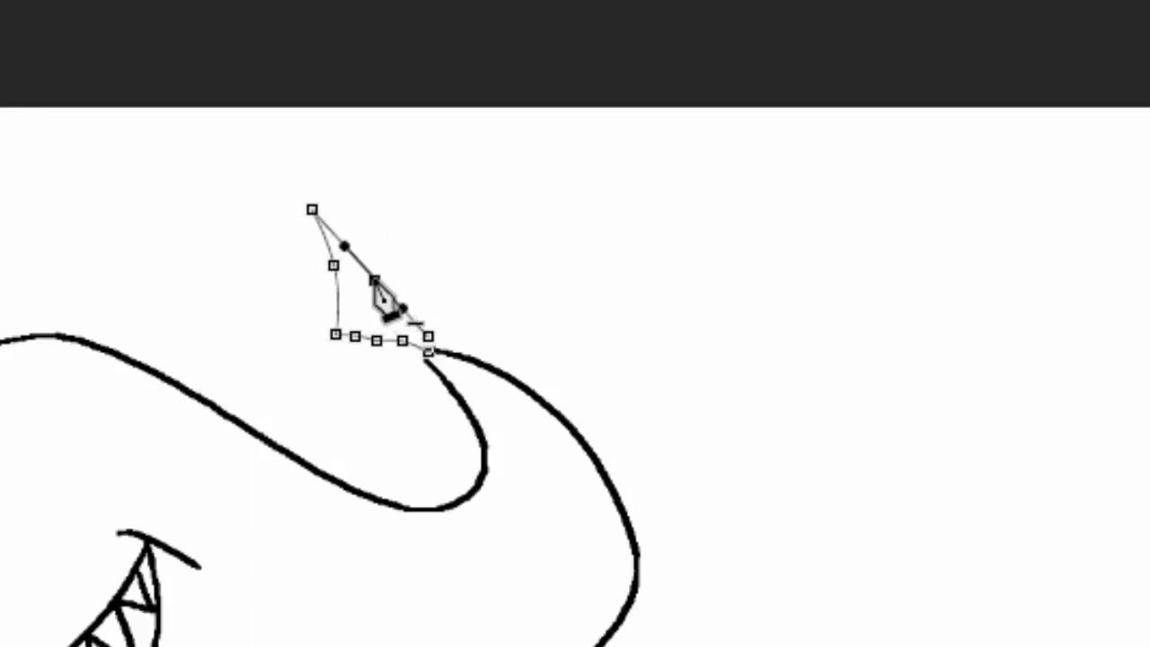
{"action": "left_click_drag", "start_coordinate": [374, 281], "coordinate": [398, 300]}
{"action": "left_click", "coordinate": [428, 340]}
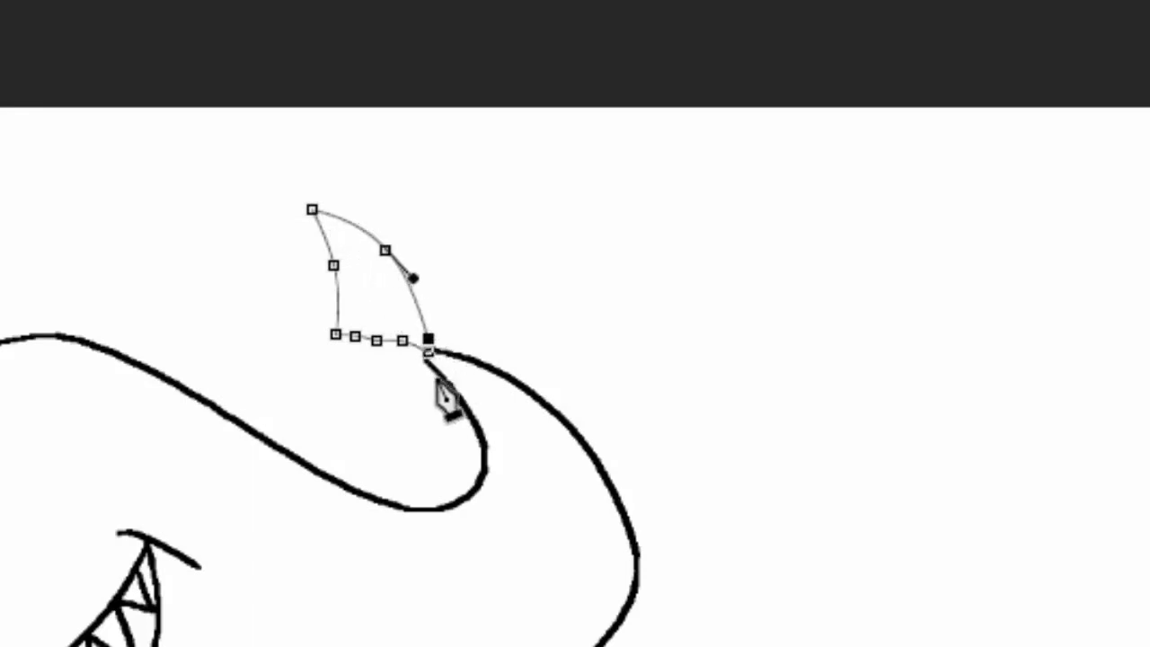
{"action": "key", "text": "Delete"}
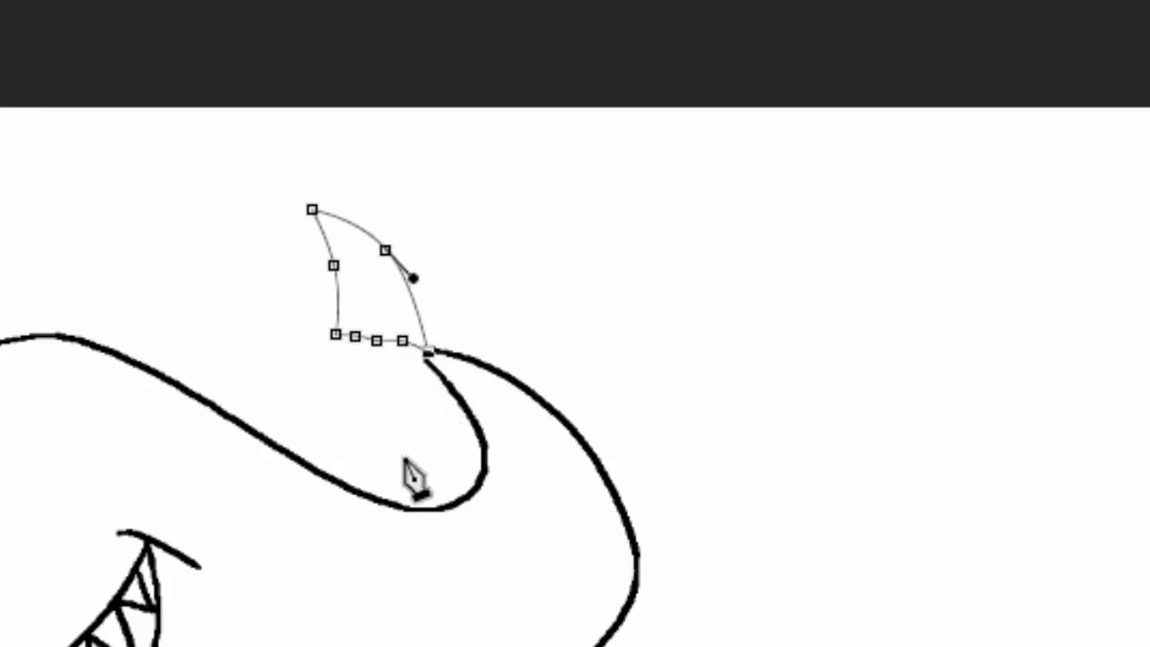
- Add the fin's lower lobe, close the outline and stroke it with the pencil
{"action": "left_click", "coordinate": [395, 452]}
{"action": "left_click", "coordinate": [412, 408]}
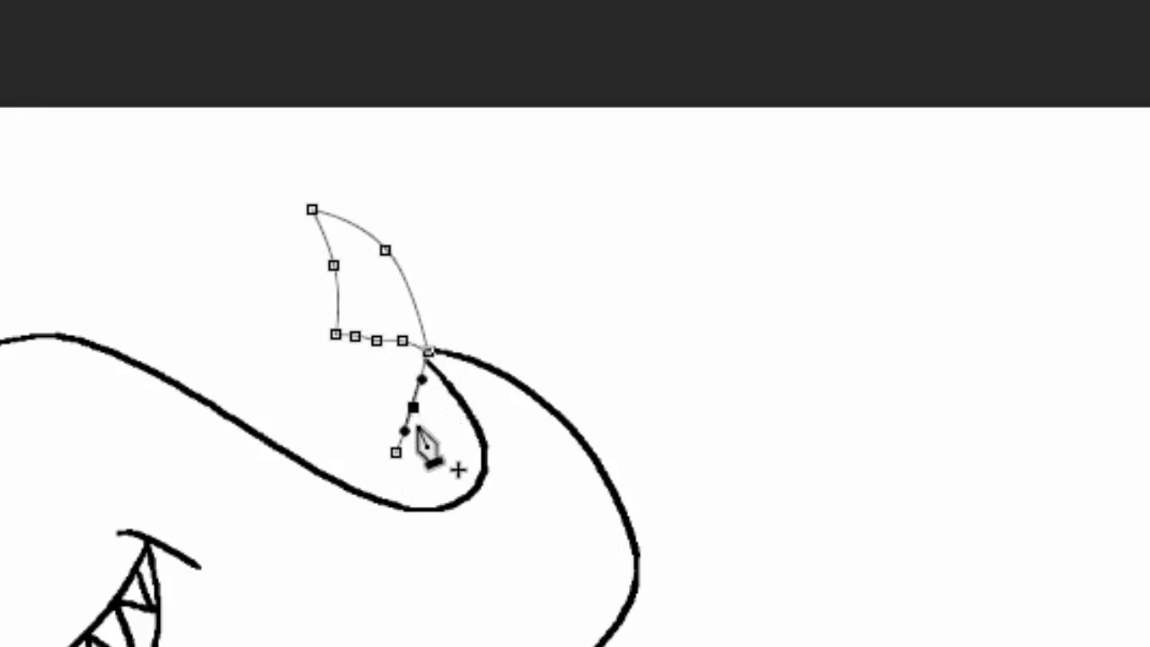
{"action": "left_click_drag", "start_coordinate": [417, 427], "coordinate": [397, 440]}
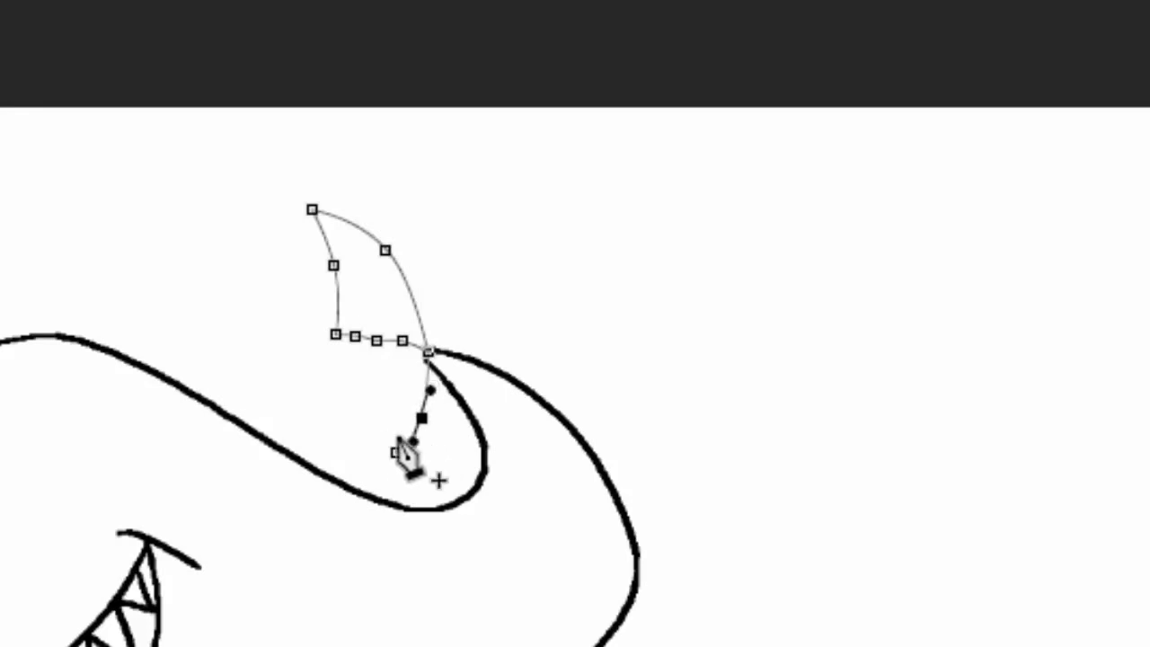
{"action": "left_click", "coordinate": [384, 377]}
{"action": "left_click_drag", "start_coordinate": [395, 406], "coordinate": [398, 428]}
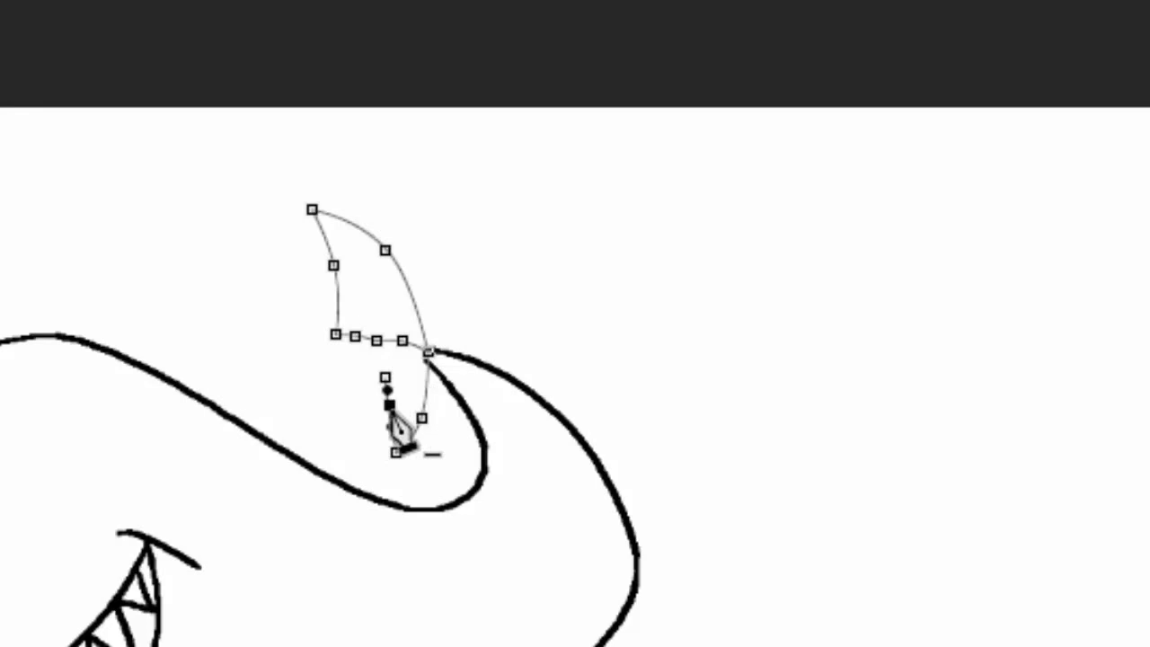
{"action": "left_click", "coordinate": [426, 353]}
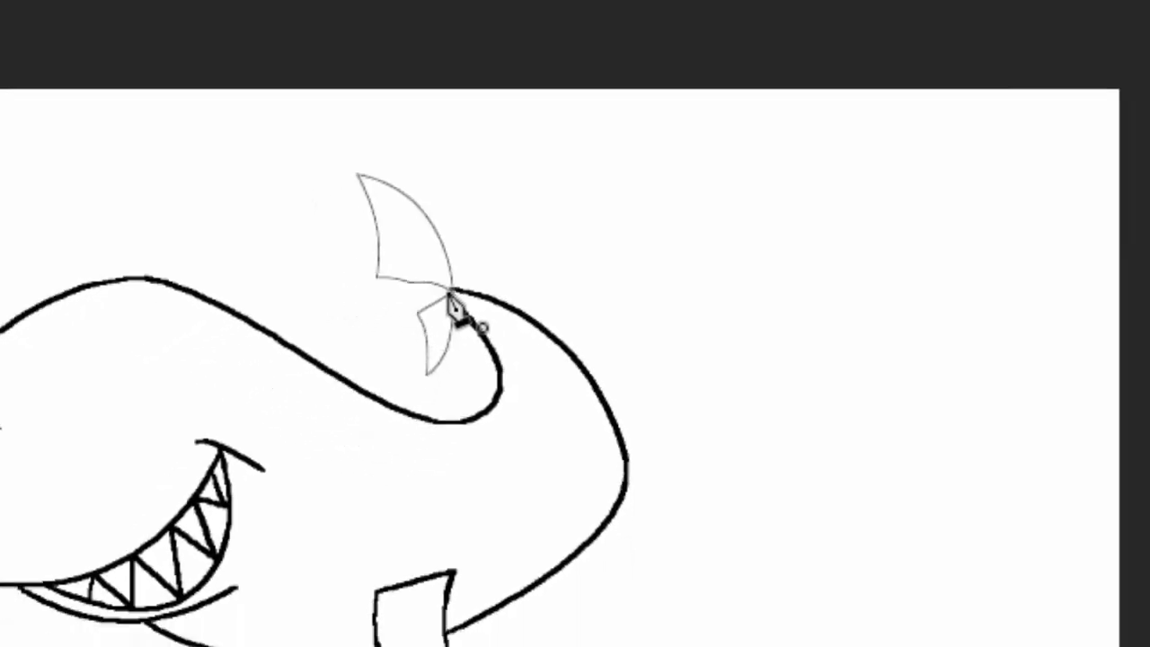
{"action": "right_click", "coordinate": [459, 254]}
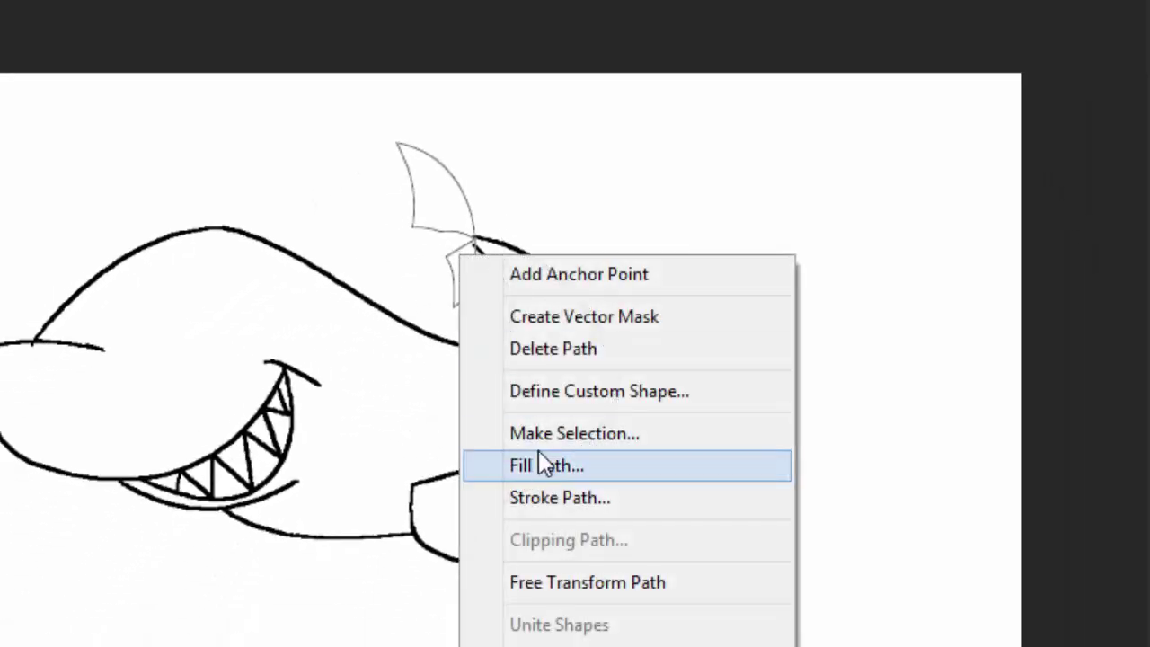
{"action": "left_click", "coordinate": [543, 496]}
{"action": "left_click", "coordinate": [728, 203]}
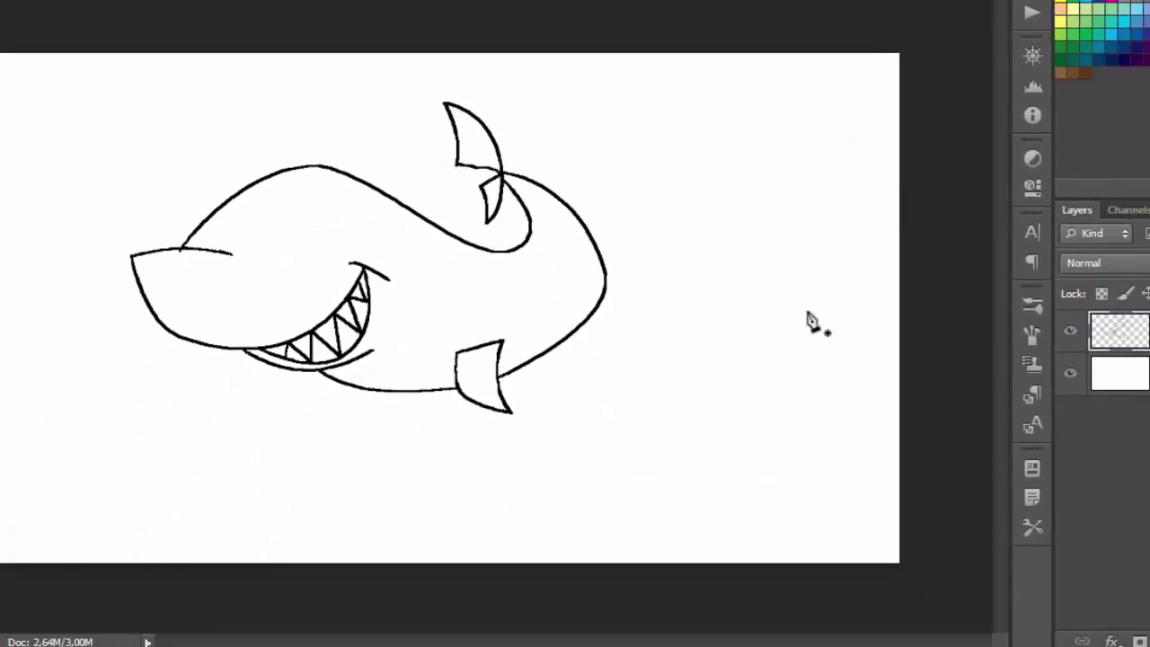
- Draw a pointed tail fin path at the body's rear, stroke it with the Pencil, then delete the path
{"action": "left_click", "coordinate": [605, 272]}
{"action": "left_click_drag", "start_coordinate": [655, 247], "coordinate": [635, 274]}
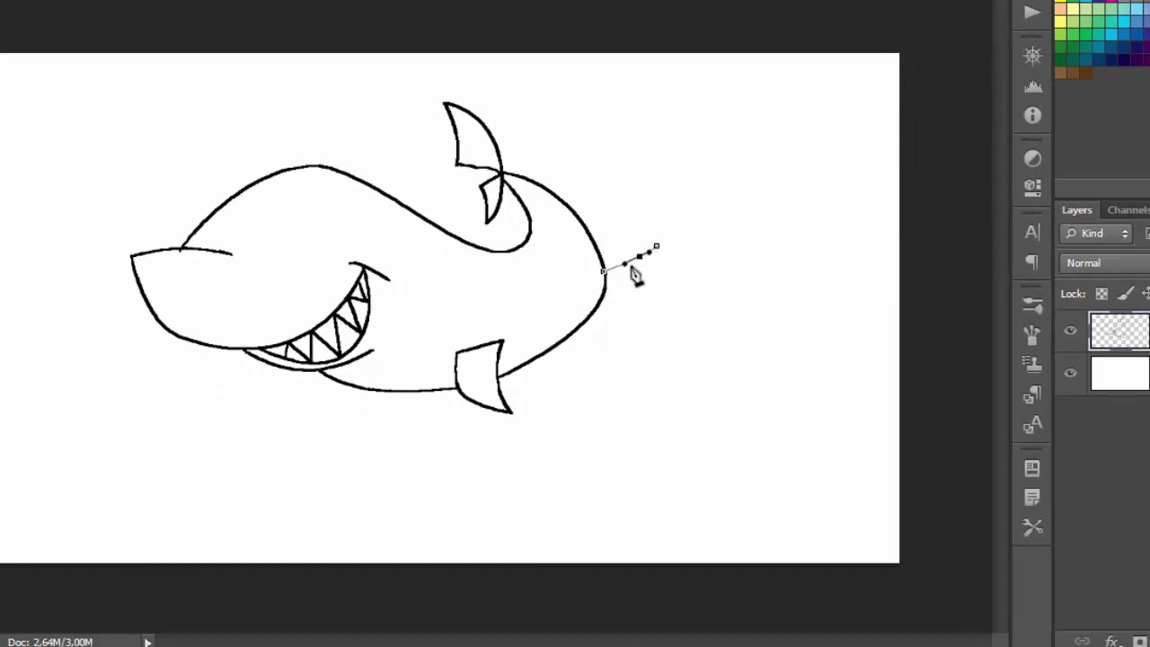
{"action": "mouse_move", "coordinate": [593, 309]}
{"action": "left_mouse_down"}
{"action": "mouse_move", "coordinate": [616, 295]}
{"action": "mouse_move", "coordinate": [616, 314]}
{"action": "left_mouse_up"}
{"action": "right_click", "coordinate": [615, 307]}
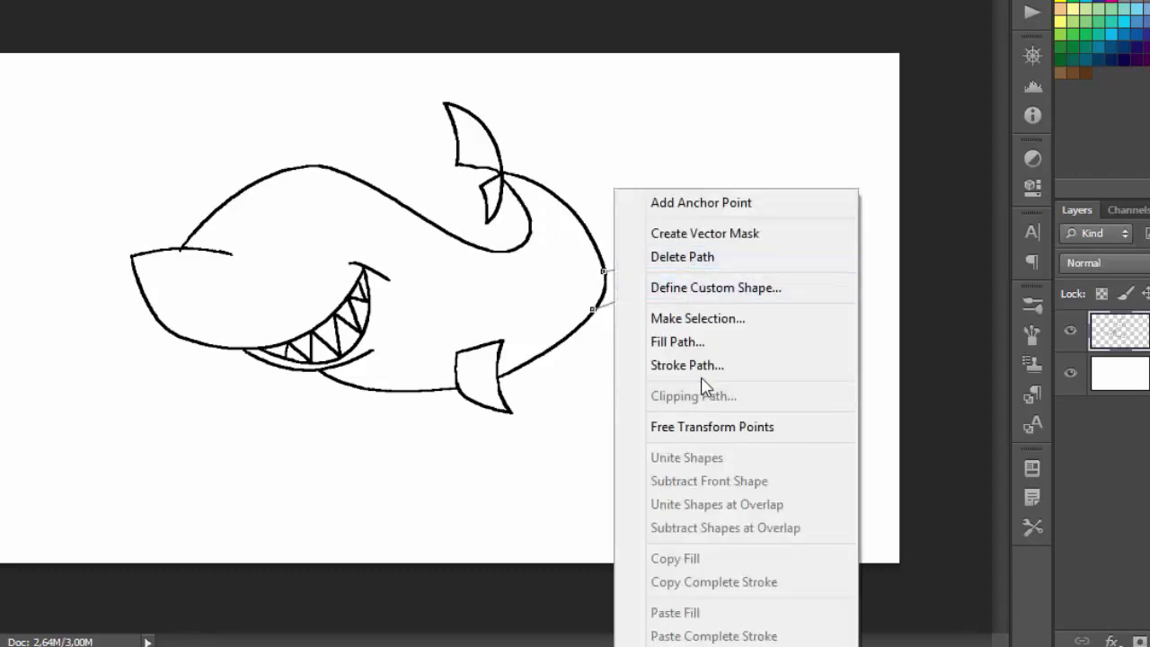
{"action": "left_click", "coordinate": [738, 364]}
{"action": "left_click", "coordinate": [710, 147]}
{"action": "key", "text": "Delete"}
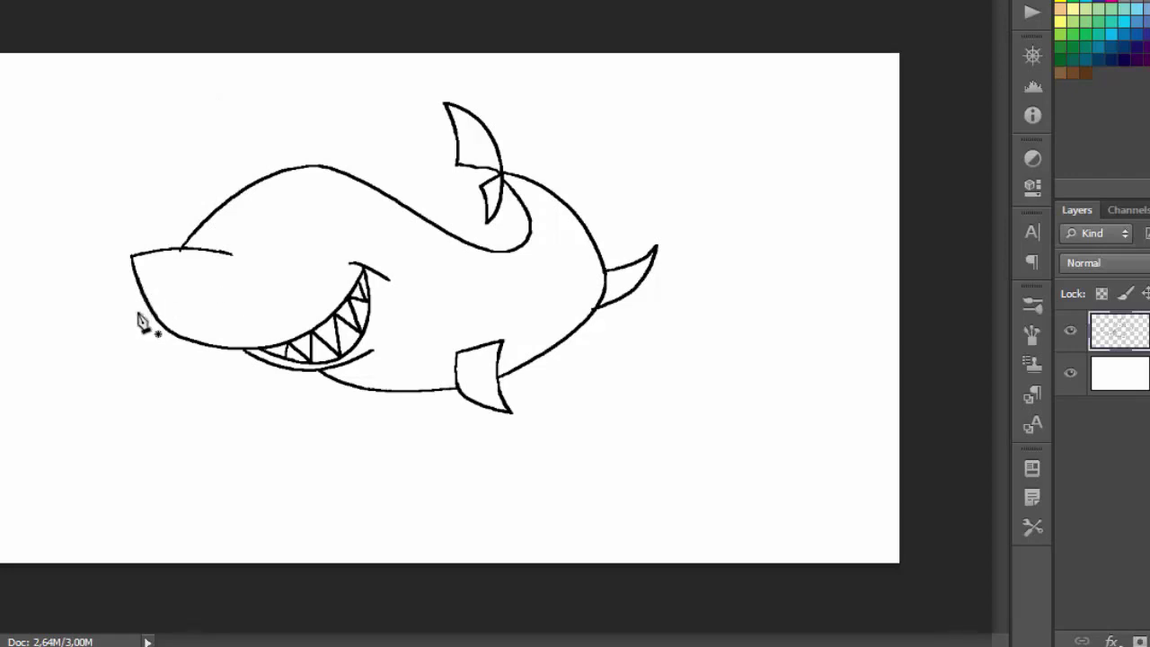
- Draw a wavy path from the snout tip over the mouth to the tail and stroke it in pencil
{"action": "left_click", "coordinate": [140, 253]}
{"action": "left_click", "coordinate": [604, 267]}
{"action": "left_click", "coordinate": [350, 261]}
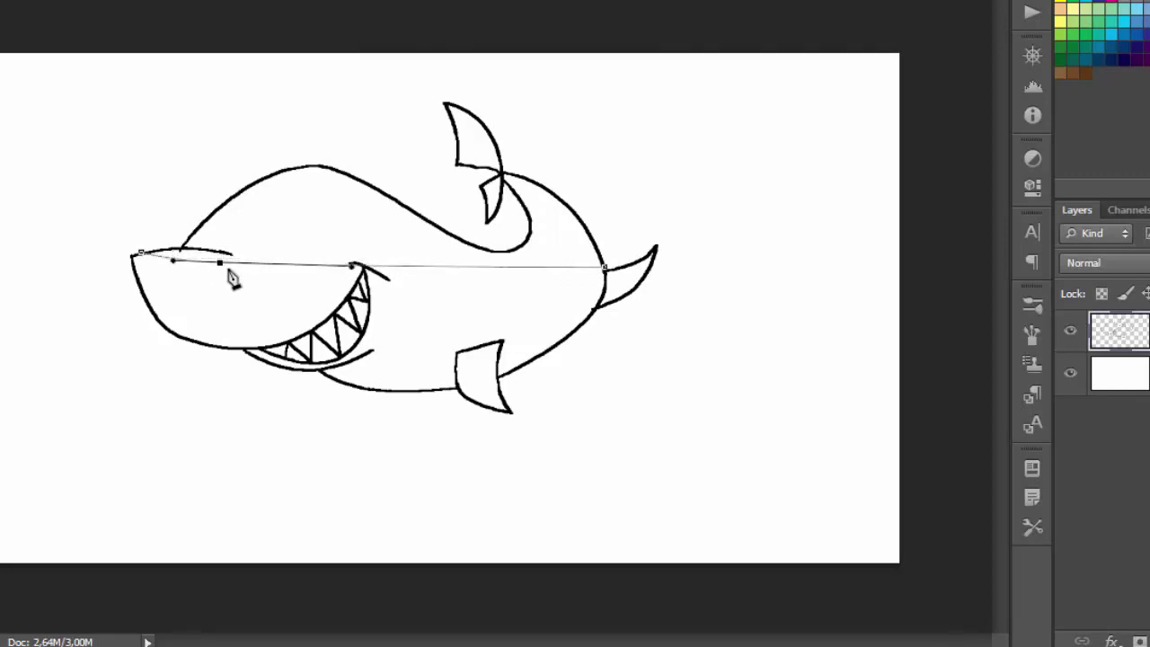
{"action": "left_click_drag", "start_coordinate": [220, 255], "coordinate": [238, 298]}
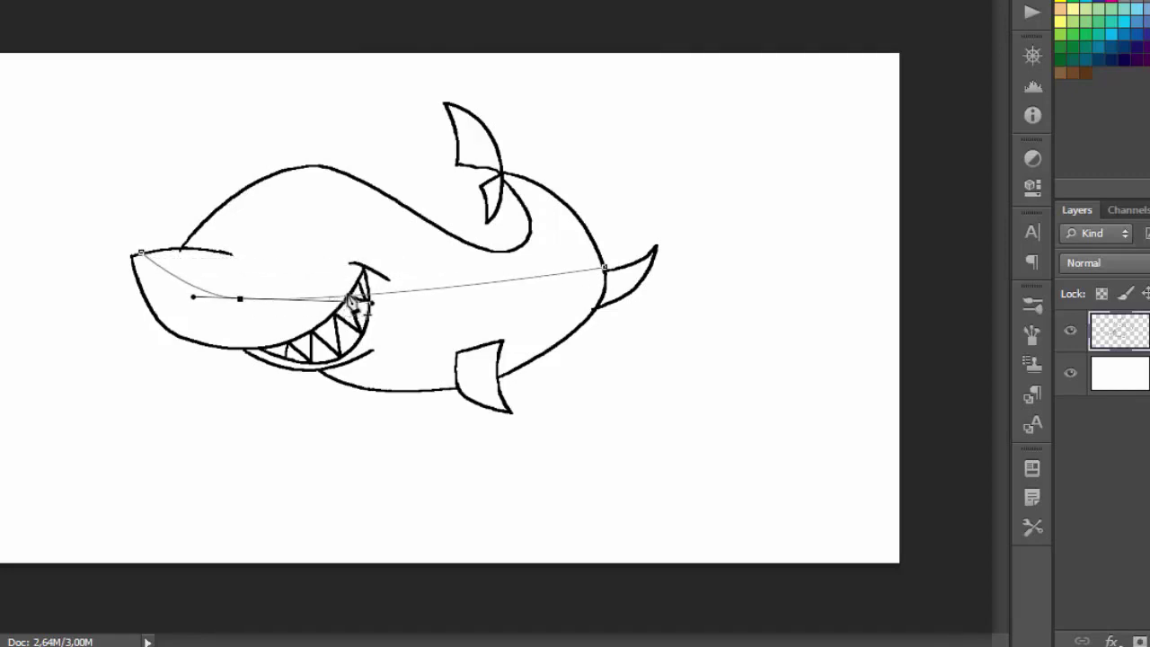
{"action": "left_click", "coordinate": [349, 297]}
{"action": "left_click_drag", "start_coordinate": [348, 297], "coordinate": [334, 234]}
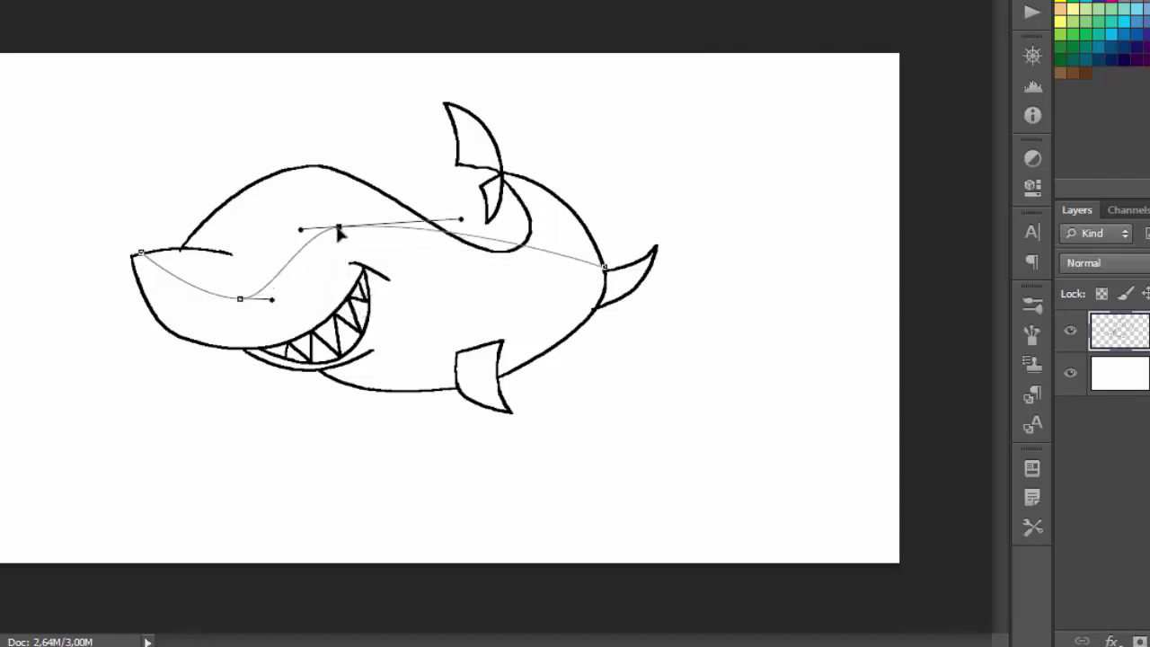
{"action": "left_click", "coordinate": [441, 243]}
{"action": "left_click_drag", "start_coordinate": [441, 243], "coordinate": [455, 293]}
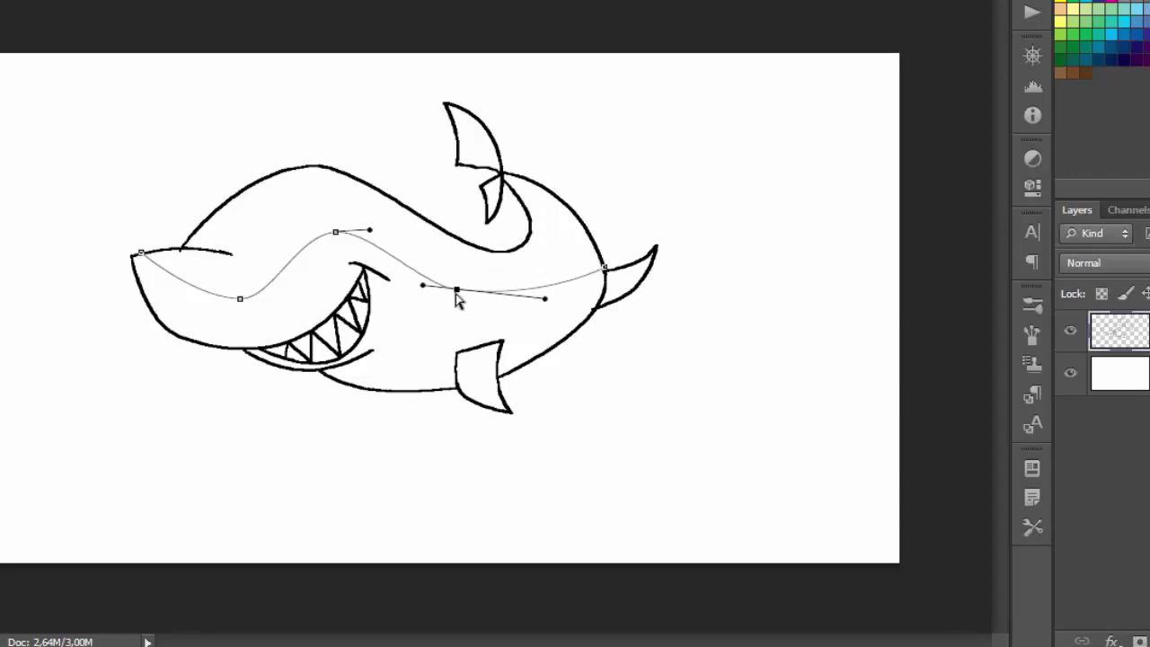
{"action": "right_click", "coordinate": [551, 291]}
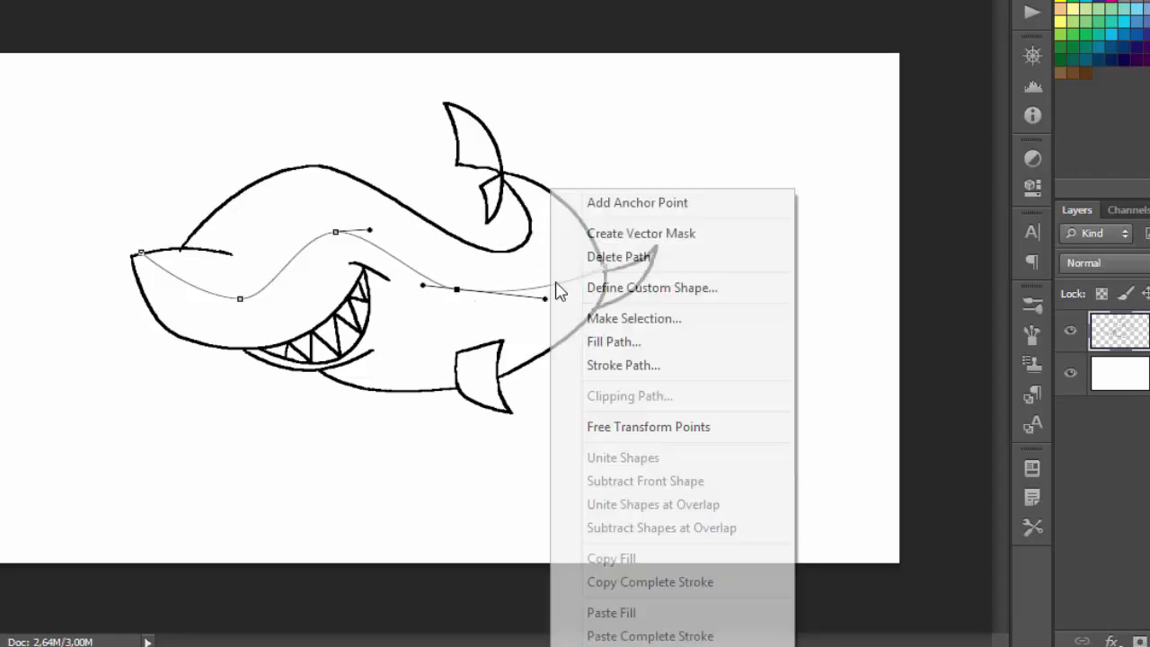
{"action": "left_click", "coordinate": [611, 368]}
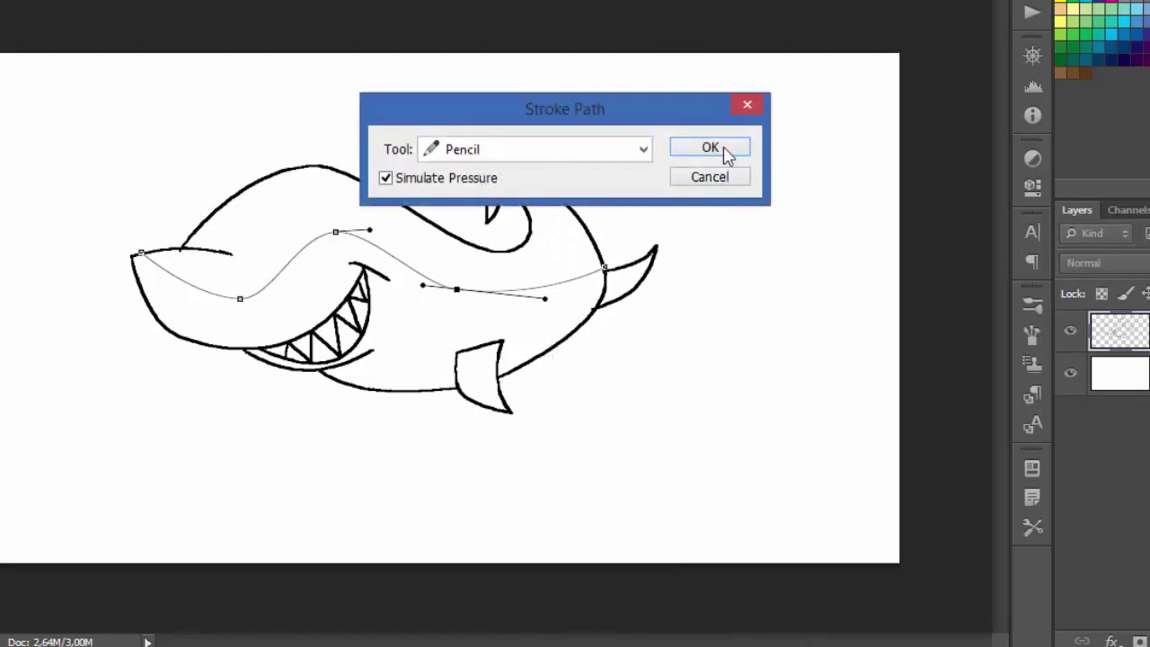
{"action": "left_click", "coordinate": [728, 148]}
{"action": "key", "text": "Return"}
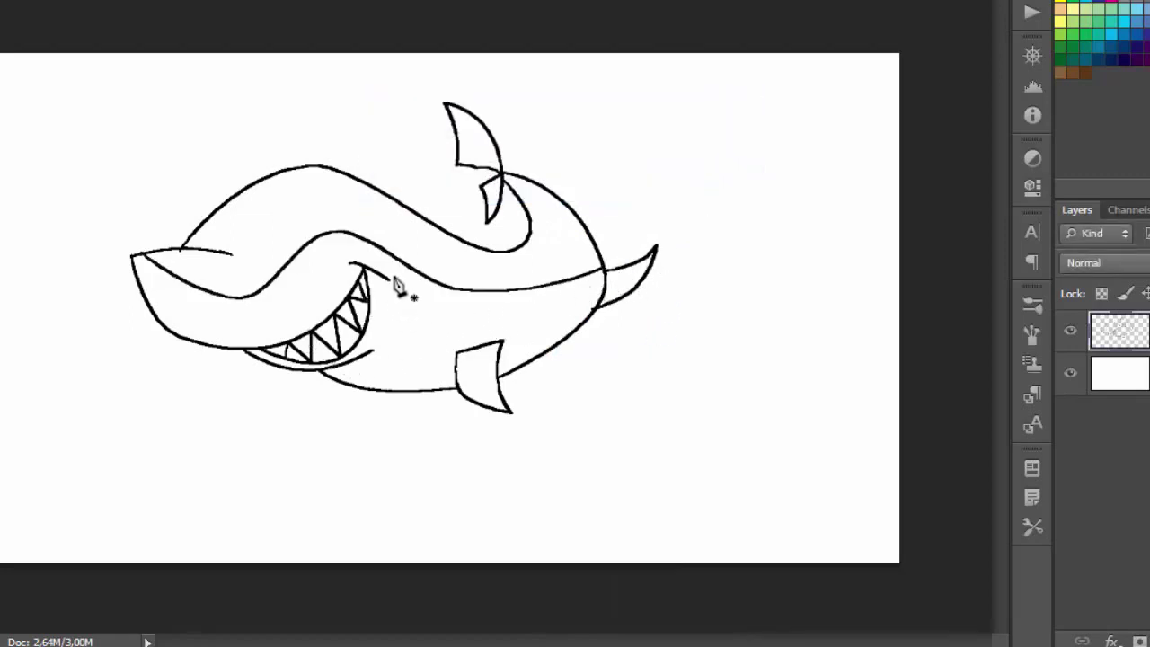
- Pencil-stroke three short curved gill-slit paths on the shark's side behind the mouth
{"action": "left_click", "coordinate": [440, 260]}
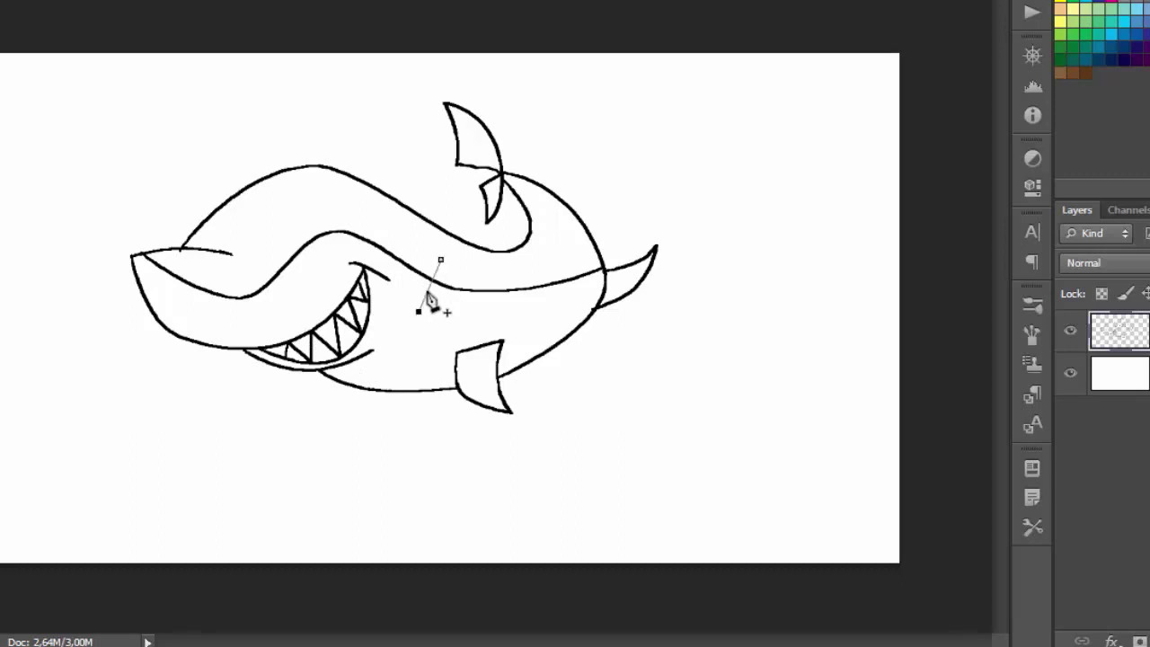
{"action": "right_click", "coordinate": [434, 299]}
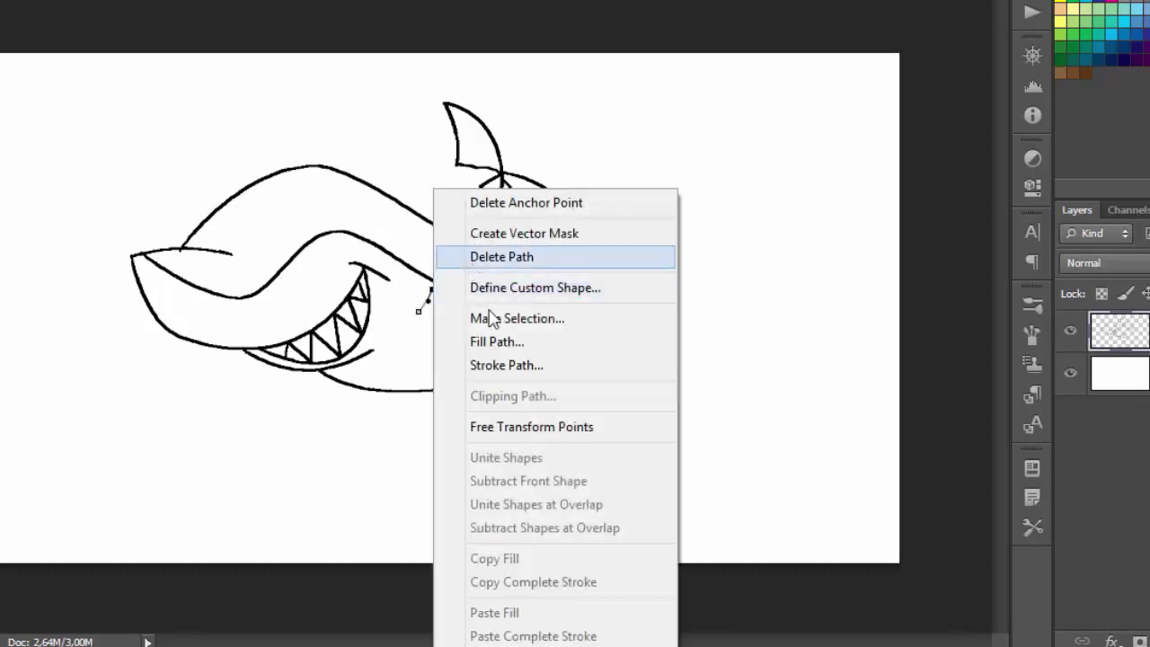
{"action": "left_click", "coordinate": [500, 365]}
{"action": "key", "text": "Return"}
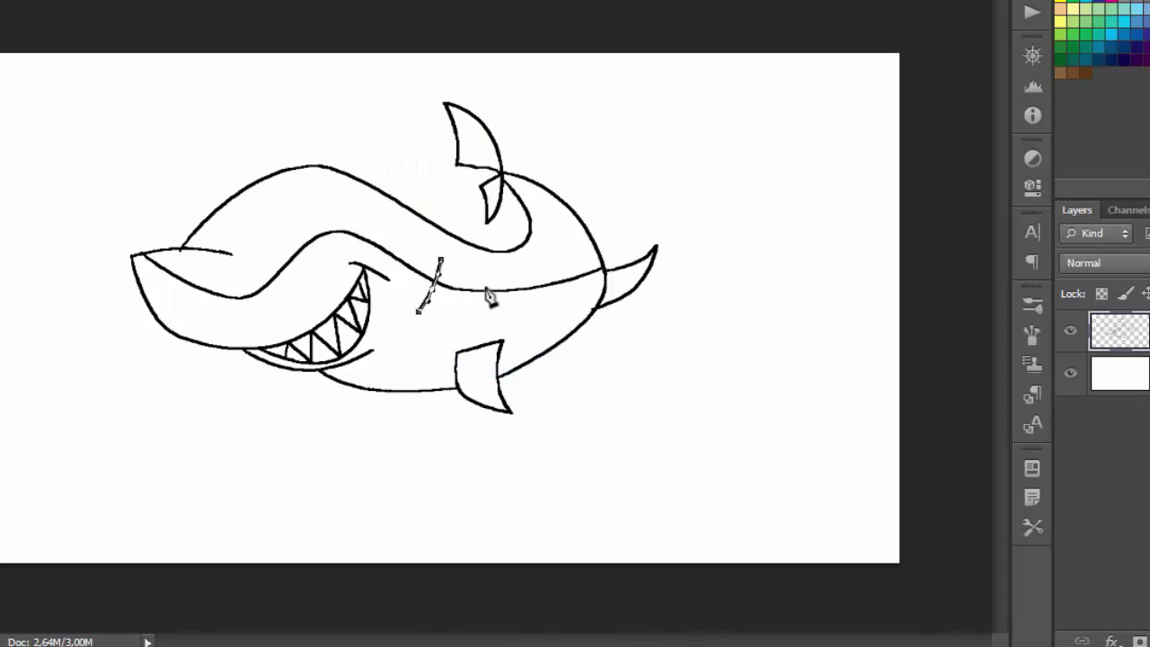
{"action": "left_click", "coordinate": [459, 273]}
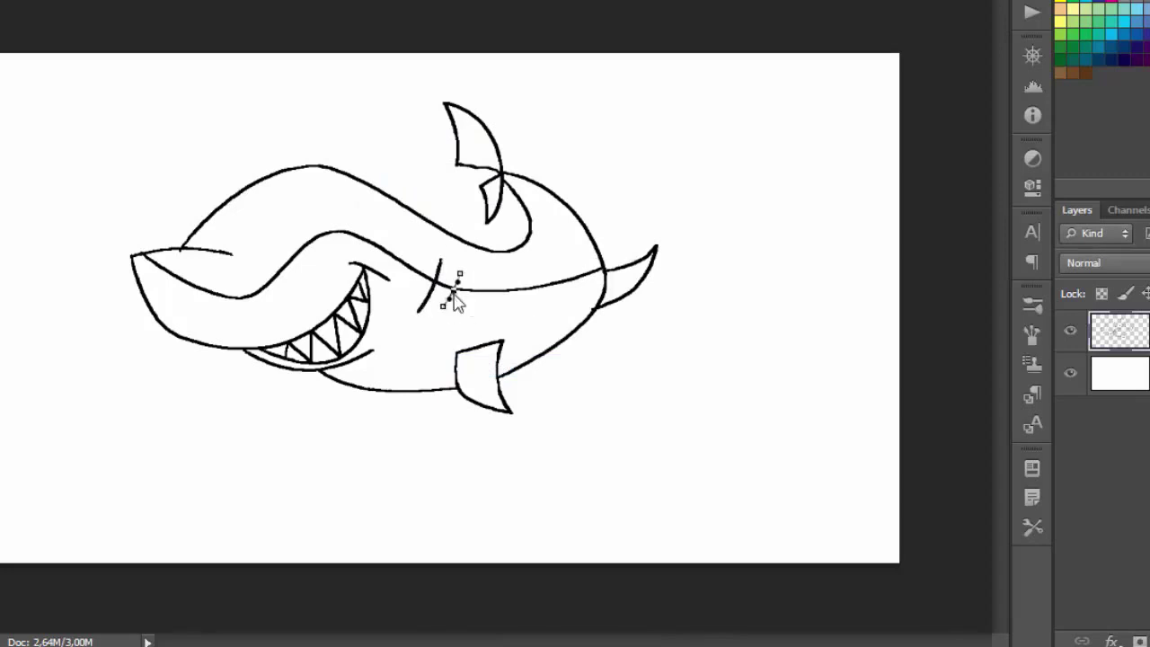
{"action": "right_click", "coordinate": [454, 303]}
{"action": "left_click", "coordinate": [496, 365]}
{"action": "key", "text": "Return"}
{"action": "key", "text": "Return"}
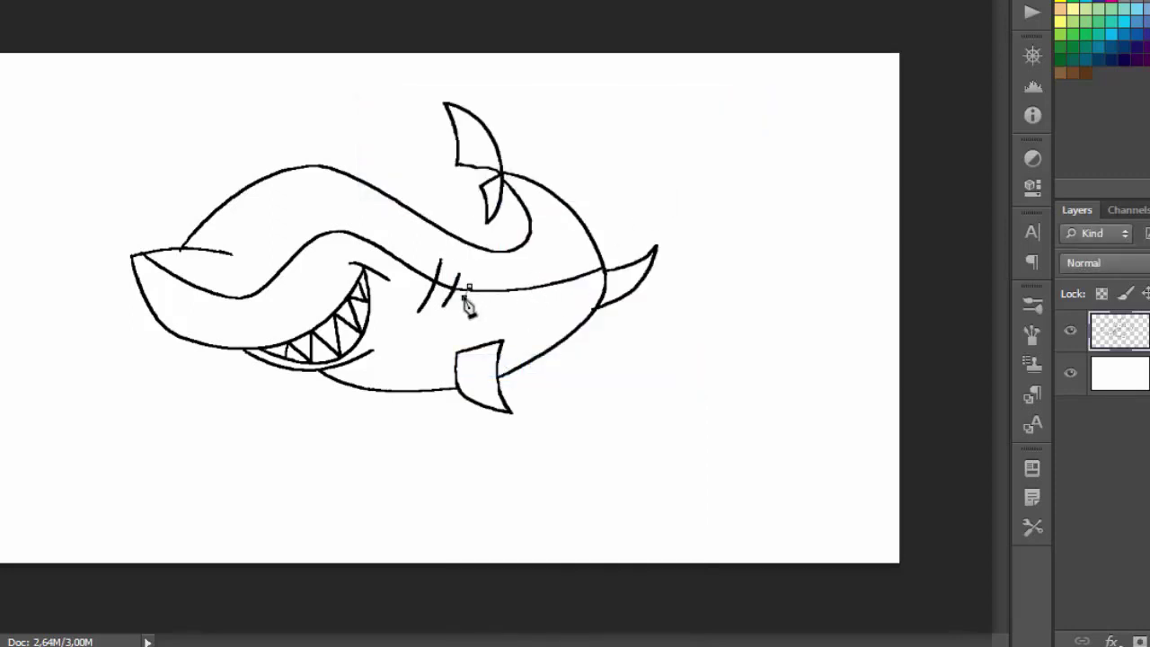
{"action": "right_click", "coordinate": [467, 300]}
{"action": "left_click", "coordinate": [506, 365]}
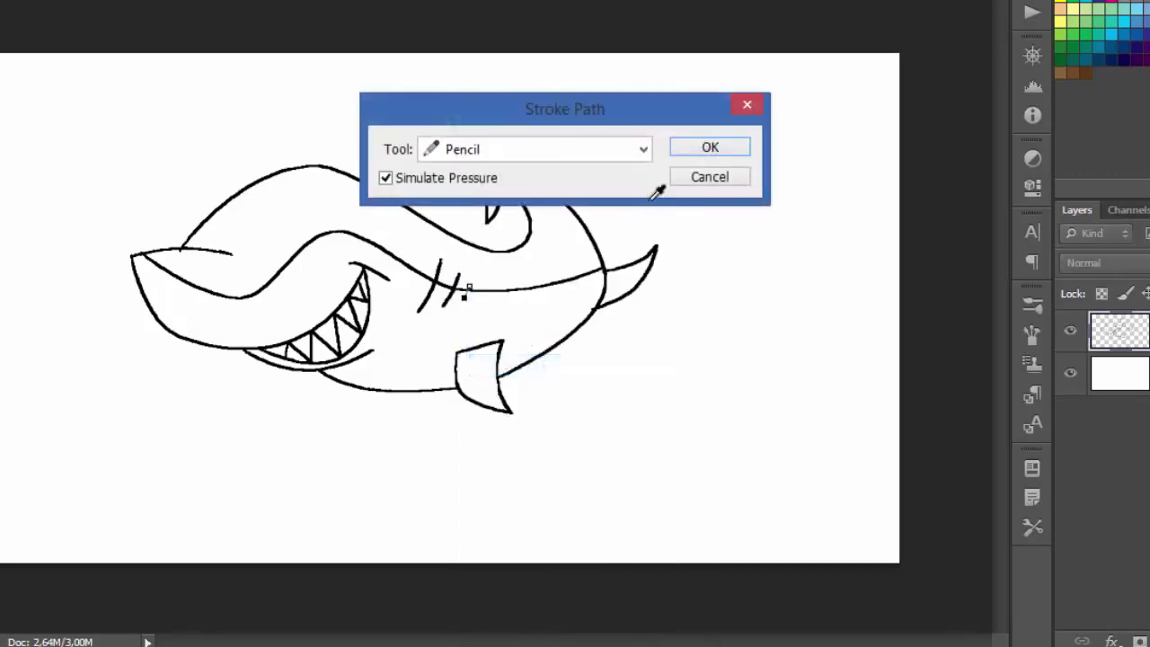
{"action": "left_click", "coordinate": [711, 148]}
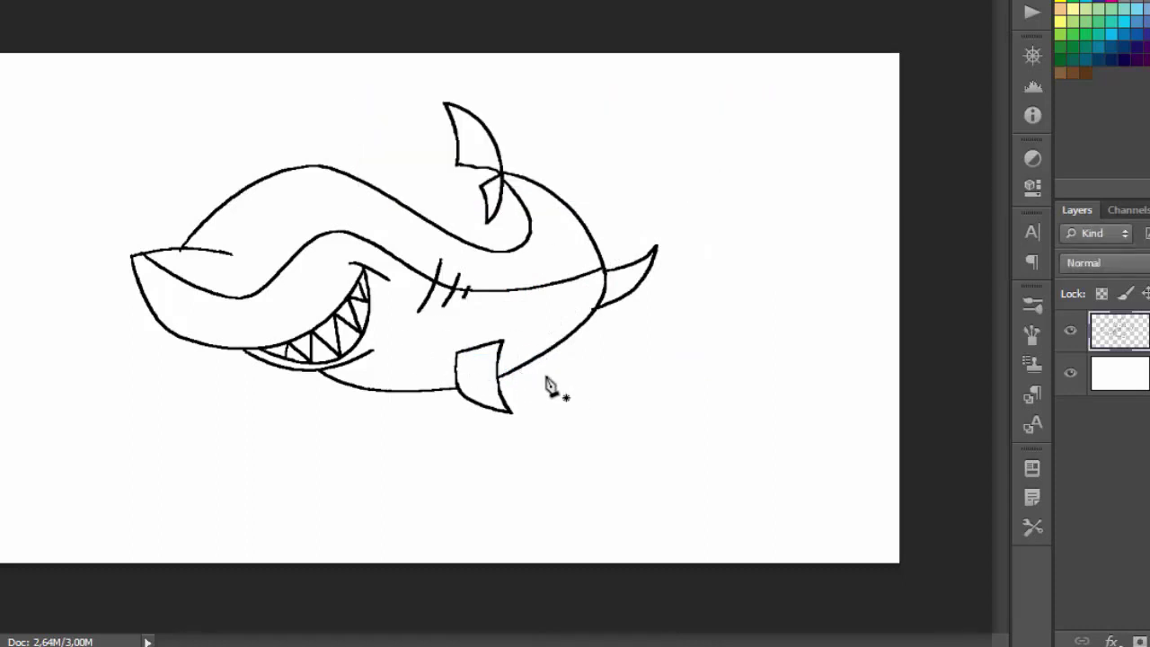
- Draw a small pointed fin path under the belly and stroke it with the Pencil
{"action": "left_click_drag", "start_coordinate": [393, 391], "coordinate": [332, 431]}
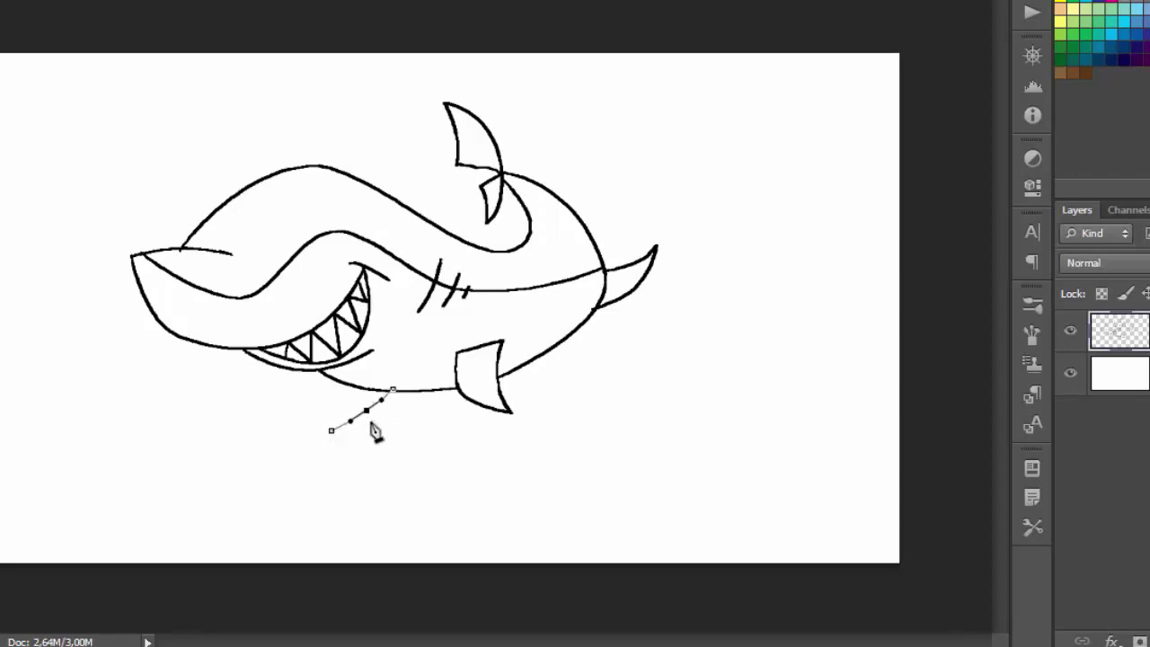
{"action": "left_click_drag", "start_coordinate": [364, 412], "coordinate": [360, 389]}
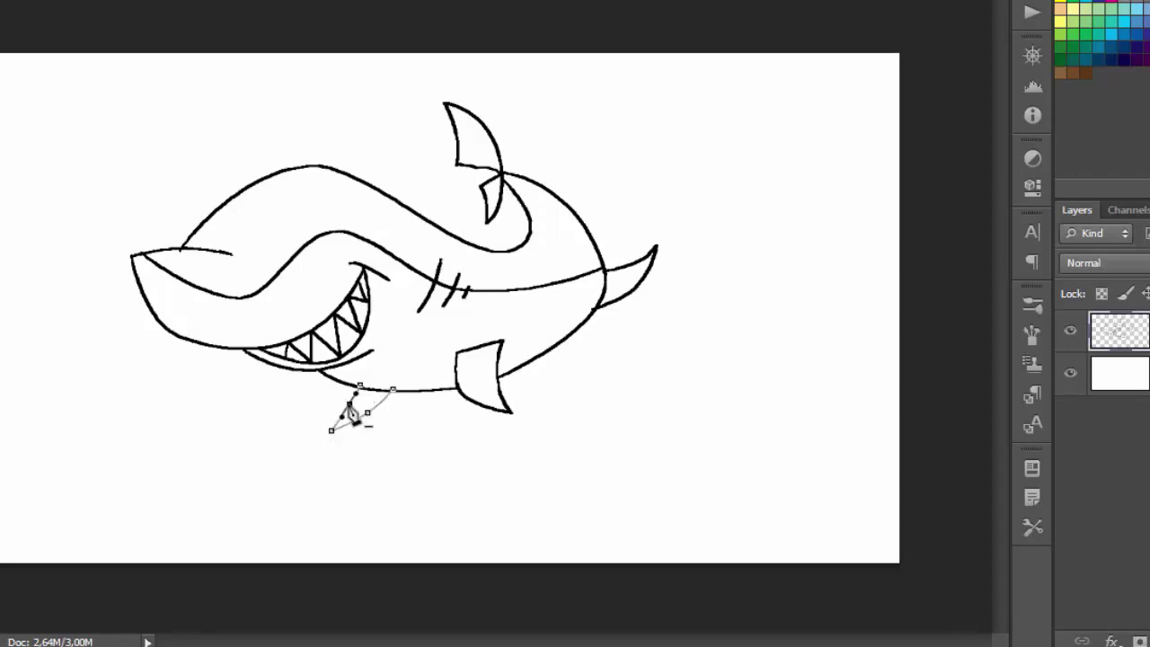
{"action": "right_click", "coordinate": [373, 402]}
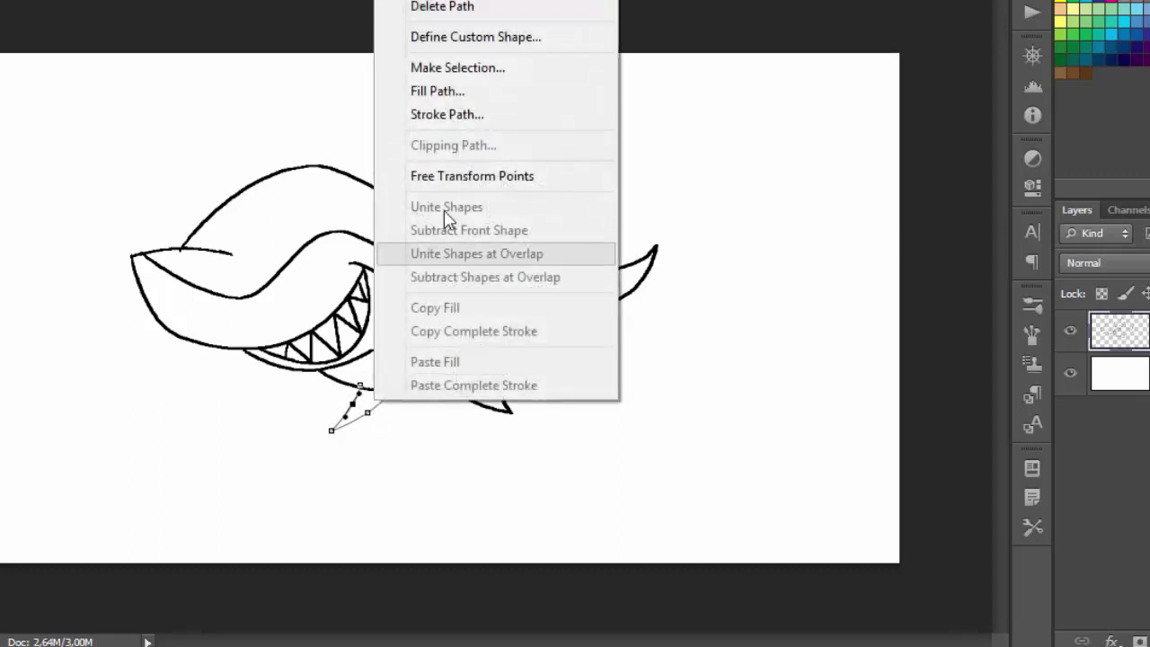
{"action": "left_click", "coordinate": [446, 114]}
{"action": "key", "text": "Return"}
{"action": "key", "text": "Return"}
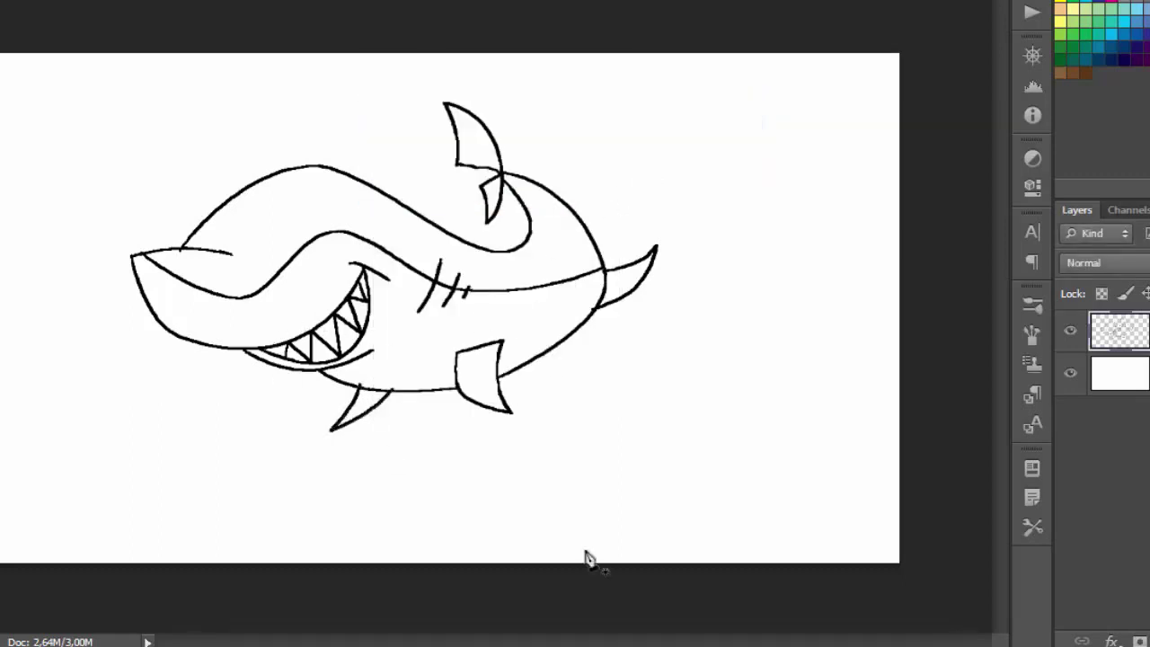
- Draw a tall curved top fin path on the shark's back and stroke it in pencil
{"action": "left_click", "coordinate": [328, 164]}
{"action": "left_click_drag", "start_coordinate": [332, 73], "coordinate": [316, 64]}
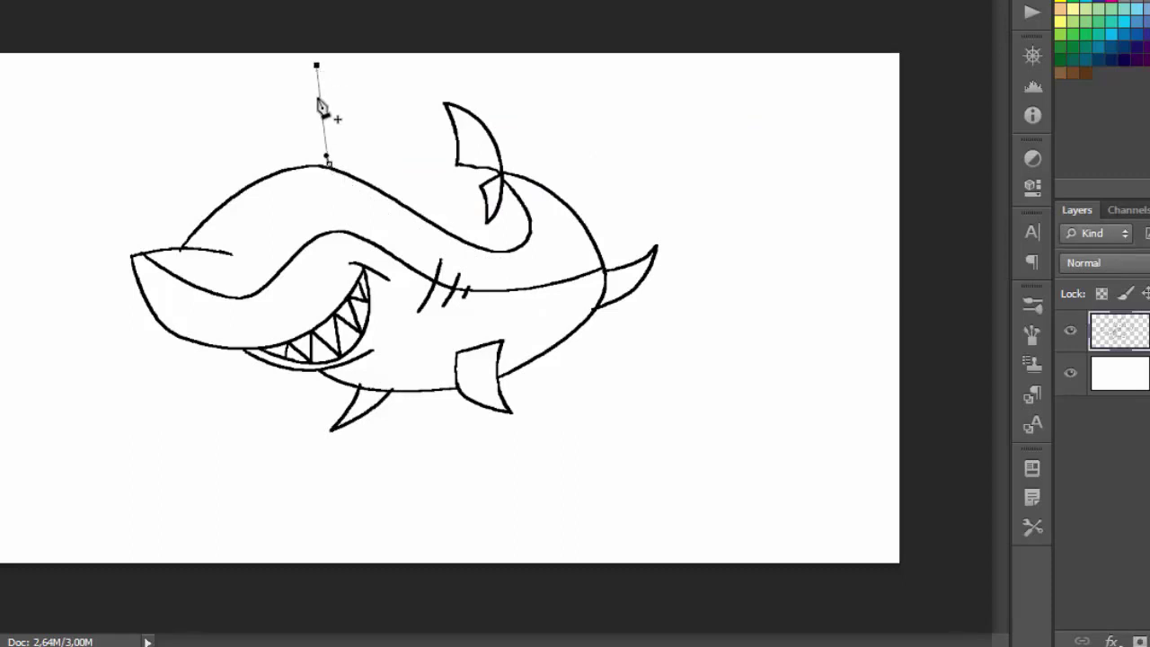
{"action": "left_click_drag", "start_coordinate": [317, 118], "coordinate": [326, 127]}
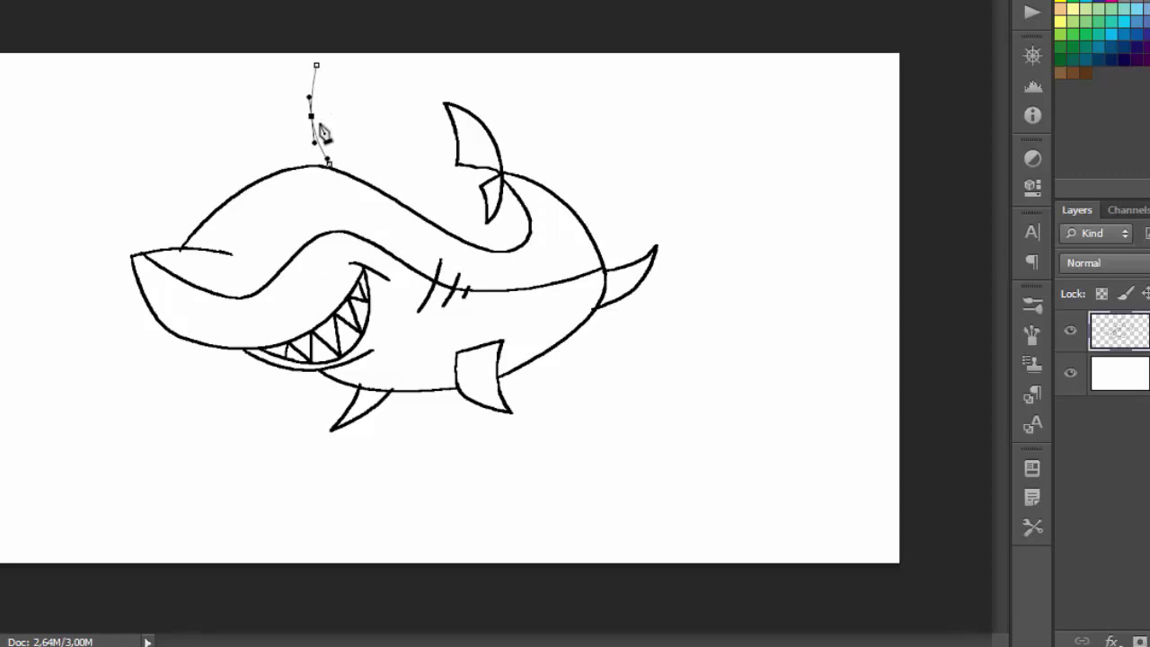
{"action": "left_click_drag", "start_coordinate": [245, 184], "coordinate": [281, 136]}
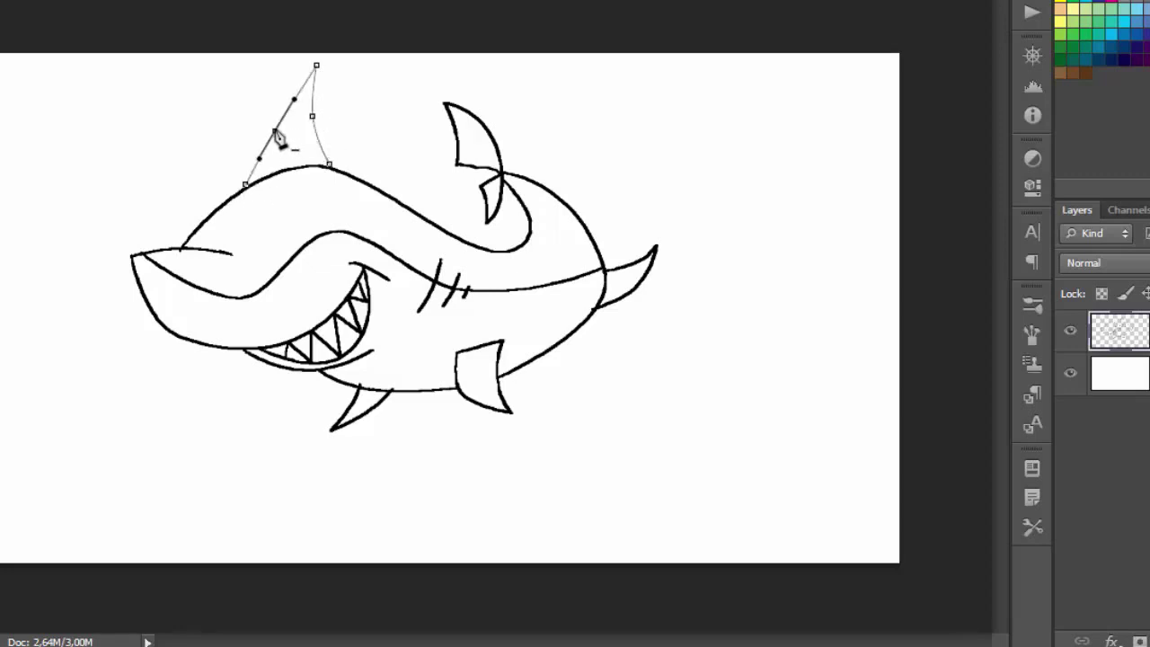
{"action": "left_click_drag", "start_coordinate": [273, 130], "coordinate": [263, 121]}
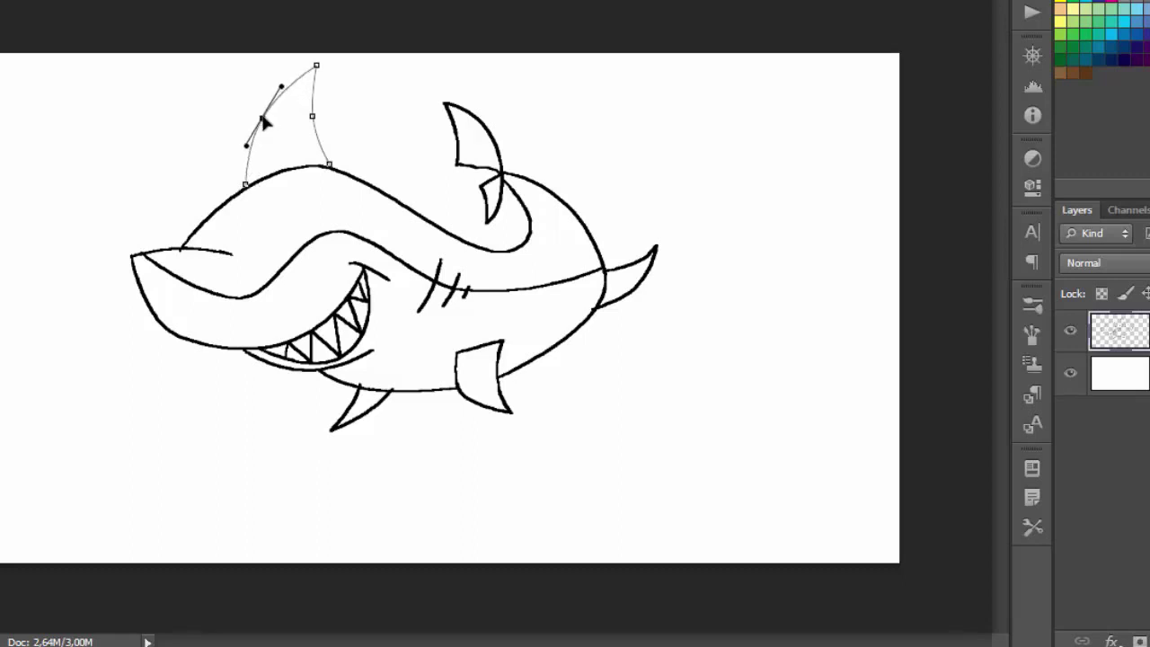
{"action": "right_click", "coordinate": [272, 143]}
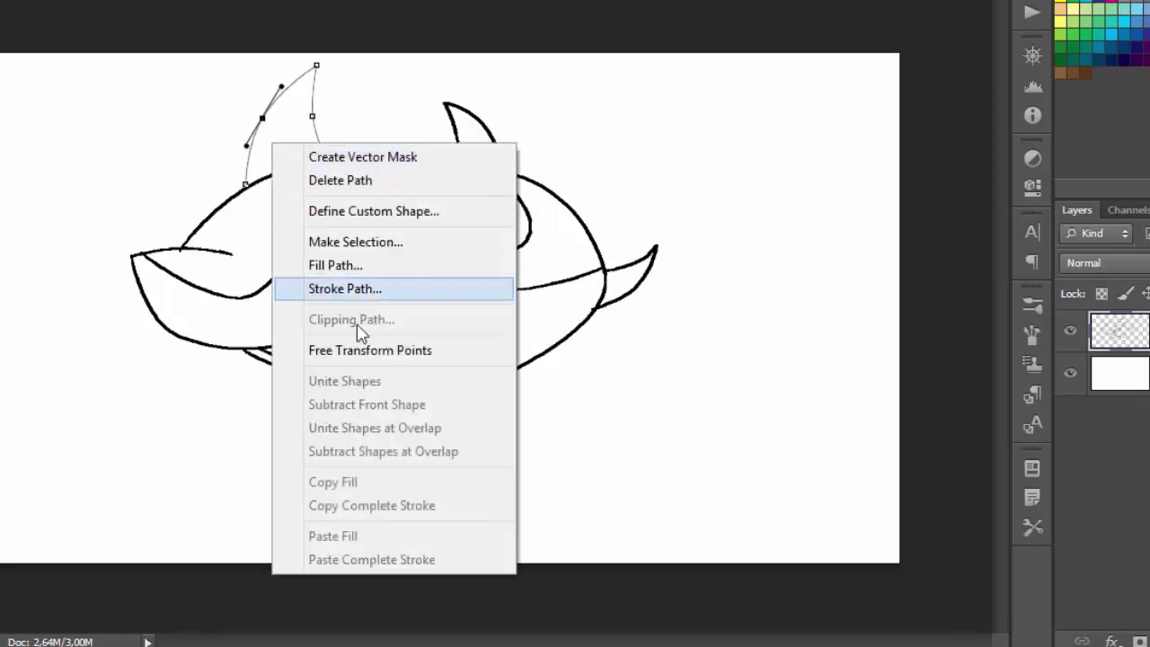
{"action": "left_click", "coordinate": [359, 289]}
{"action": "left_click", "coordinate": [709, 148]}
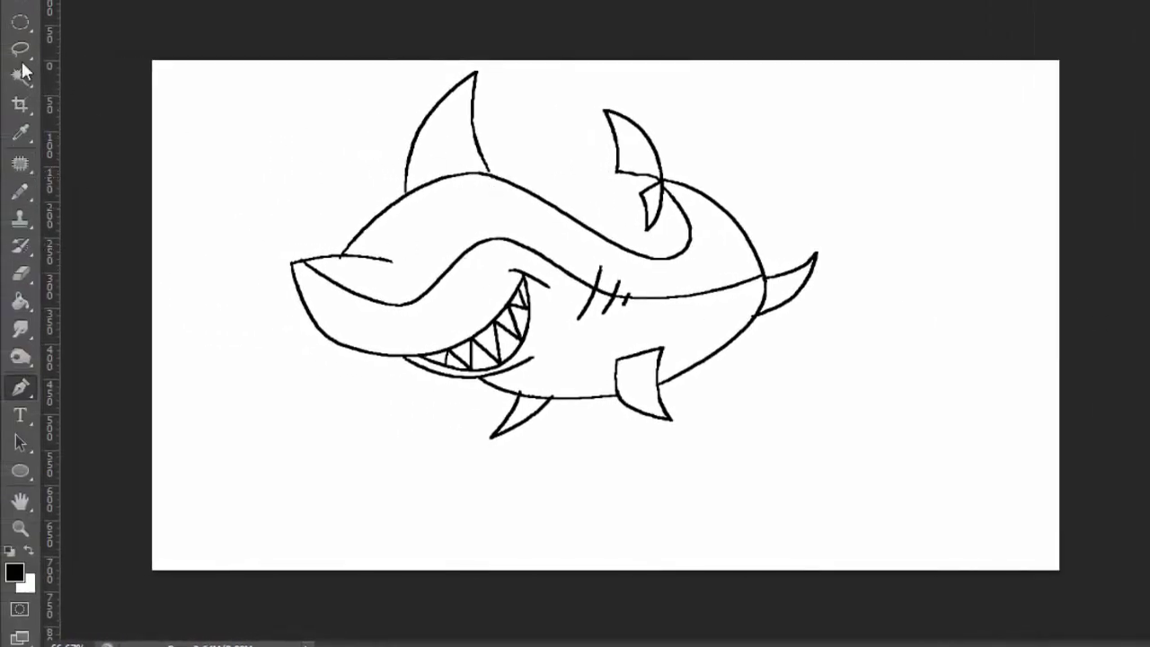
- Nudge a selected rear part of the shark drawing to the right, then choose the Ellipse Tool
{"action": "left_click", "coordinate": [20, 18]}
{"action": "left_click_drag", "start_coordinate": [518, 187], "coordinate": [604, 249]}
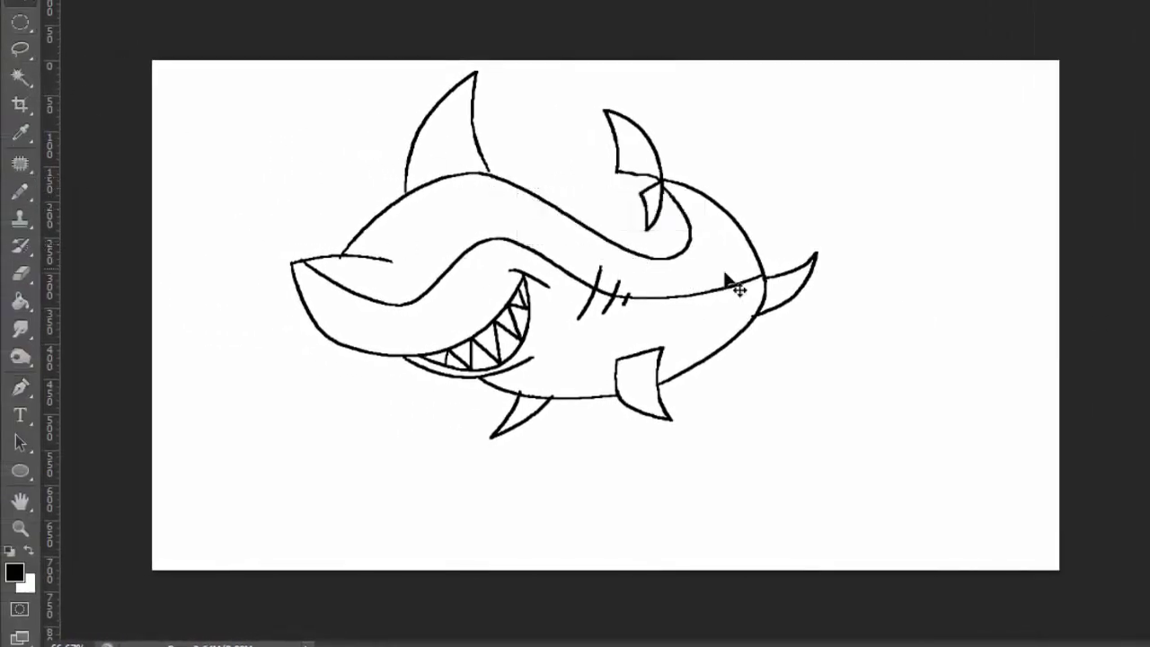
{"action": "key", "text": "shift+Right"}
{"action": "key", "text": "shift+Right"}
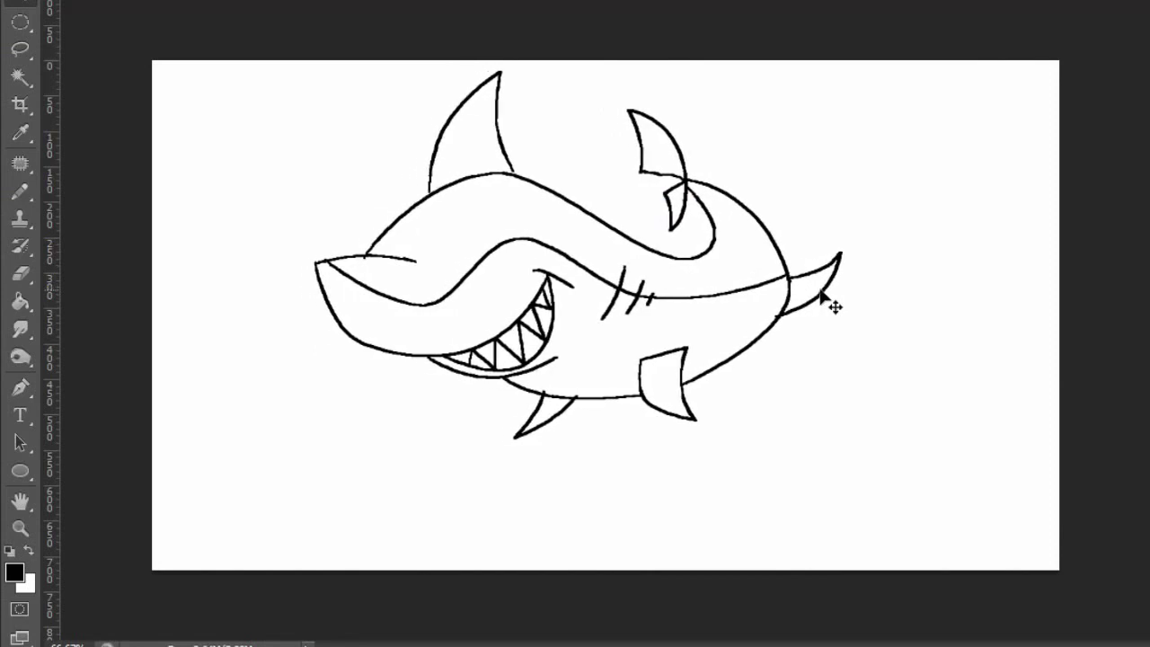
{"action": "key", "text": "shift+Right"}
{"action": "key", "text": "shift+Right"}
{"action": "key", "text": "shift+Right"}
{"action": "key", "text": "shift+Right"}
{"action": "key", "text": "shift+Right"}
{"action": "key", "text": "shift+Right"}
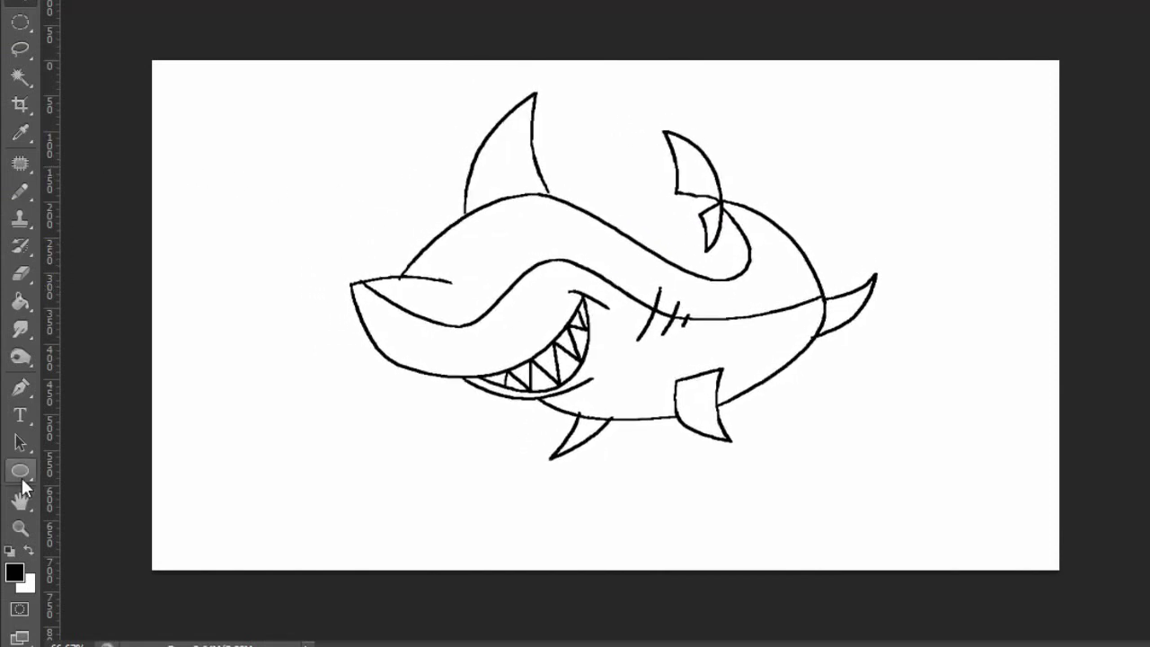
{"action": "right_click", "coordinate": [22, 476]}
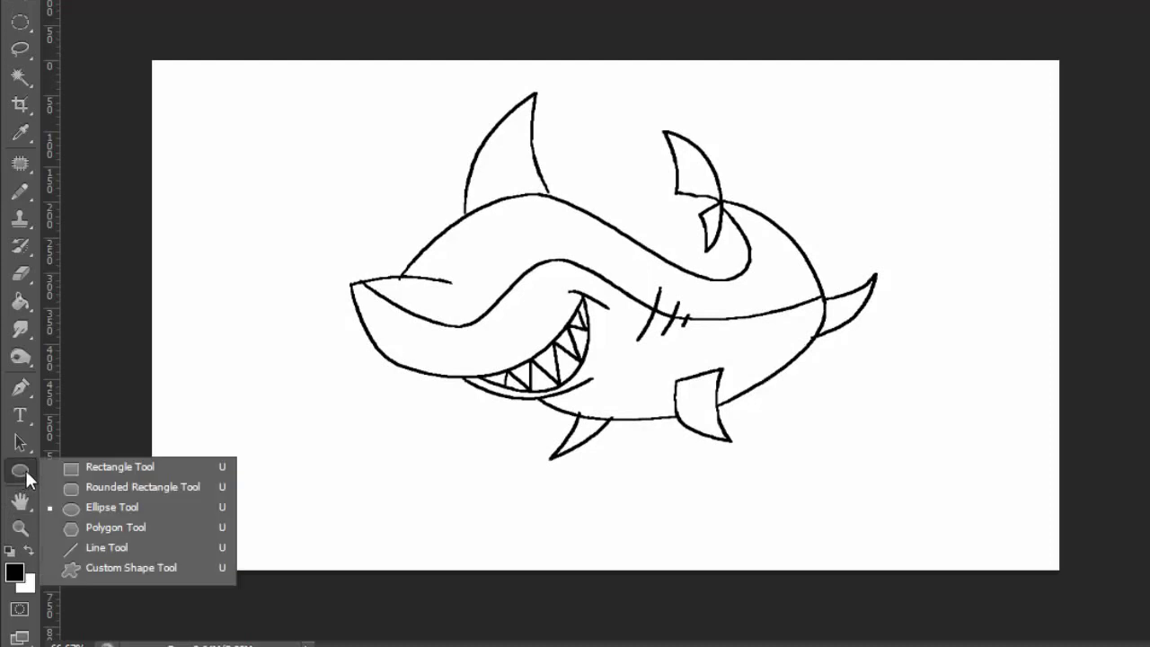
{"action": "left_click", "coordinate": [123, 508]}
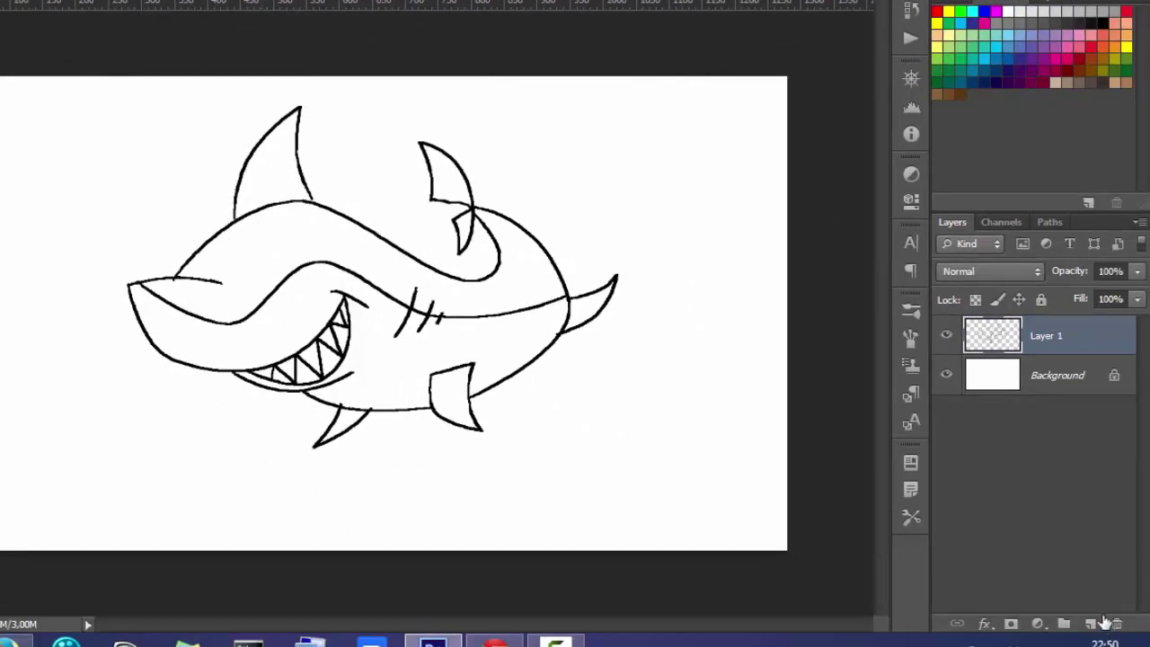
- Draw an oval eye outline, rasterize its layer, and rotate and resize it
{"action": "left_click_drag", "start_coordinate": [268, 226], "coordinate": [289, 267]}
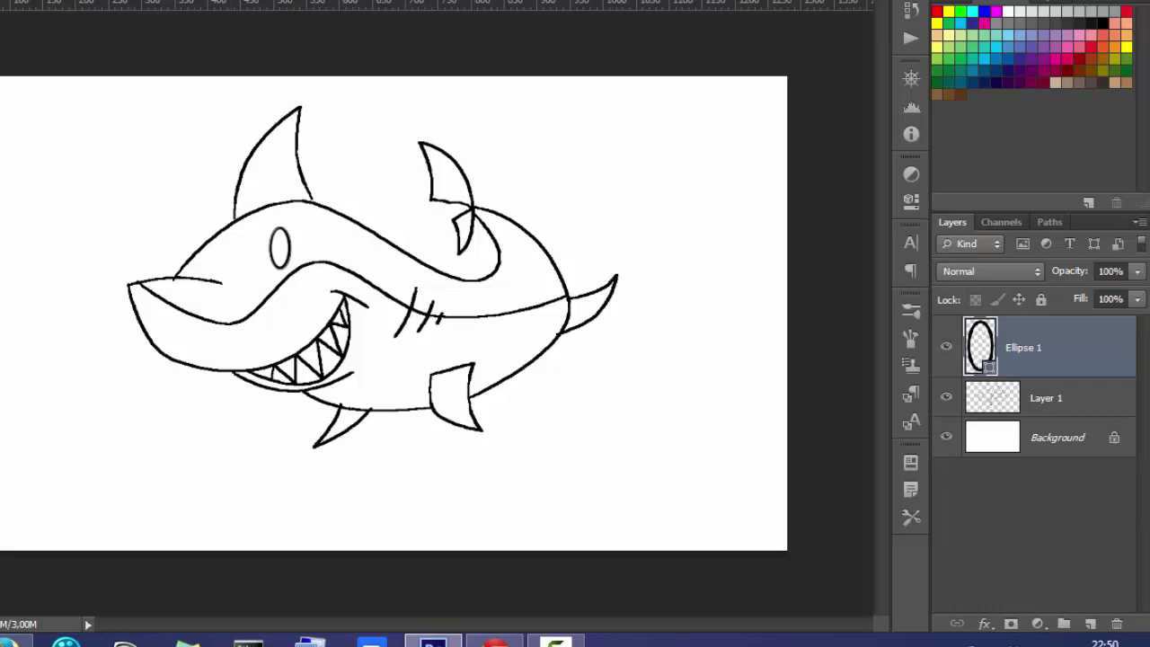
{"action": "right_click", "coordinate": [1041, 360]}
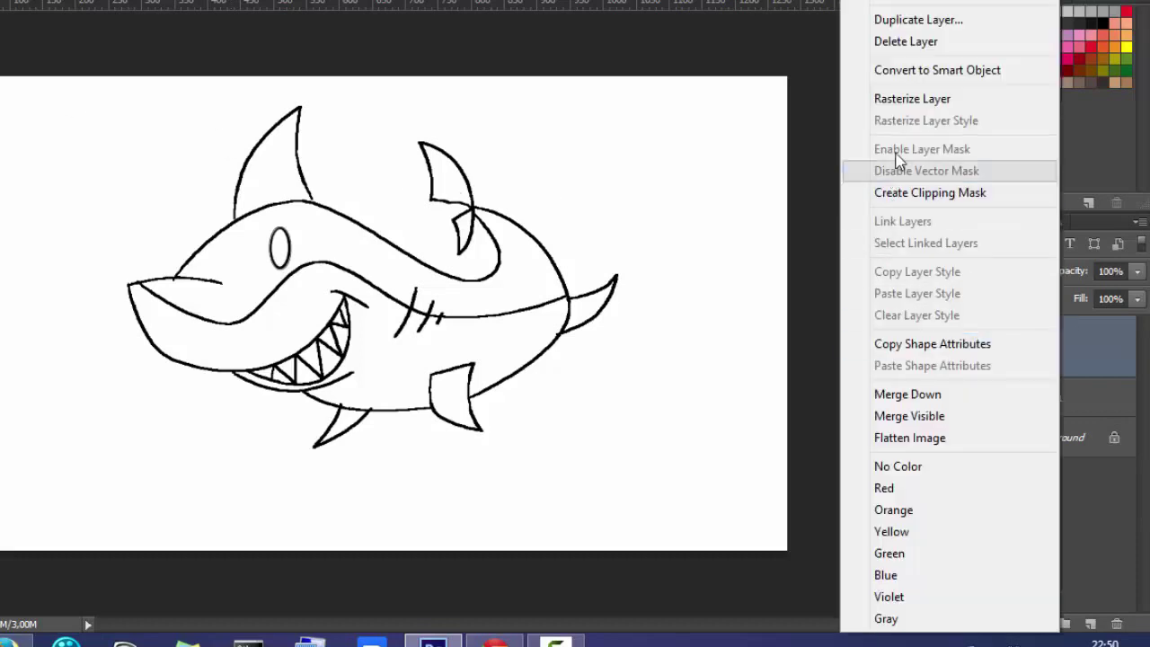
{"action": "left_click", "coordinate": [901, 99]}
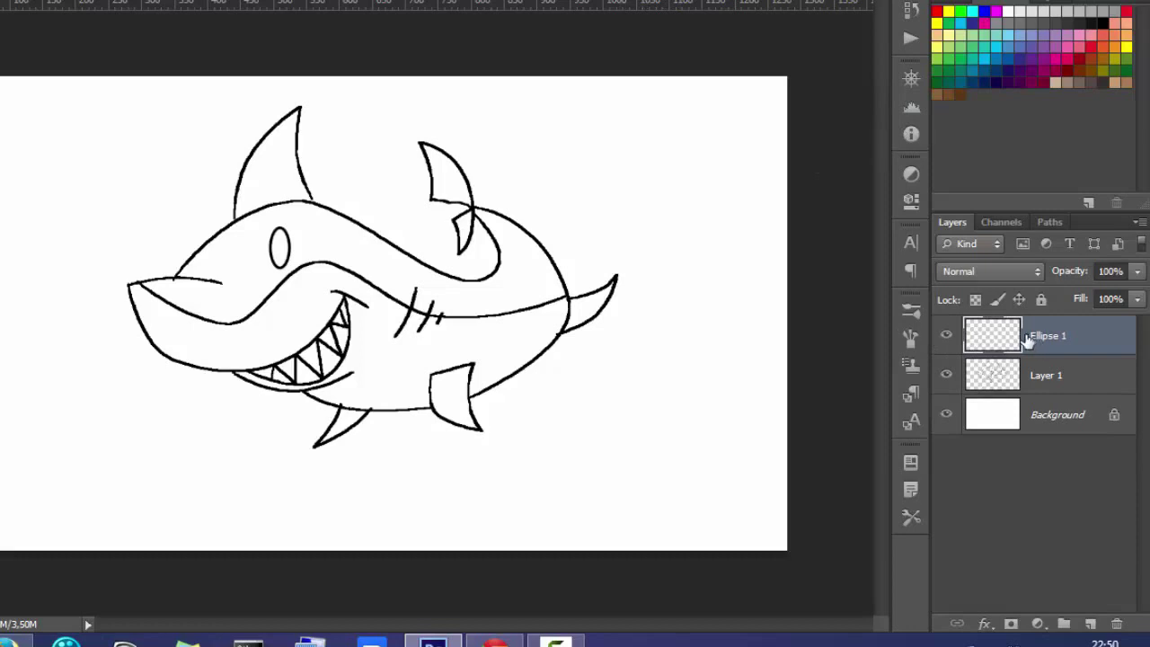
{"action": "key", "text": "ctrl+t"}
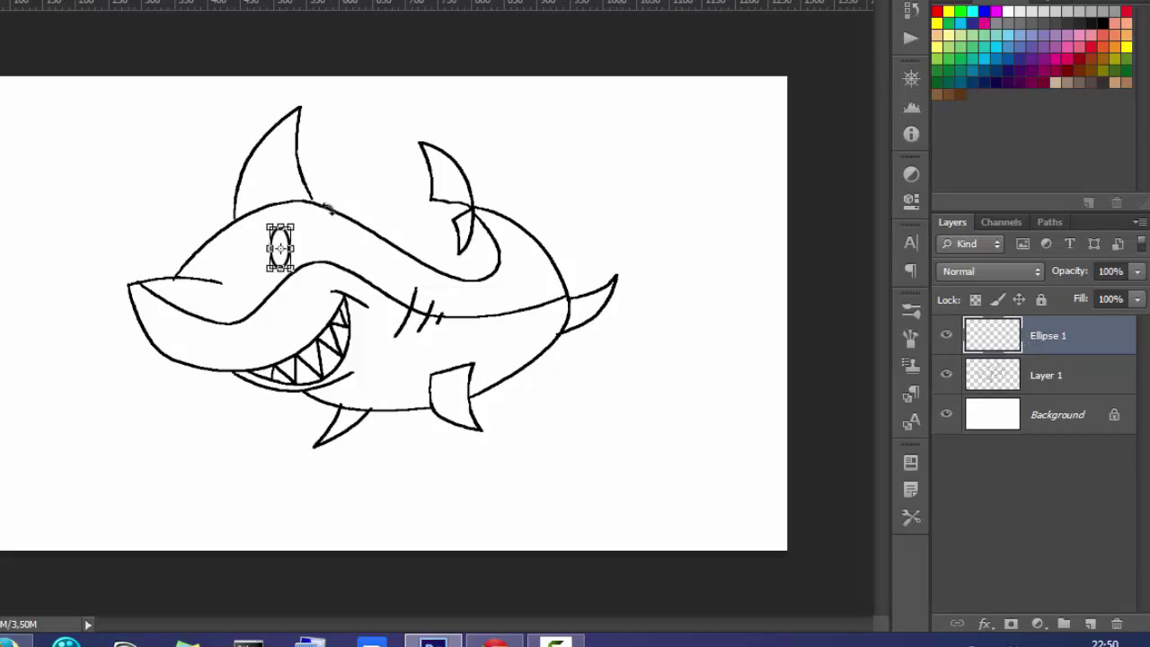
{"action": "left_click_drag", "start_coordinate": [328, 208], "coordinate": [332, 215]}
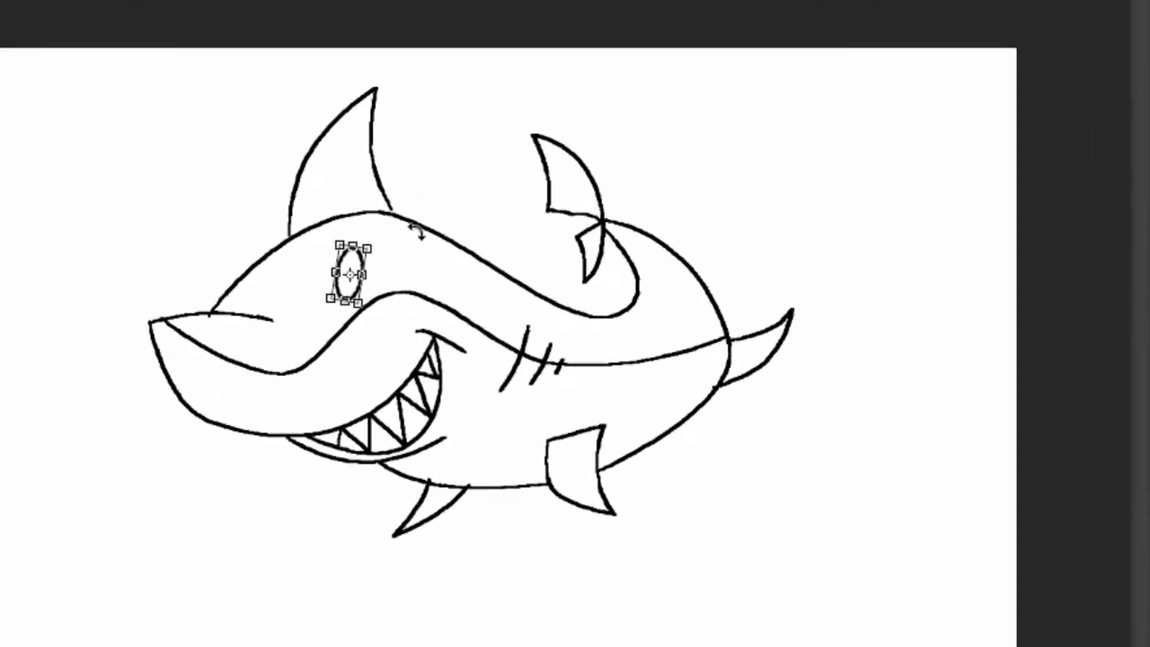
{"action": "left_click_drag", "start_coordinate": [463, 262], "coordinate": [472, 268]}
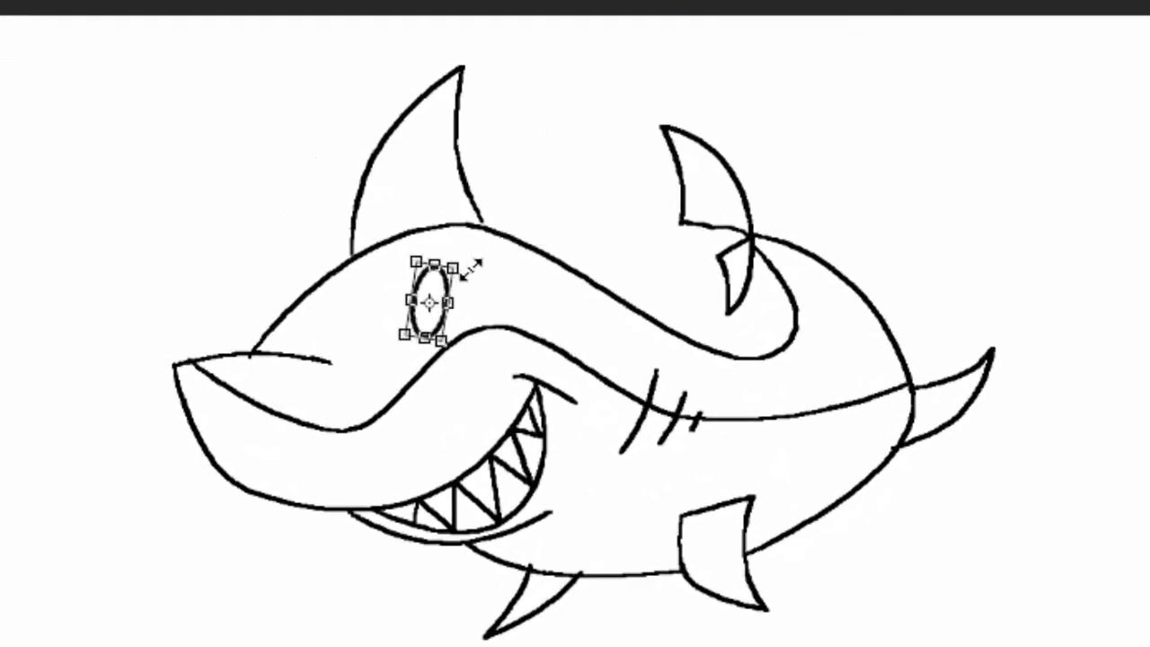
{"action": "key", "text": "v"}
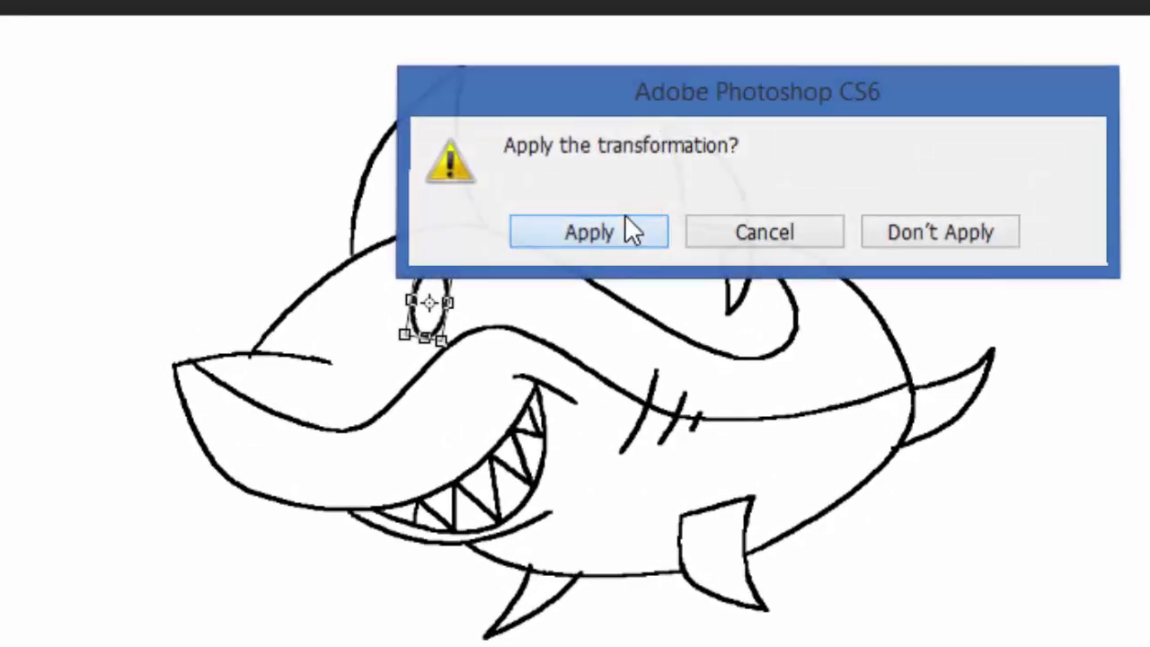
{"action": "left_click", "coordinate": [626, 216]}
- Nudge the eye left and down and tilt it about 15 degrees
{"action": "key", "text": "Left"}
{"action": "key", "text": "Left"}
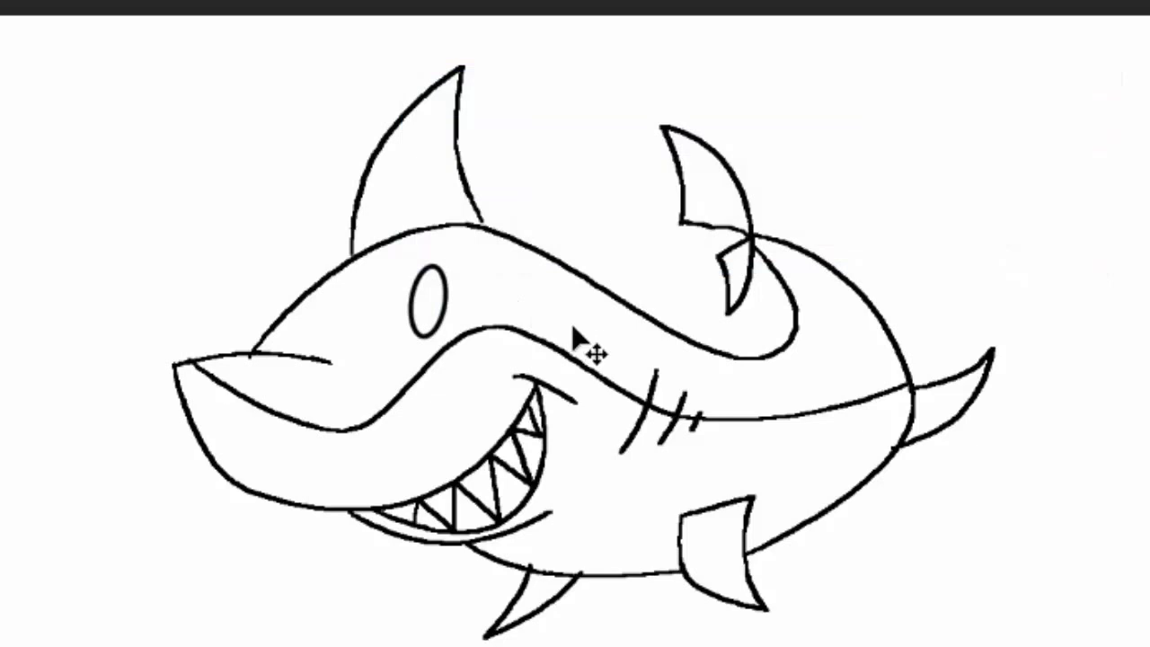
{"action": "key", "text": "Left"}
{"action": "key", "text": "Left"}
{"action": "key", "text": "Left"}
{"action": "key", "text": "Down"}
{"action": "key", "text": "Down"}
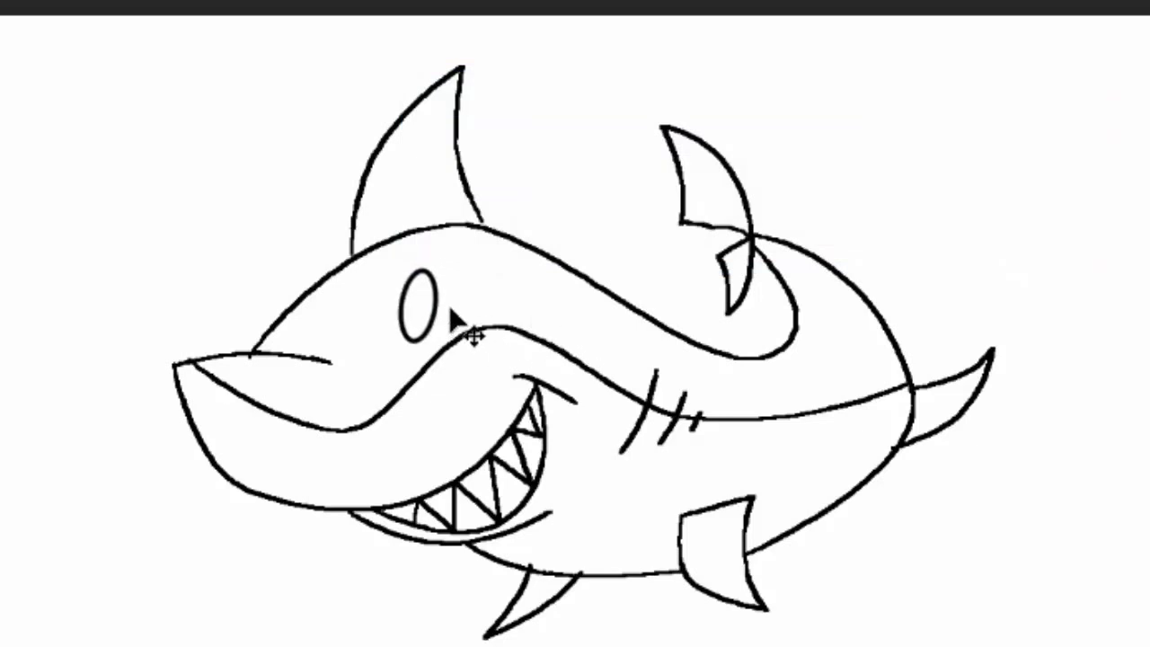
{"action": "key", "text": "ctrl+t"}
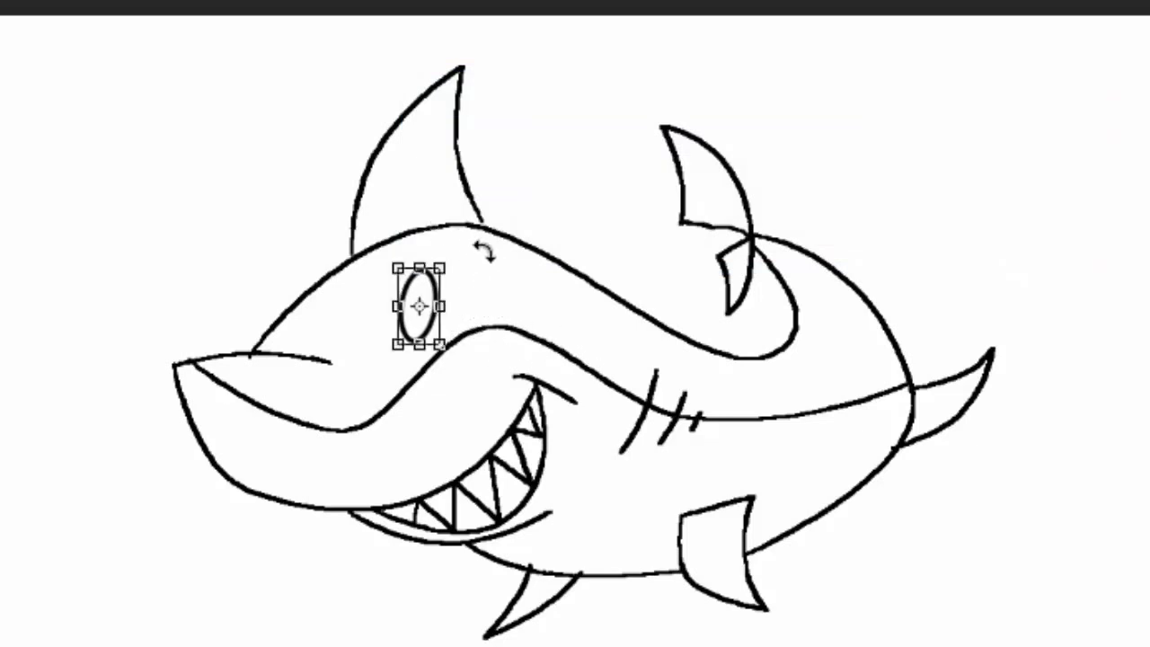
{"action": "left_click_drag", "start_coordinate": [484, 252], "coordinate": [487, 260]}
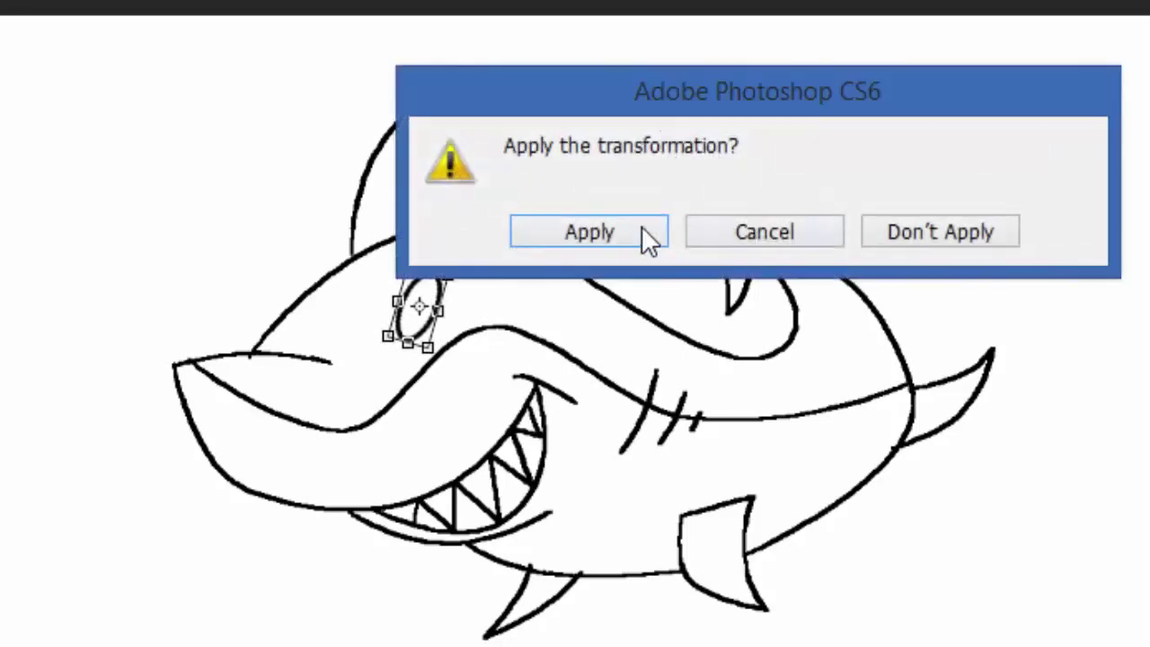
{"action": "left_click", "coordinate": [641, 225]}
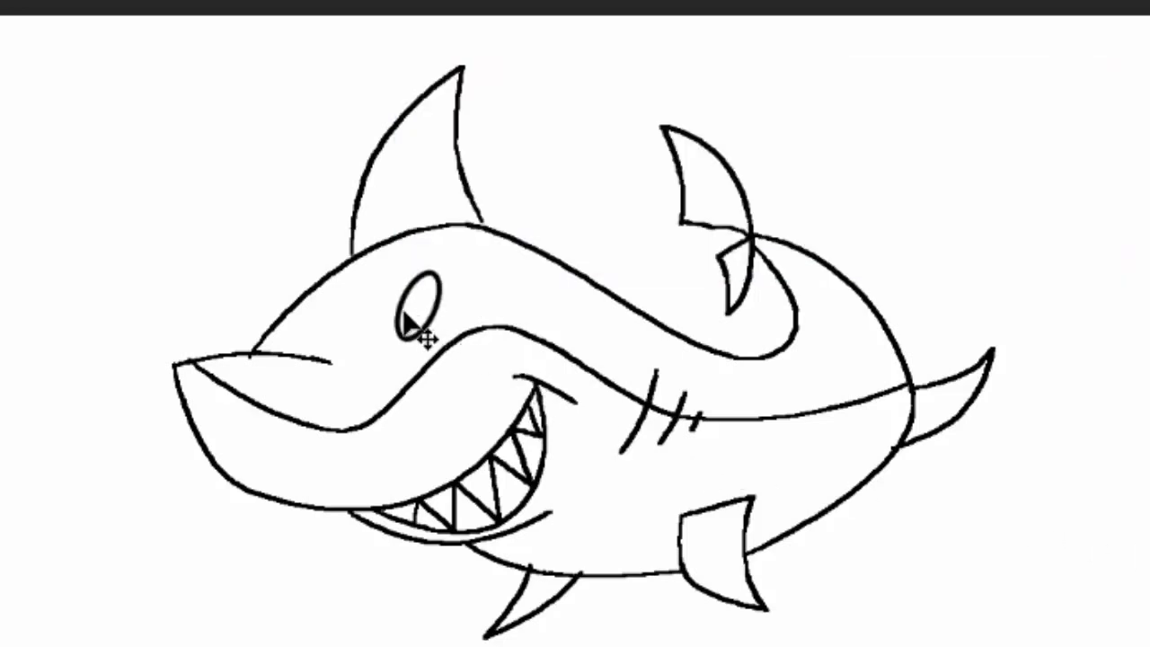
- Copy the eye to the left and shrink the copy into a smaller left eye
{"action": "left_click_drag", "start_coordinate": [423, 333], "coordinate": [336, 314]}
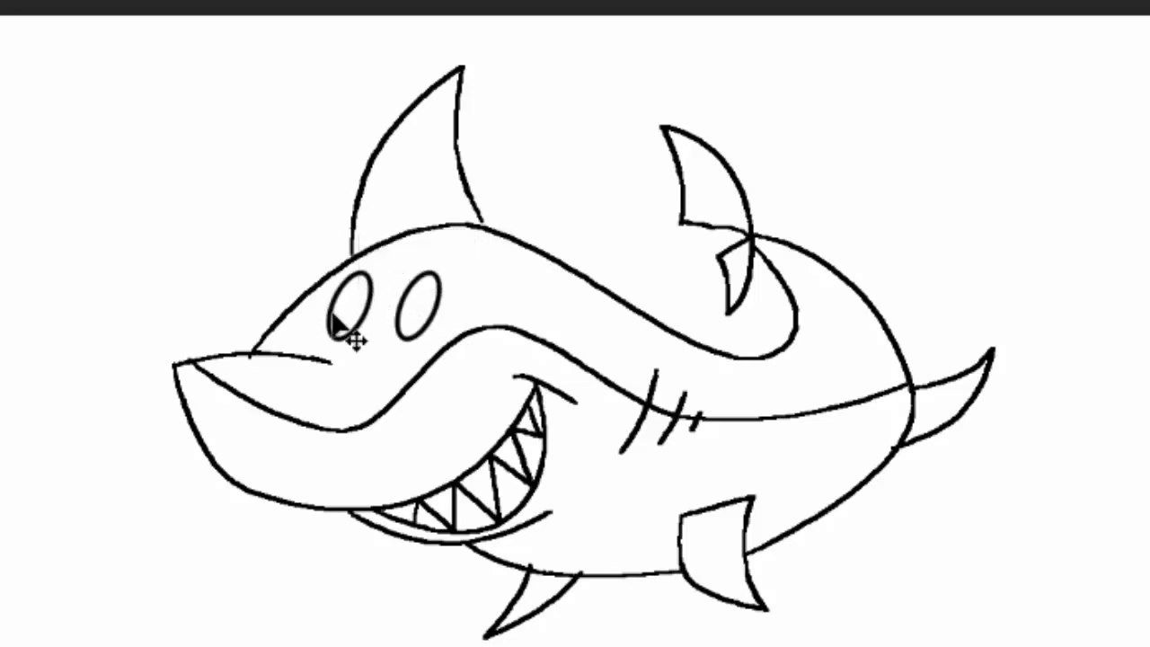
{"action": "key", "text": "ctrl+t"}
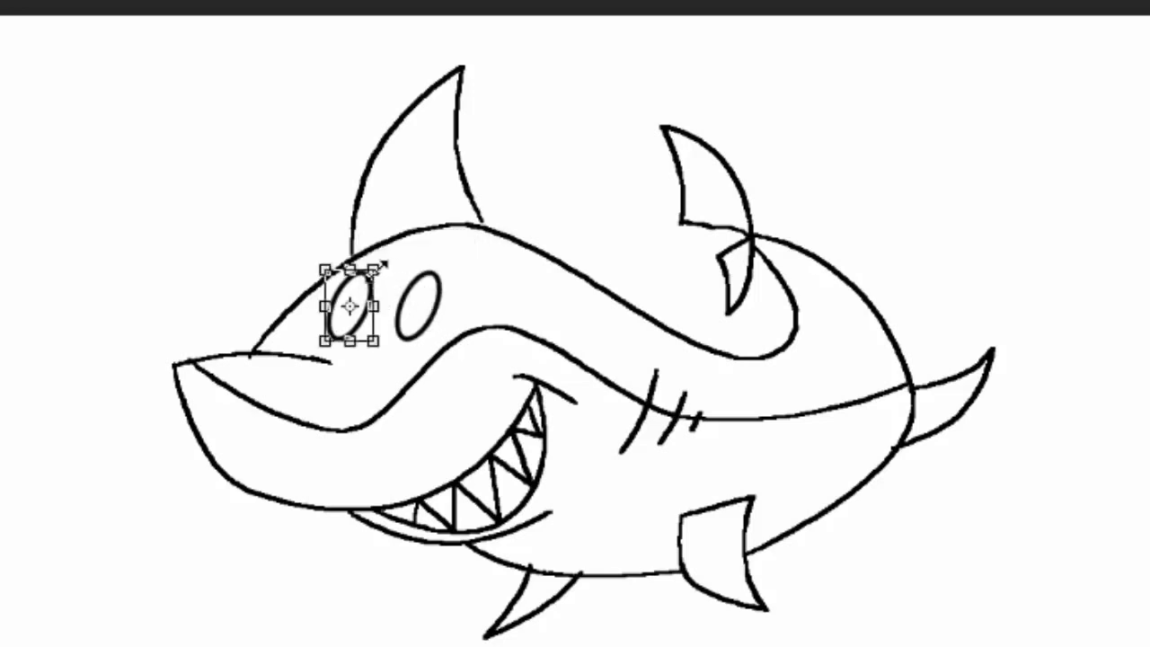
{"action": "left_click_drag", "start_coordinate": [374, 268], "coordinate": [367, 277]}
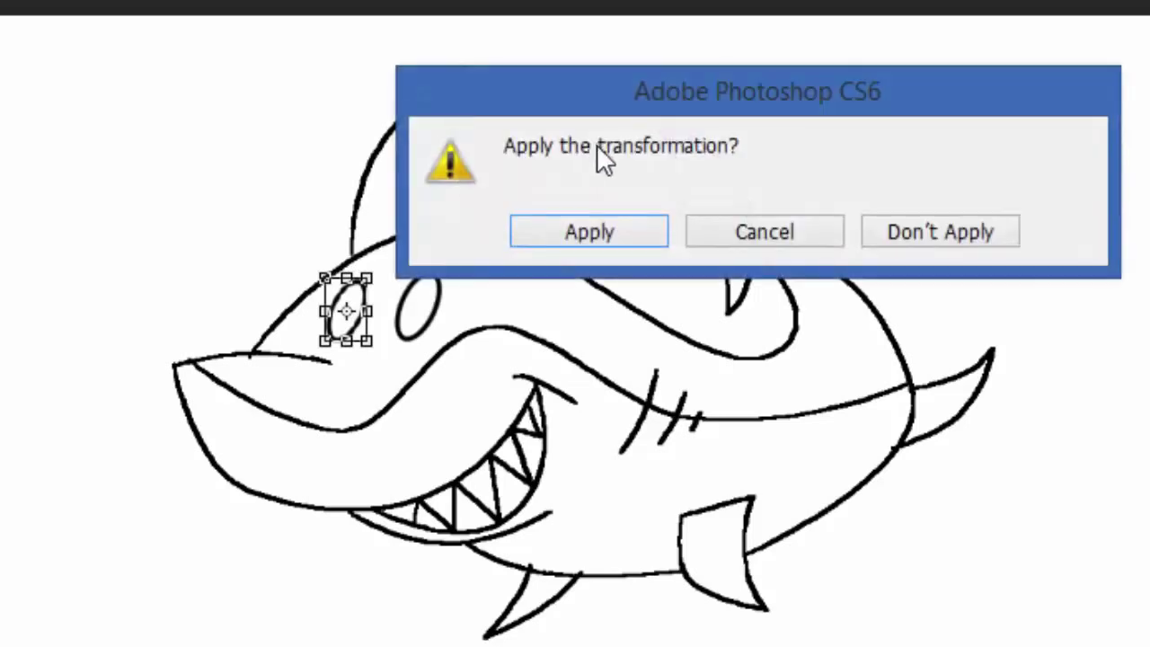
{"action": "left_click", "coordinate": [585, 231]}
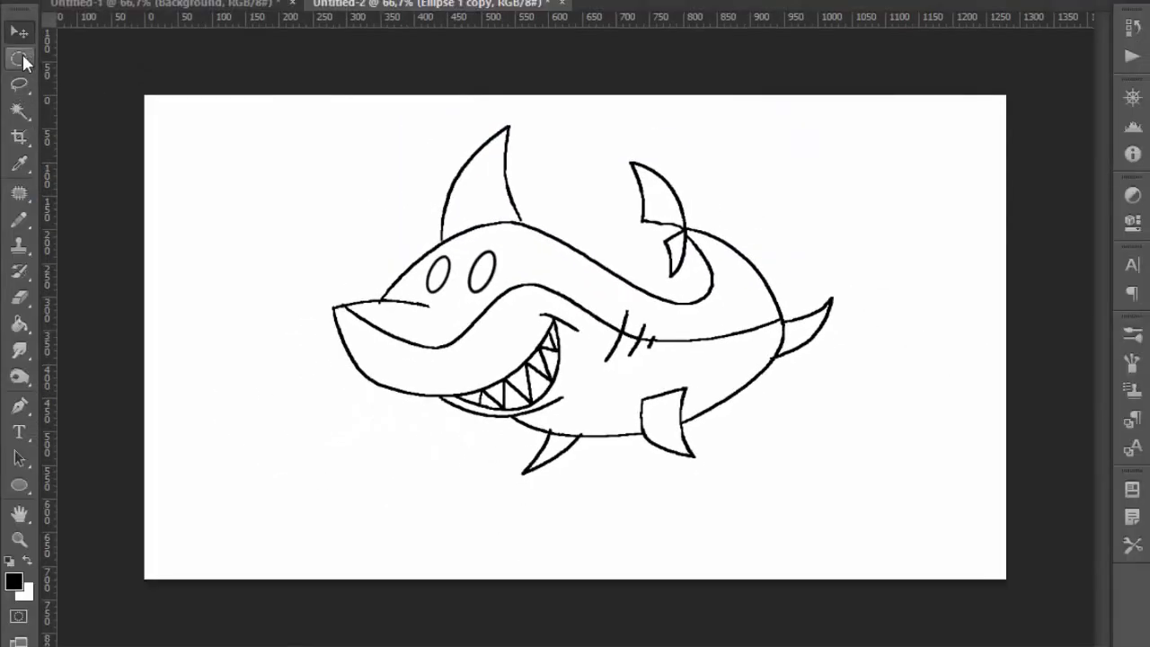
- On a new layer, fill an oval selection inside the right eye with black as the pupil
{"action": "right_click", "coordinate": [22, 55]}
{"action": "left_click", "coordinate": [87, 79]}
{"action": "key", "text": "ctrl+shift+alt+n"}
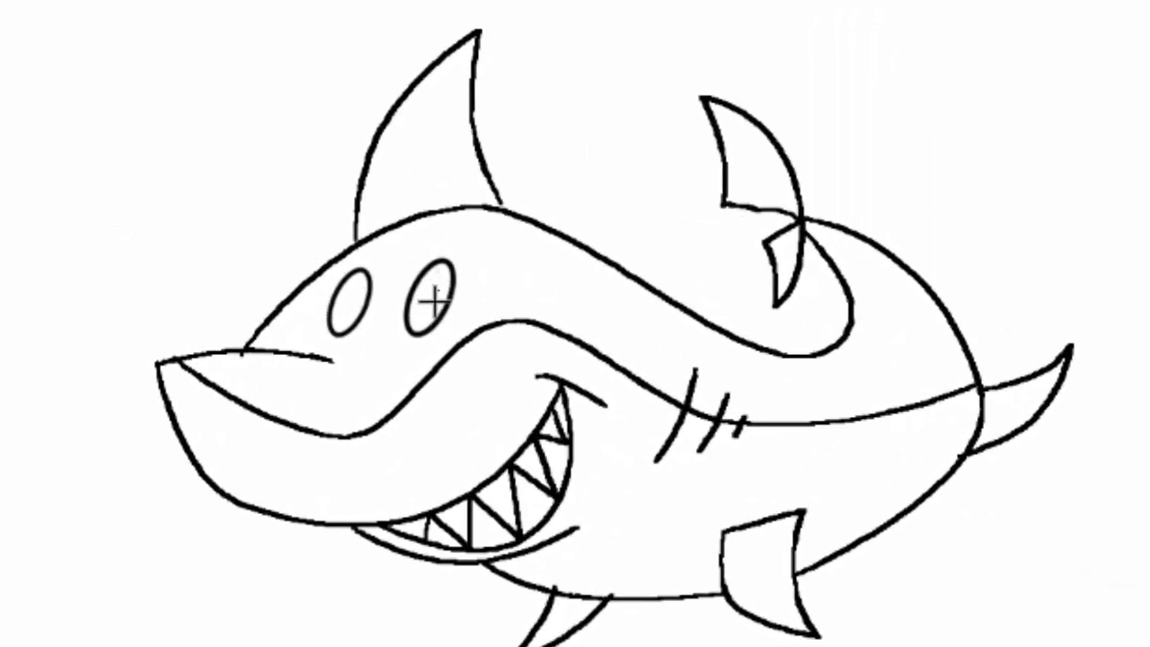
{"action": "left_click_drag", "start_coordinate": [485, 264], "coordinate": [481, 281]}
{"action": "mouse_move", "coordinate": [427, 317]}
{"action": "left_mouse_down"}
{"action": "mouse_move", "coordinate": [419, 329]}
{"action": "mouse_move", "coordinate": [422, 314]}
{"action": "left_mouse_up"}
{"action": "right_click", "coordinate": [426, 302]}
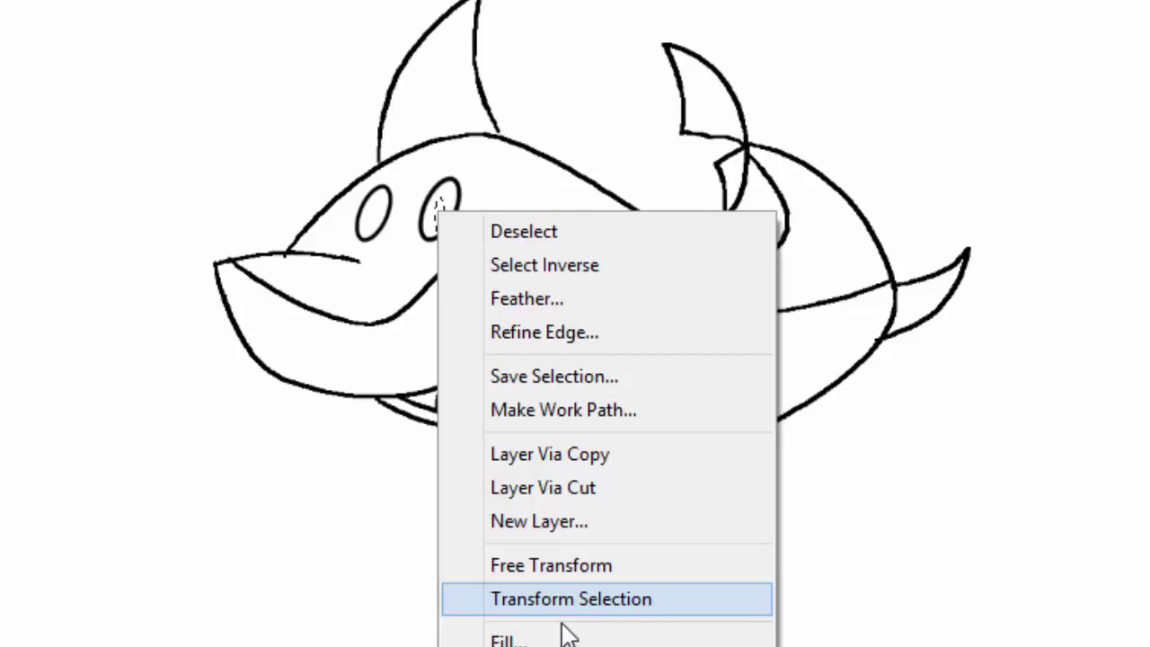
{"action": "left_click", "coordinate": [569, 638]}
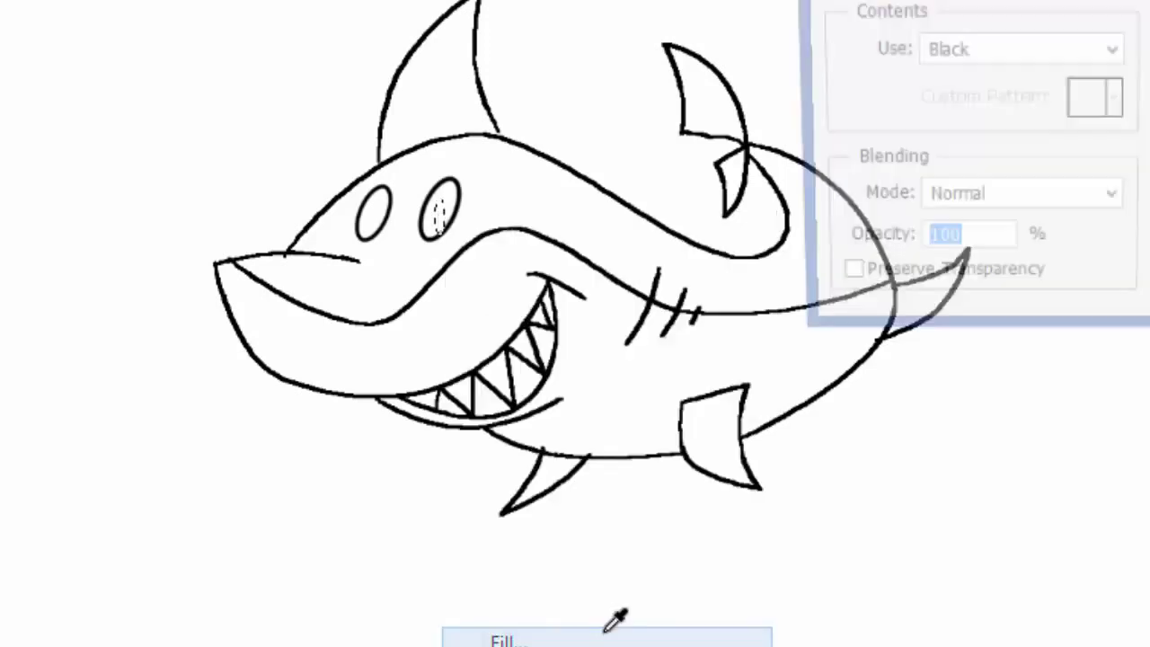
{"action": "key", "text": "Return"}
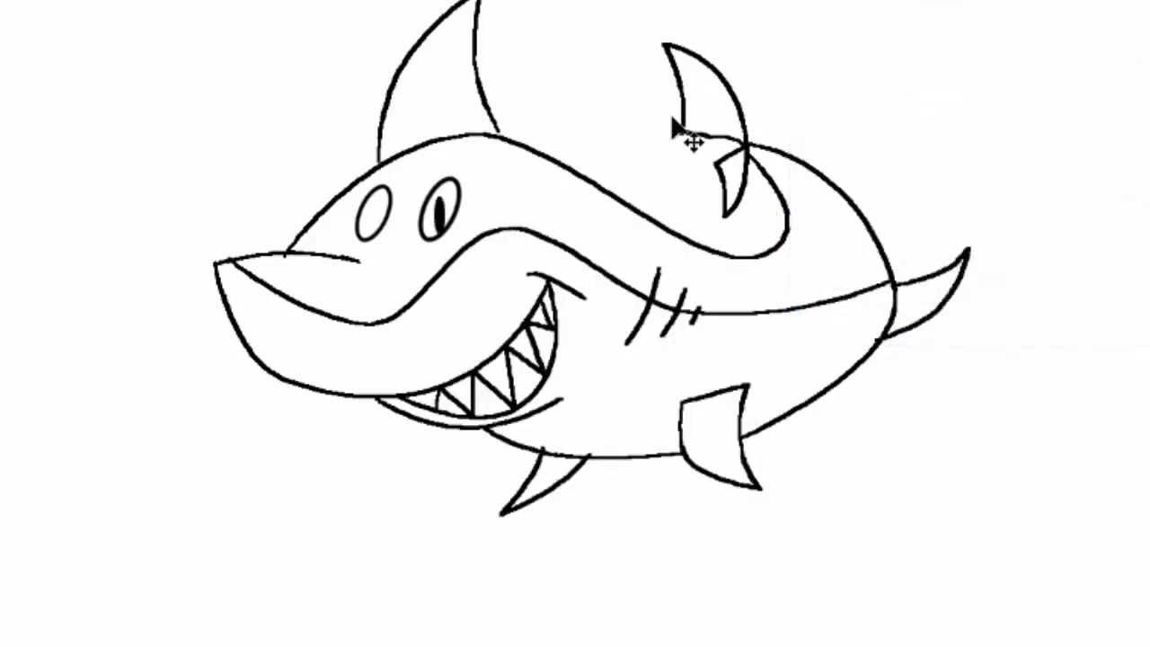
{"action": "key", "text": "ctrl+d"}
{"action": "key", "text": "ctrl+t"}
- Widen, tilt and move the pupil toward the eye's lower right, then duplicate its layer
{"action": "scroll", "coordinate": [447, 240], "scroll_direction": "up", "scroll_amount": 4}
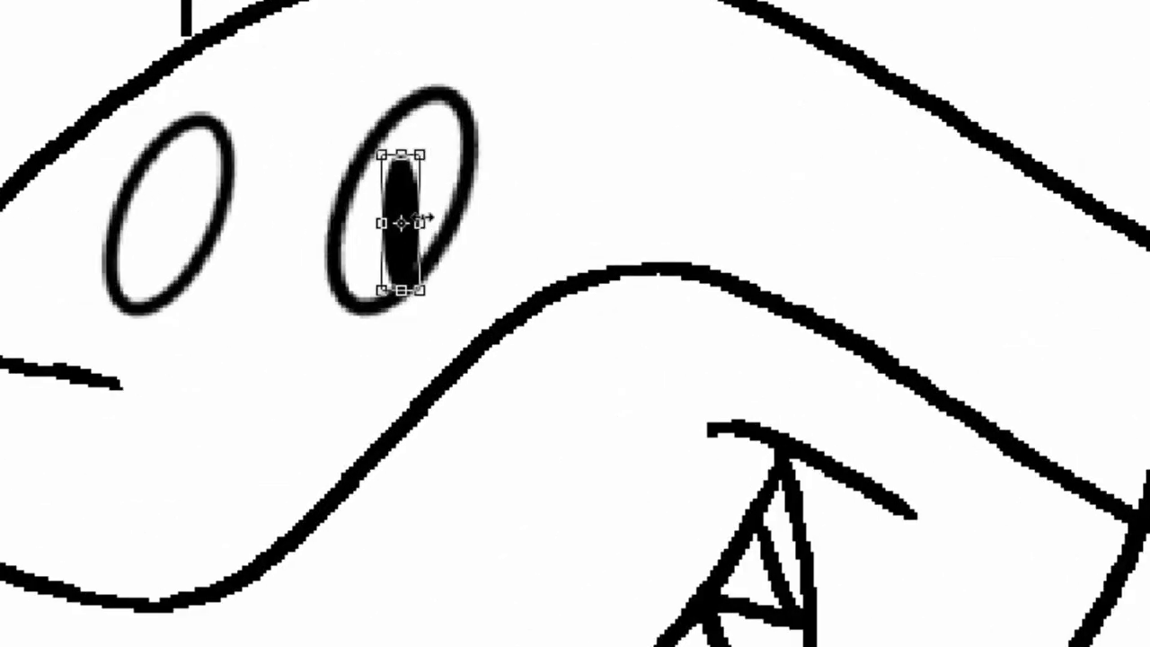
{"action": "left_click_drag", "start_coordinate": [429, 219], "coordinate": [441, 204]}
{"action": "left_click_drag", "start_coordinate": [488, 136], "coordinate": [508, 164]}
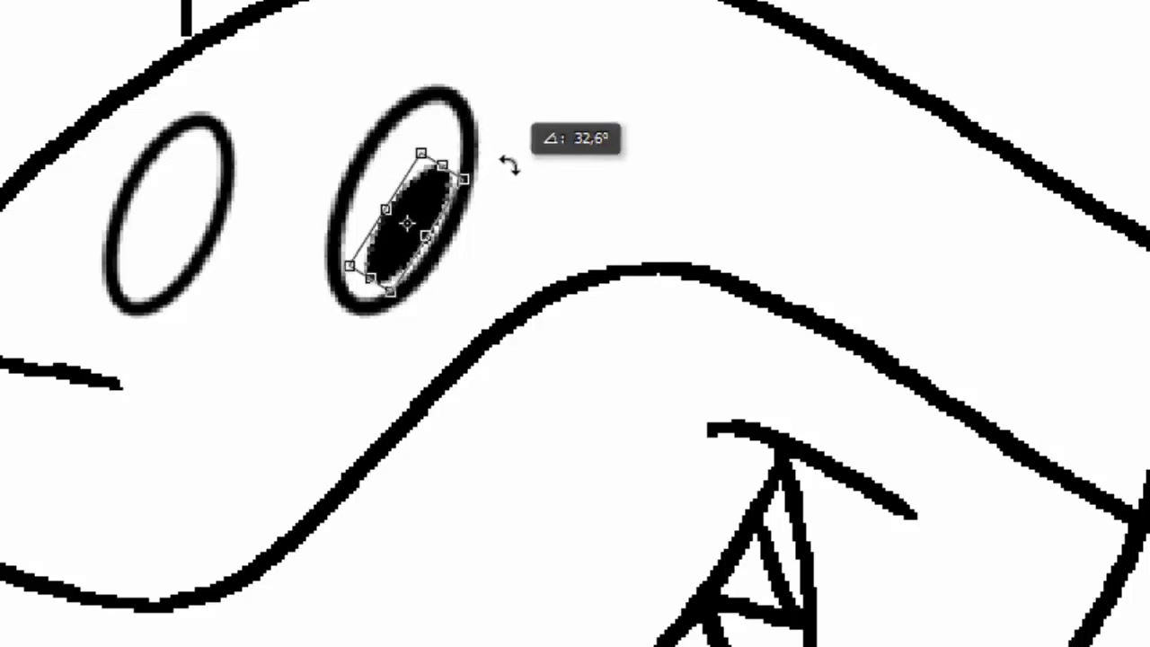
{"action": "left_click_drag", "start_coordinate": [432, 189], "coordinate": [437, 199]}
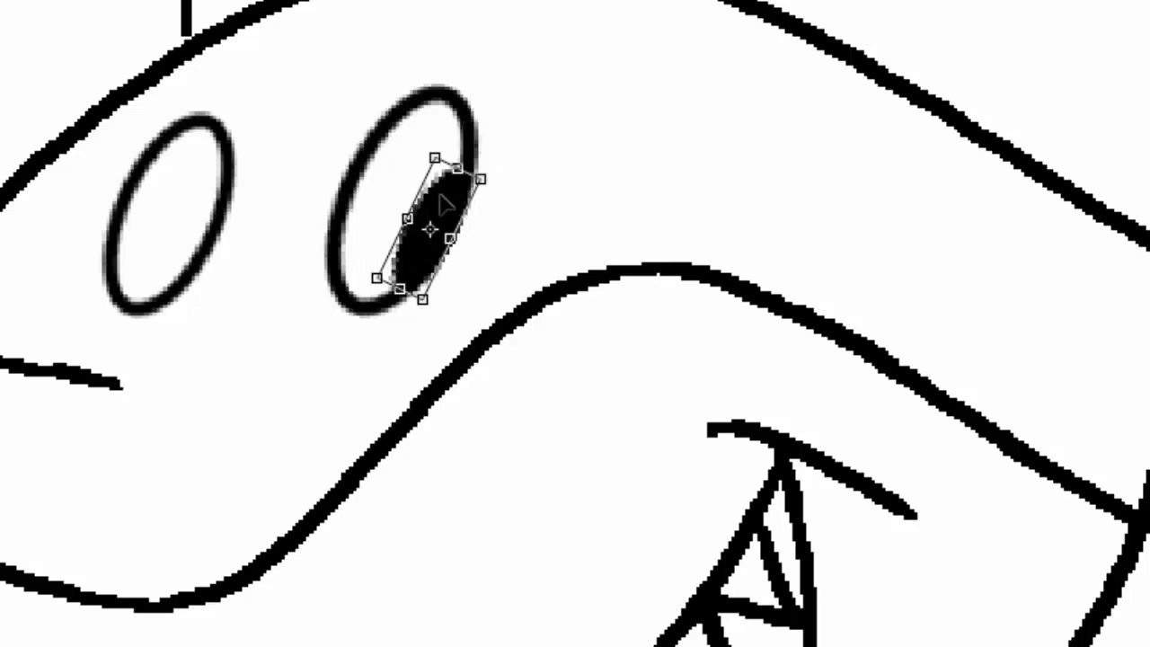
{"action": "key", "text": "v"}
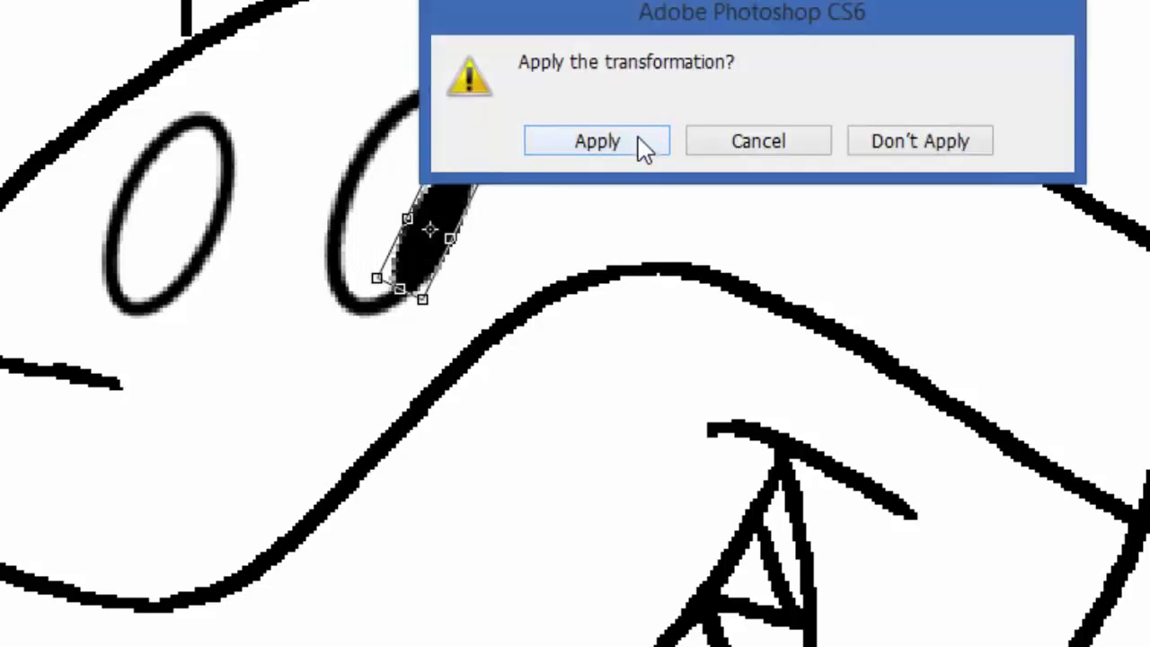
{"action": "left_click", "coordinate": [640, 141]}
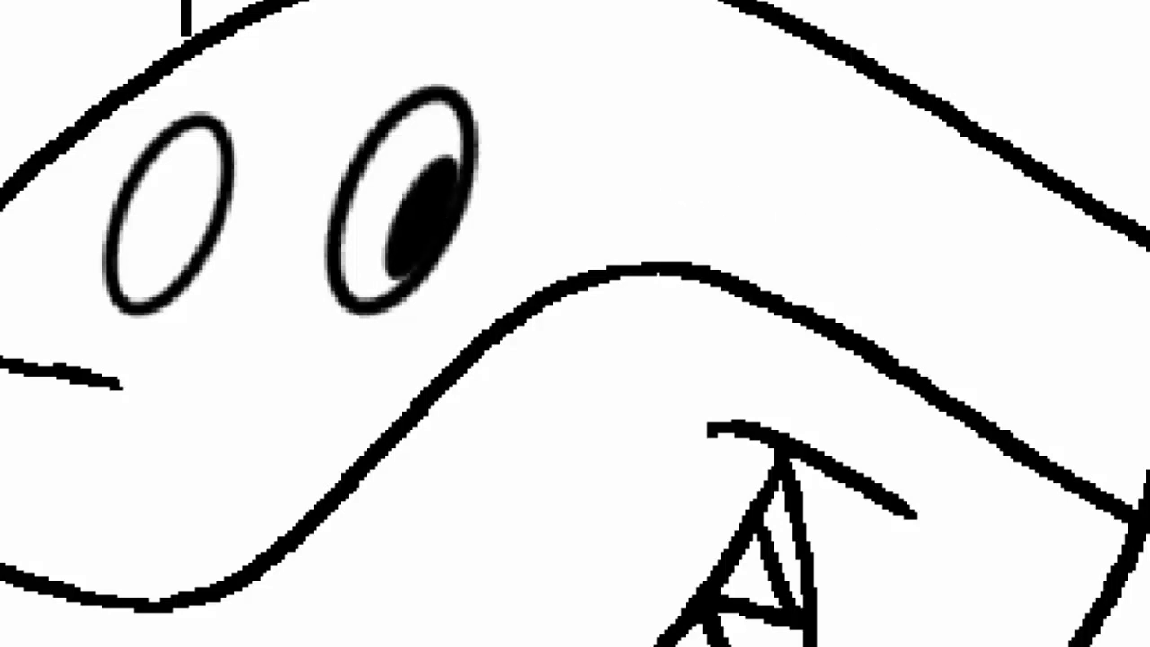
{"action": "key", "text": "ctrl+j"}
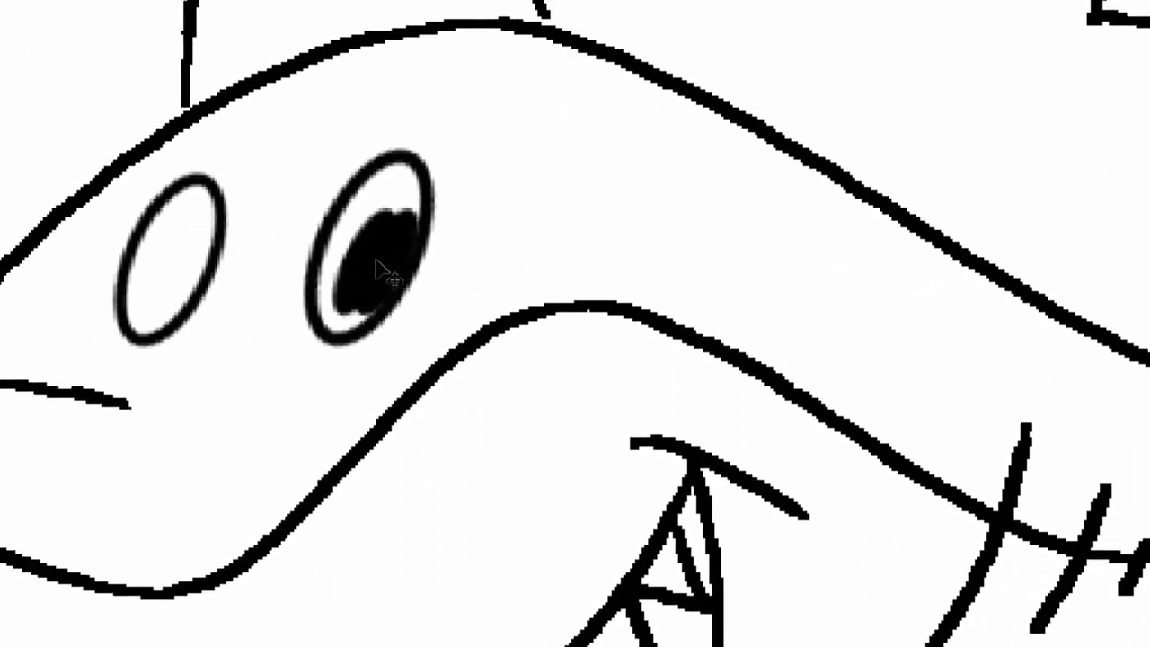
- Move the copied pupil into the left eye, shrink it to fit, and zoom to show the whole shark
{"action": "left_click_drag", "start_coordinate": [380, 257], "coordinate": [337, 279]}
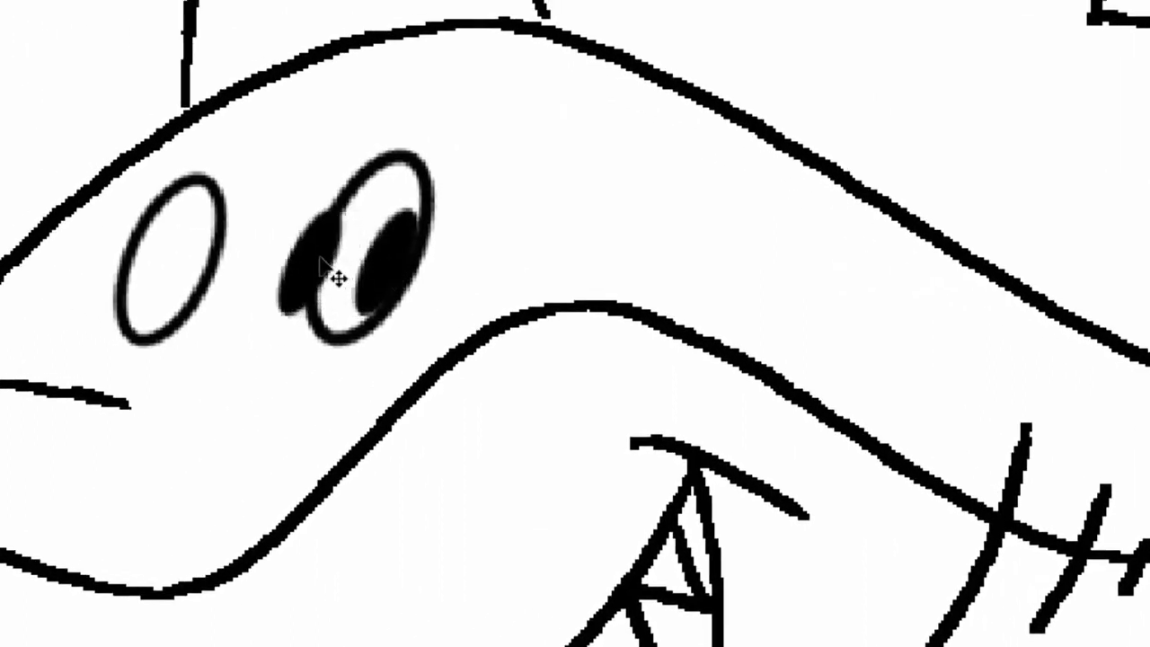
{"action": "key", "text": "Left"}
{"action": "key", "text": "Left"}
{"action": "key", "text": "Left"}
{"action": "key", "text": "Left"}
{"action": "key", "text": "Left"}
{"action": "key", "text": "Left"}
{"action": "key", "text": "Left"}
{"action": "key", "text": "Left"}
{"action": "key", "text": "Left"}
{"action": "key", "text": "Left"}
{"action": "key", "text": "Left"}
{"action": "key", "text": "Left"}
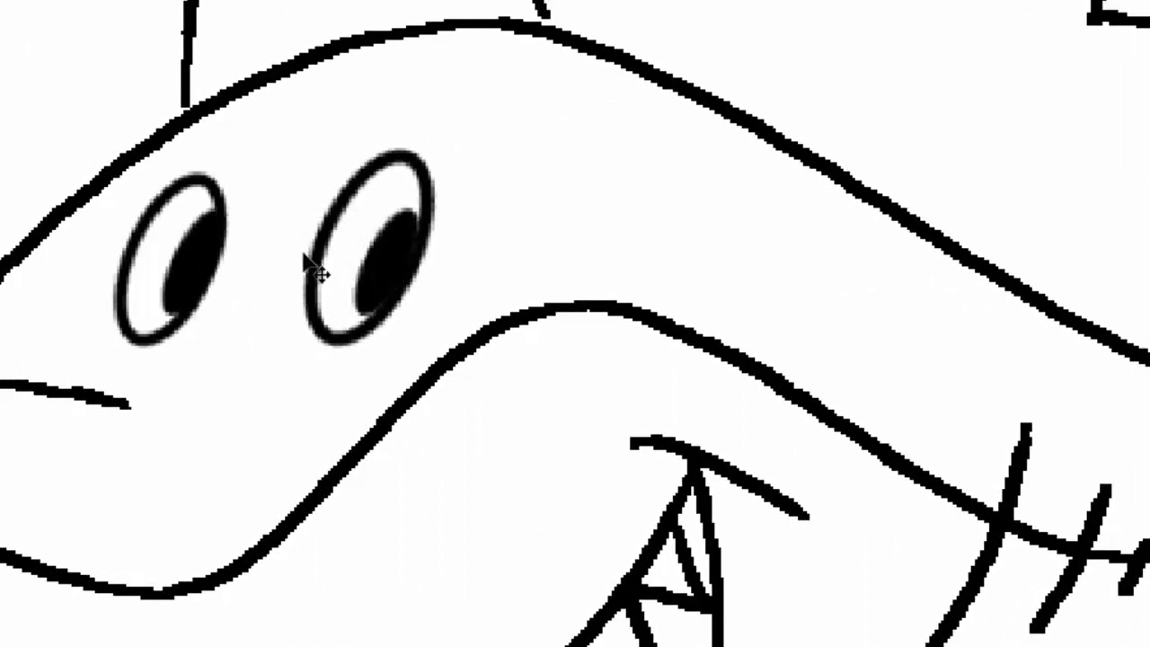
{"action": "key", "text": "Left"}
{"action": "key", "text": "Left"}
{"action": "key", "text": "Left"}
{"action": "key", "text": "ctrl+t"}
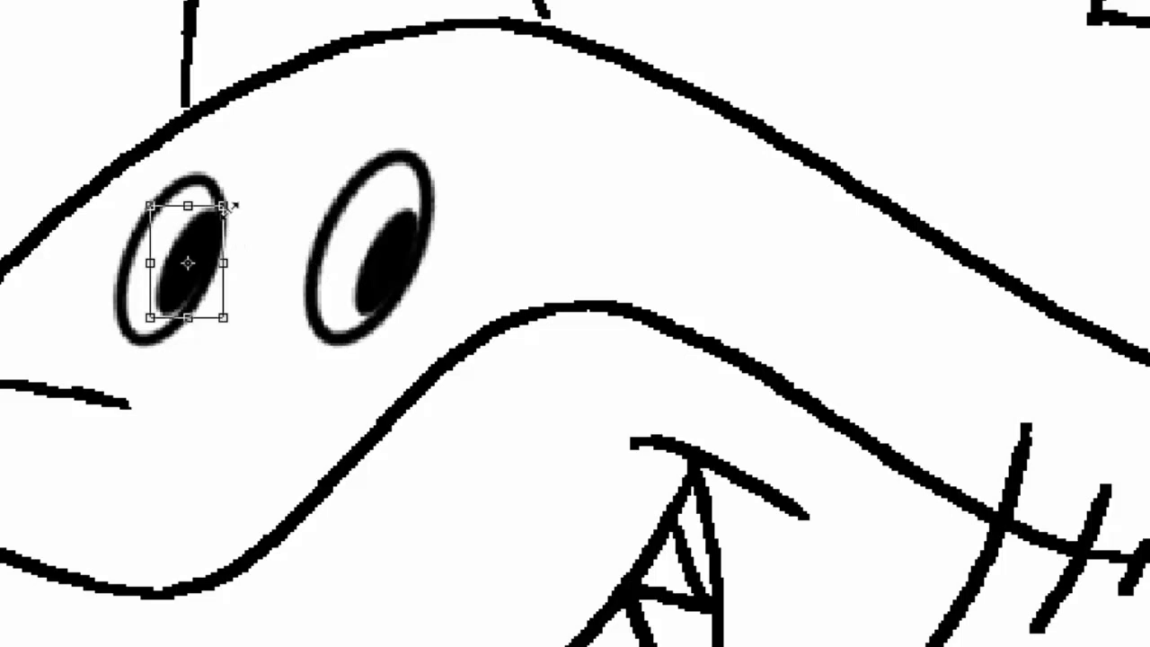
{"action": "left_click_drag", "start_coordinate": [221, 209], "coordinate": [213, 221]}
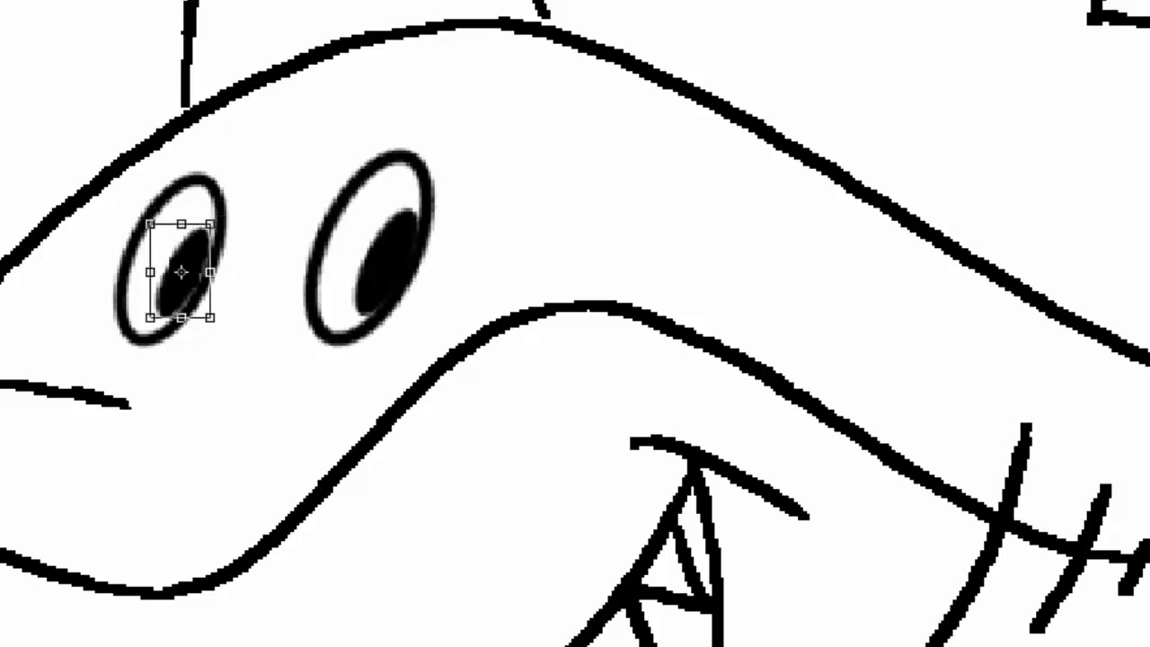
{"action": "key", "text": "v"}
{"action": "left_click", "coordinate": [512, 197]}
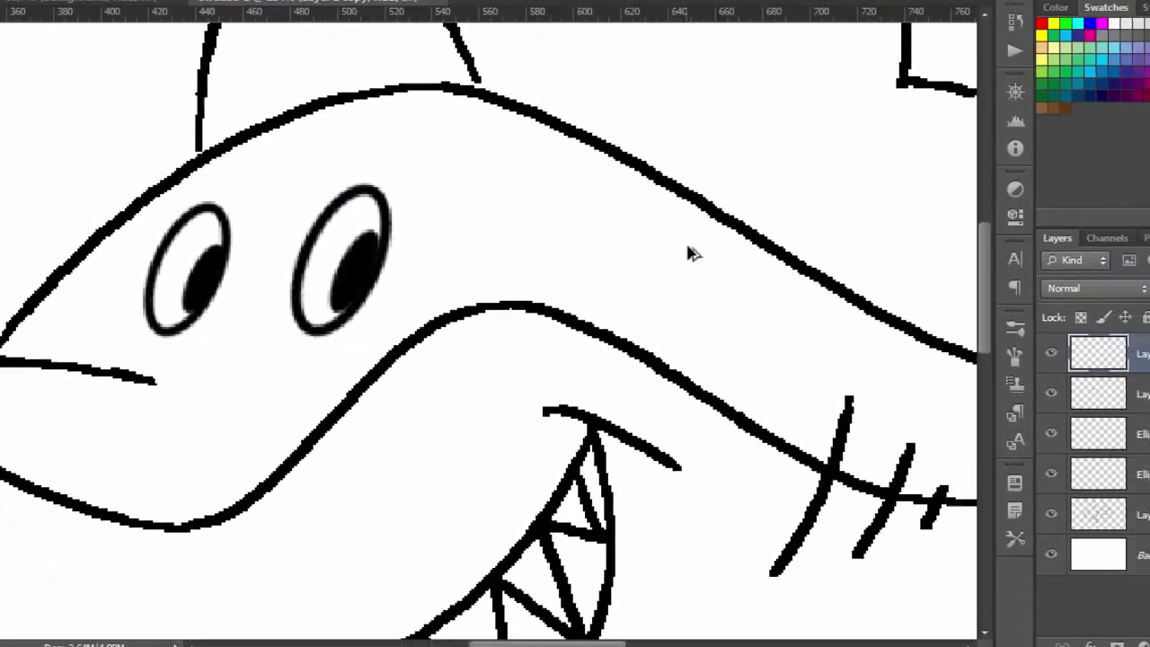
{"action": "key", "text": "ctrl+0"}
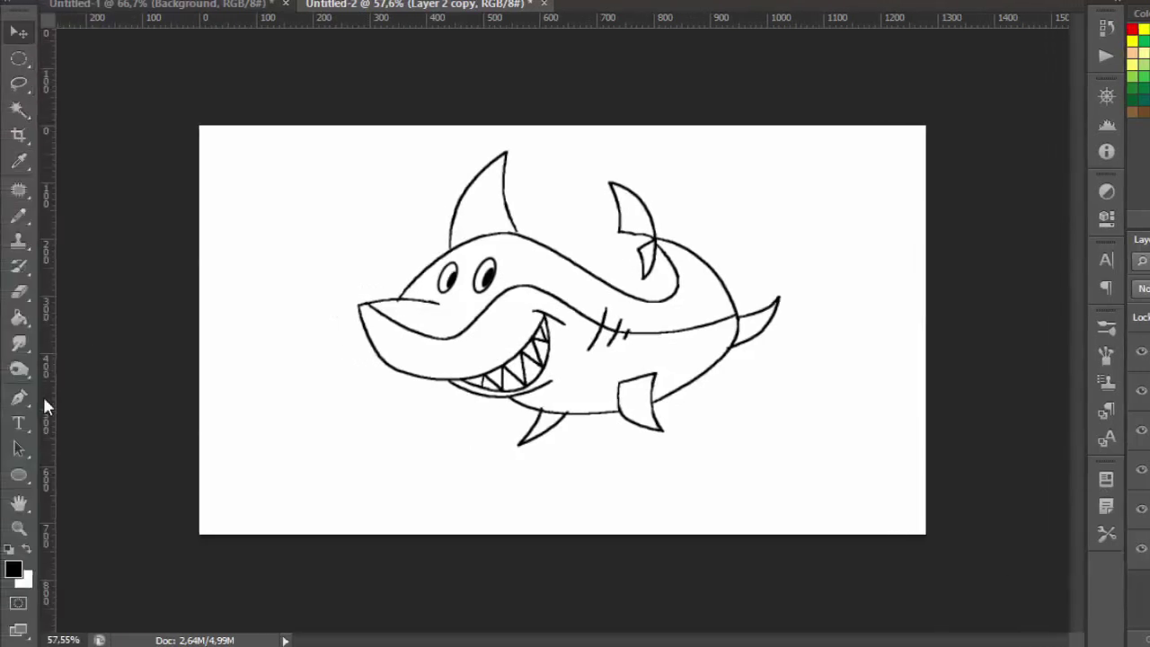
- Draw a small ellipse bubble by the snout, then medium and largest ellipses rising above it
{"action": "right_click", "coordinate": [18, 474]}
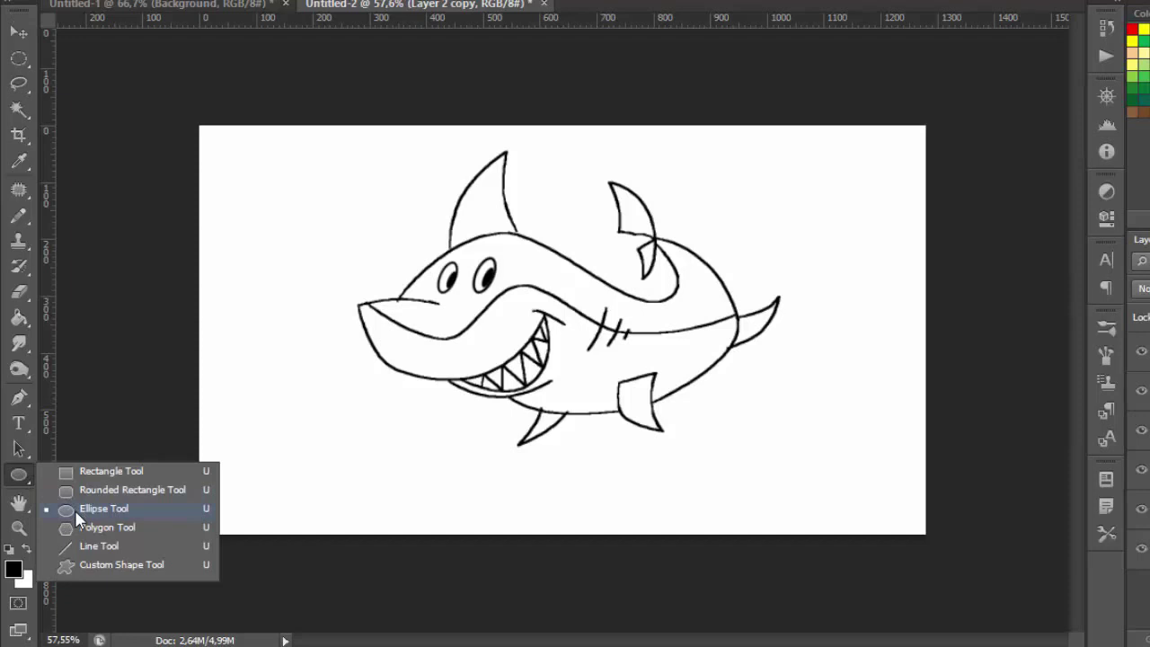
{"action": "left_click", "coordinate": [75, 509]}
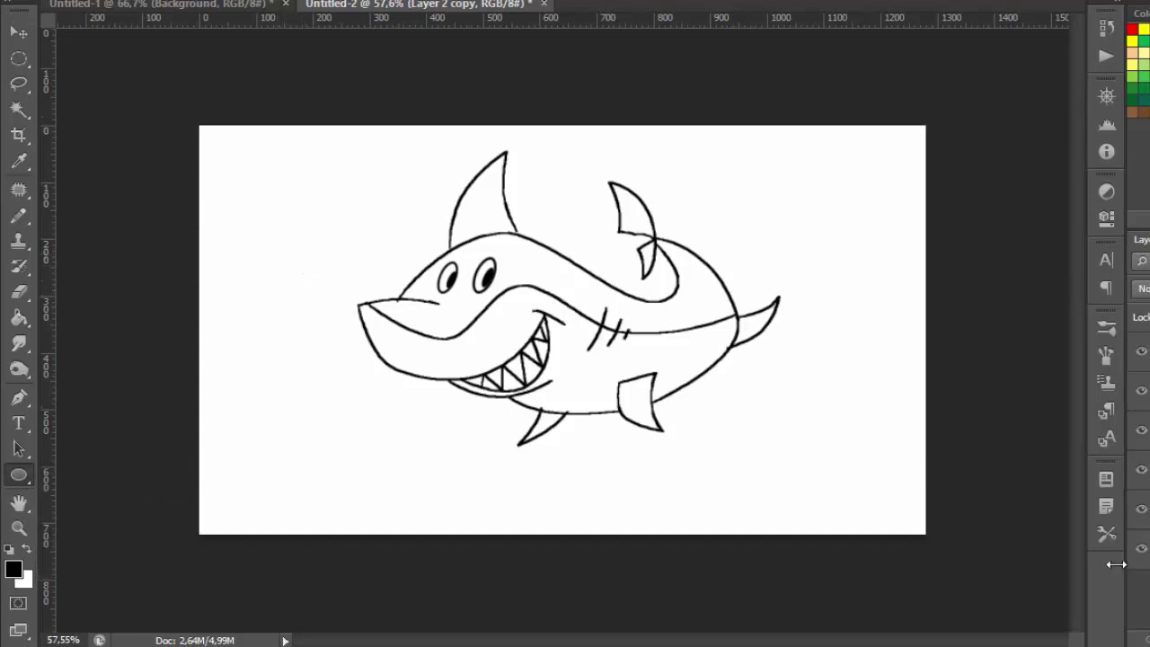
{"action": "left_click_drag", "start_coordinate": [291, 279], "coordinate": [303, 291]}
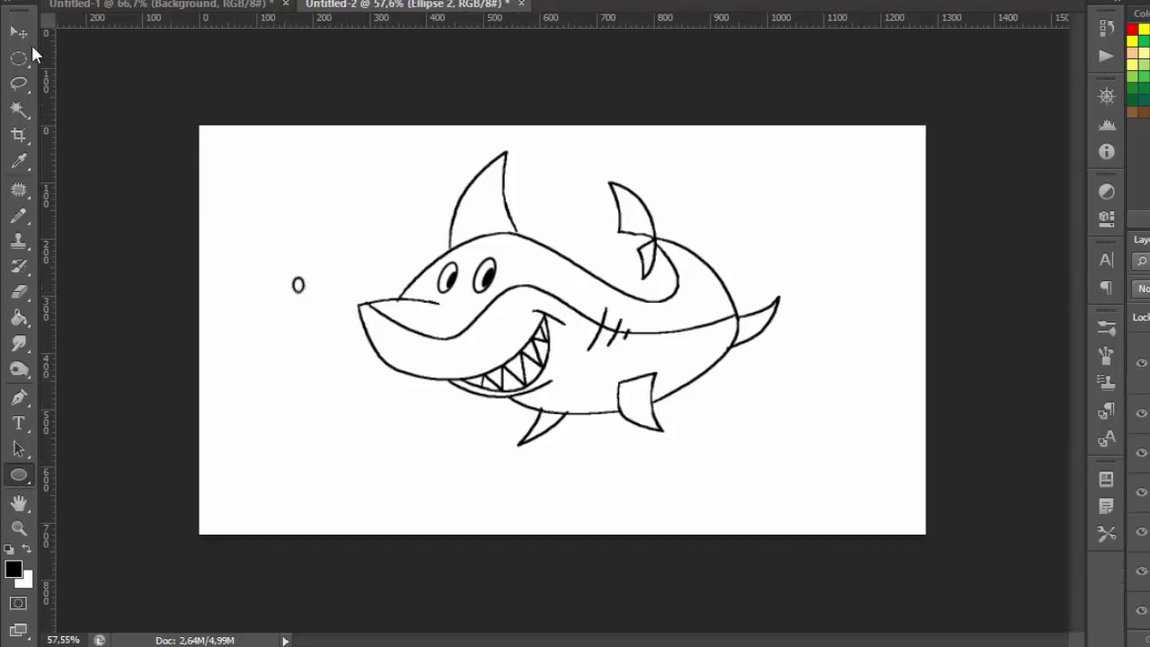
{"action": "left_click", "coordinate": [19, 32]}
{"action": "left_click_drag", "start_coordinate": [299, 285], "coordinate": [351, 278]}
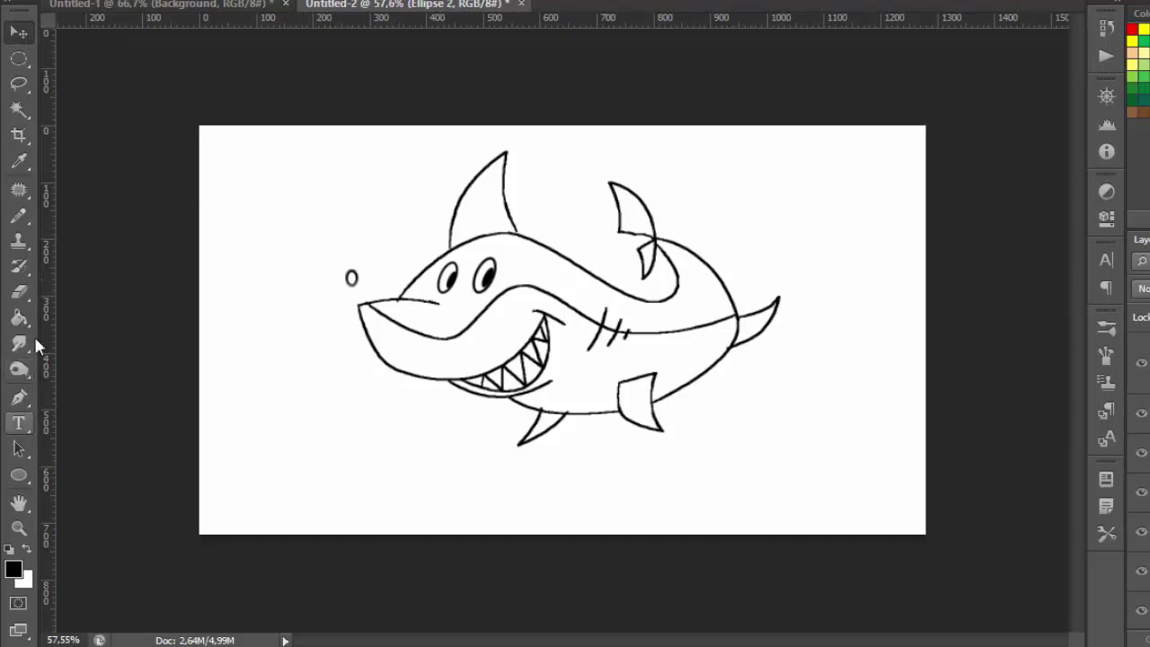
{"action": "left_click", "coordinate": [19, 474]}
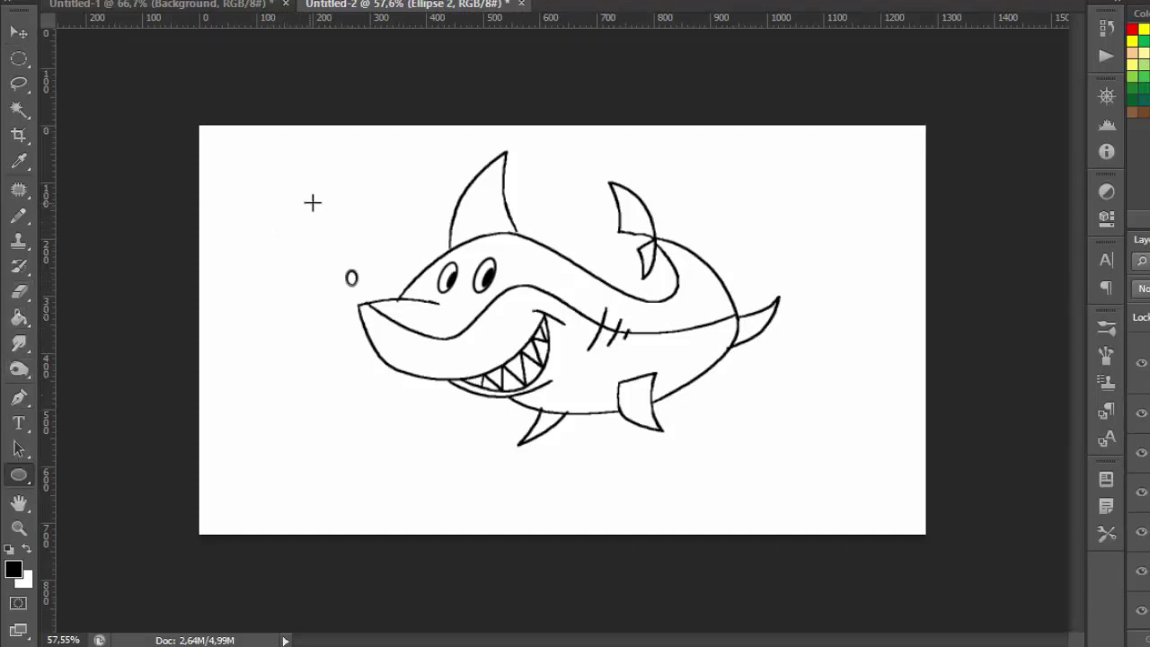
{"action": "left_click_drag", "start_coordinate": [325, 216], "coordinate": [353, 240]}
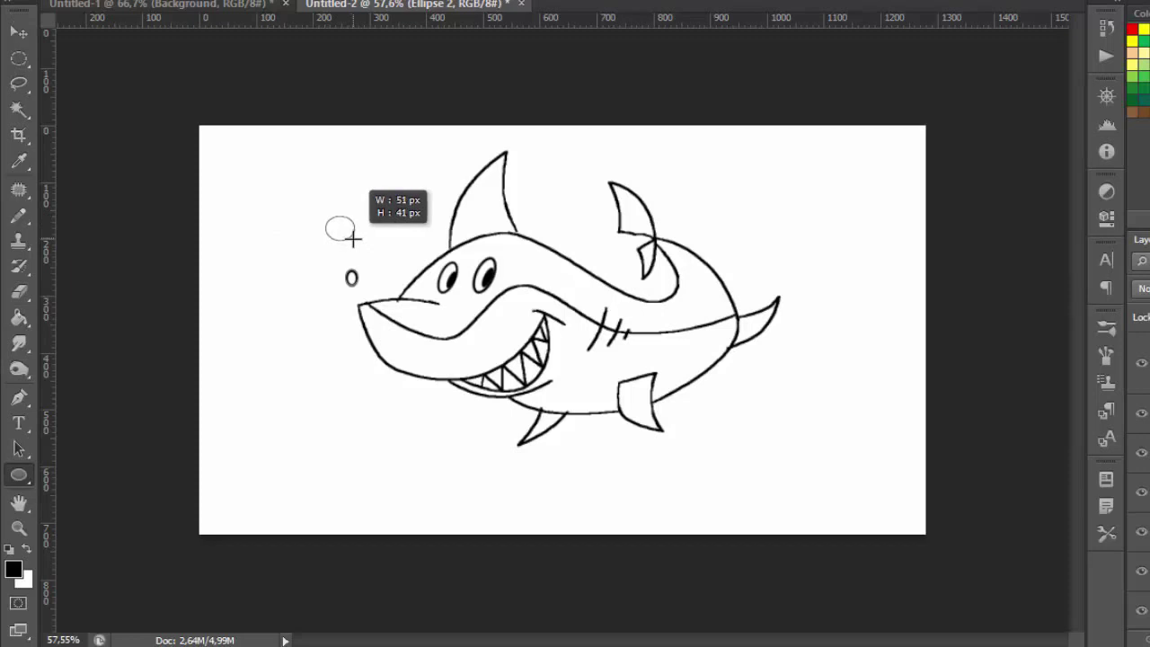
{"action": "left_click_drag", "start_coordinate": [311, 145], "coordinate": [356, 191]}
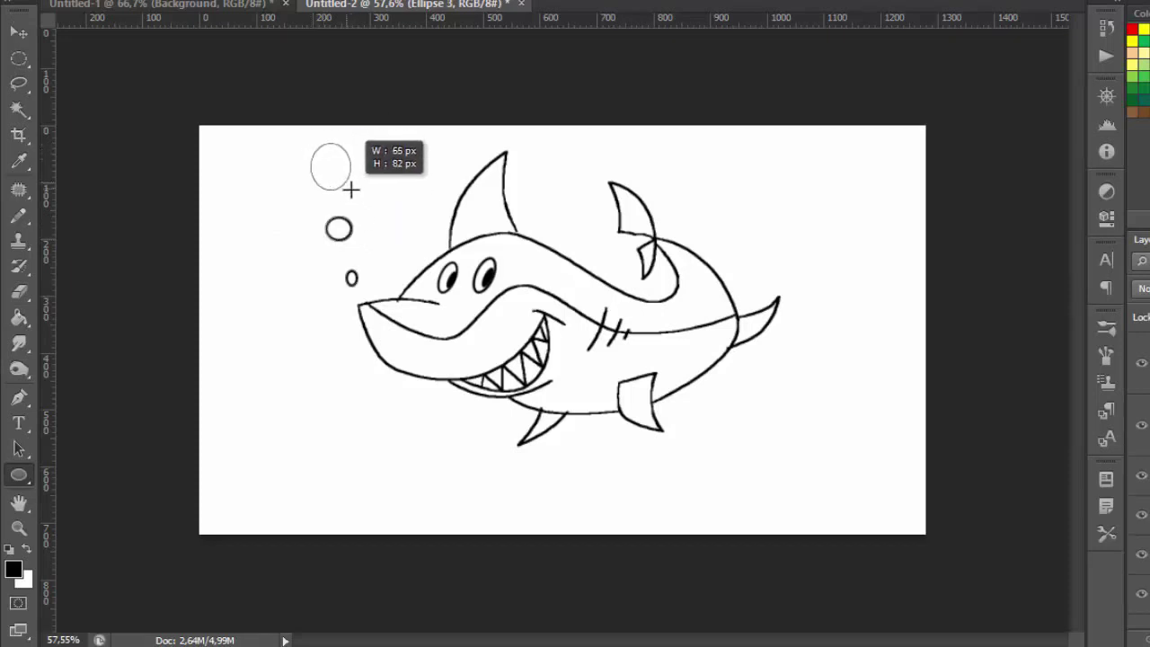
{"action": "left_click", "coordinate": [19, 32]}
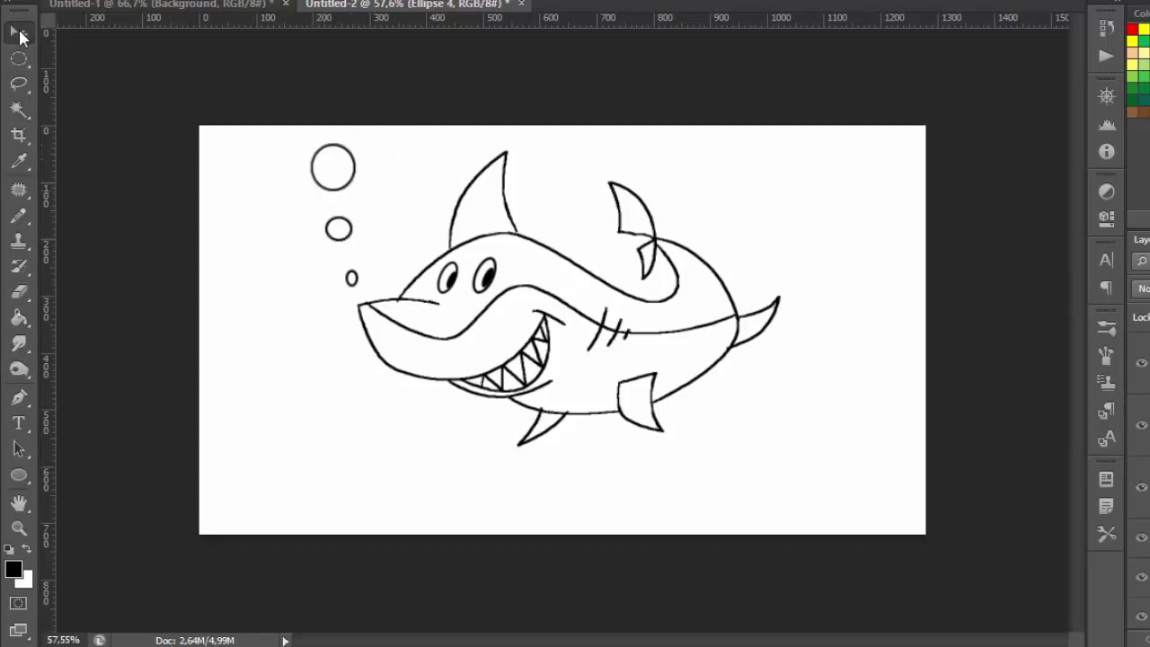
- Rasterize the Ellipse 2, Ellipse 3 and Ellipse 4 bubble layers
{"action": "right_click", "coordinate": [1145, 377]}
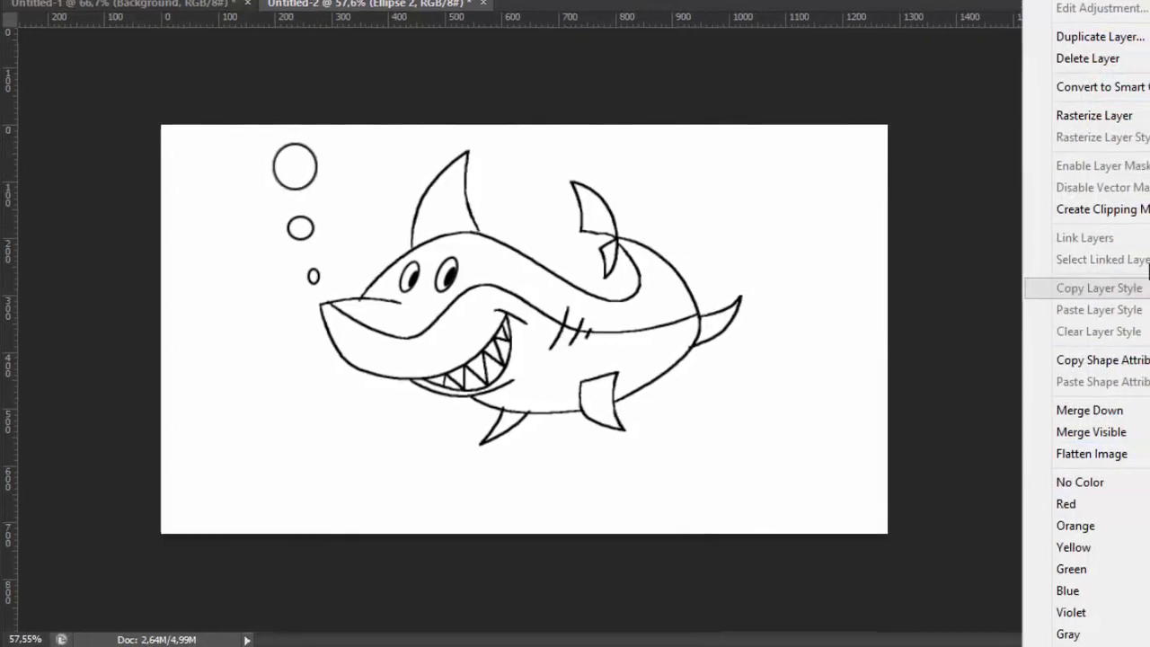
{"action": "left_click", "coordinate": [1023, 115]}
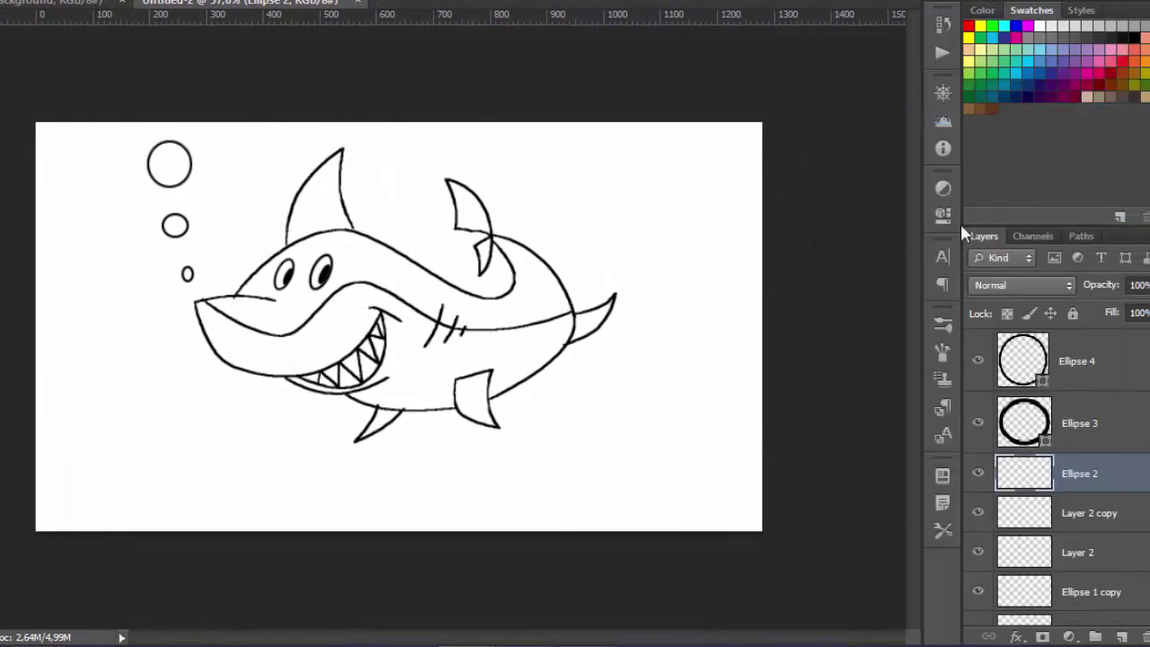
{"action": "right_click", "coordinate": [1118, 417]}
{"action": "left_click", "coordinate": [997, 111]}
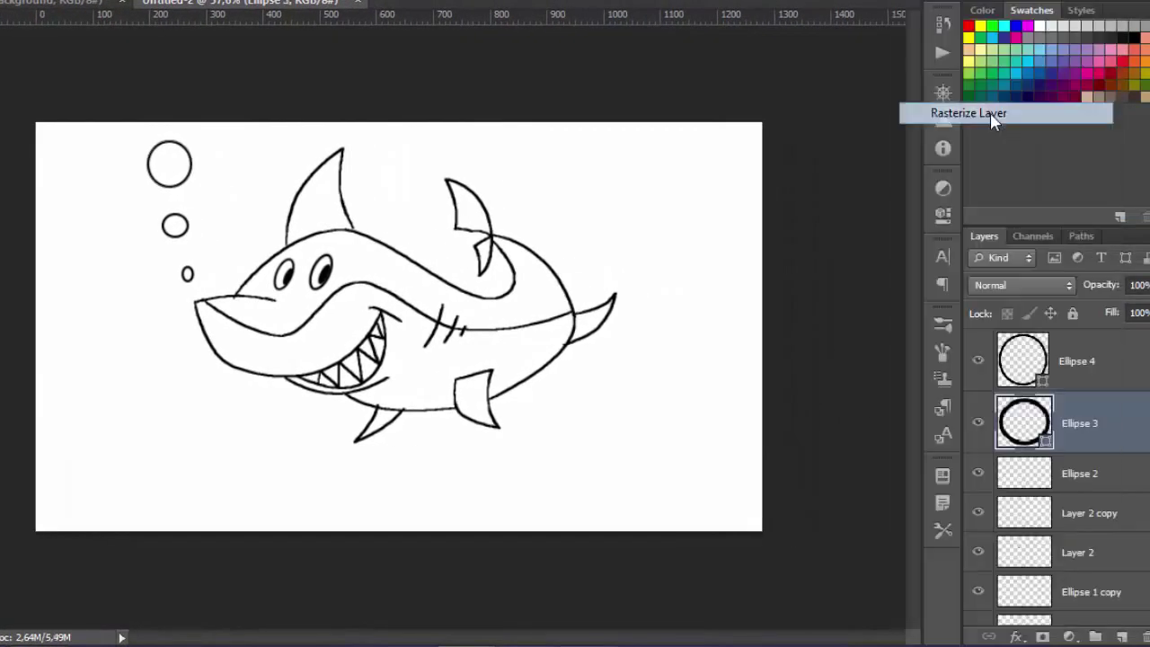
{"action": "right_click", "coordinate": [1097, 348]}
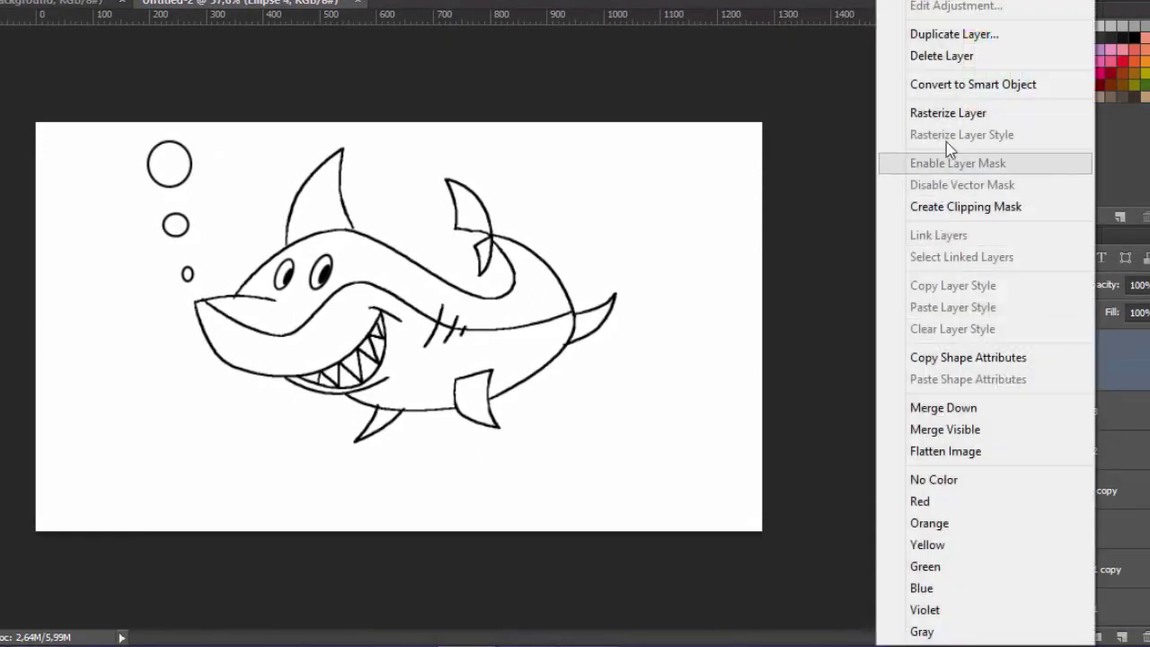
{"action": "left_click", "coordinate": [988, 112]}
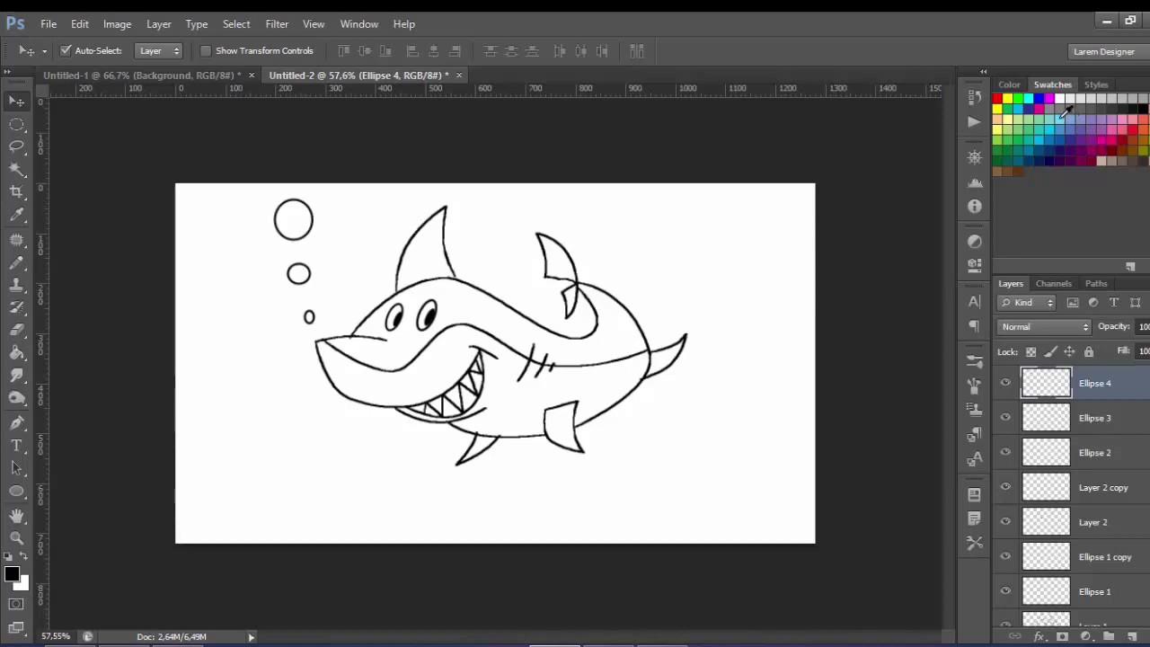
- With light blue and the Paint Bucket chosen, merge all drawing layers into one
{"action": "left_click", "coordinate": [1060, 122]}
{"action": "left_click", "coordinate": [20, 353]}
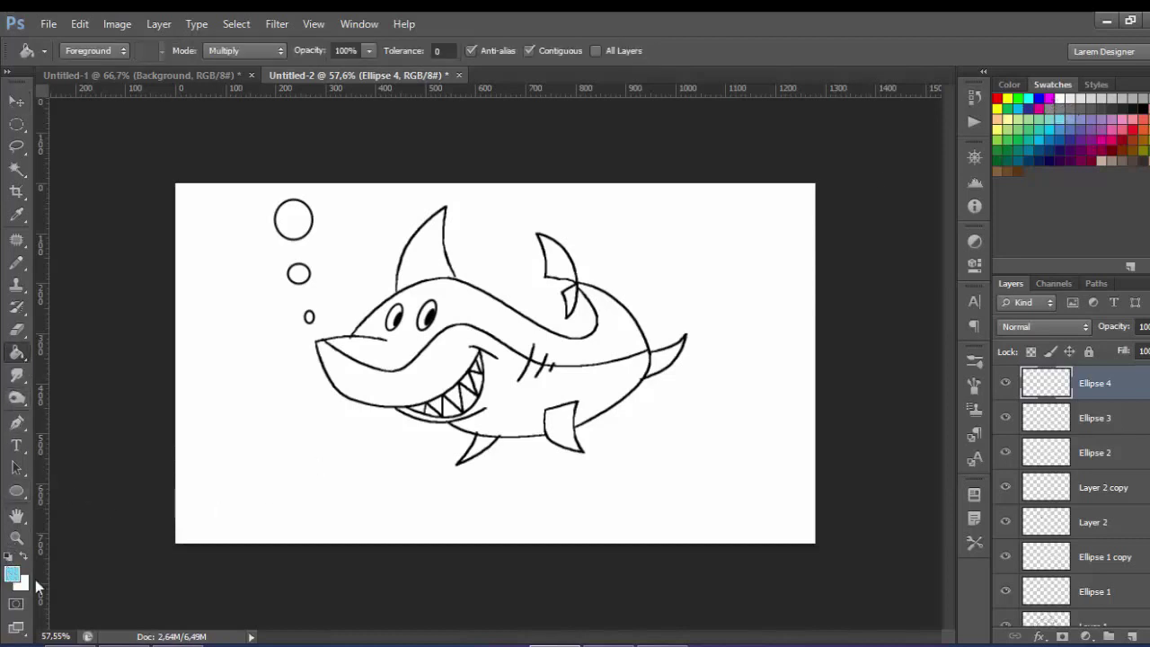
{"action": "scroll", "coordinate": [1069, 494], "scroll_direction": "down", "scroll_amount": 2}
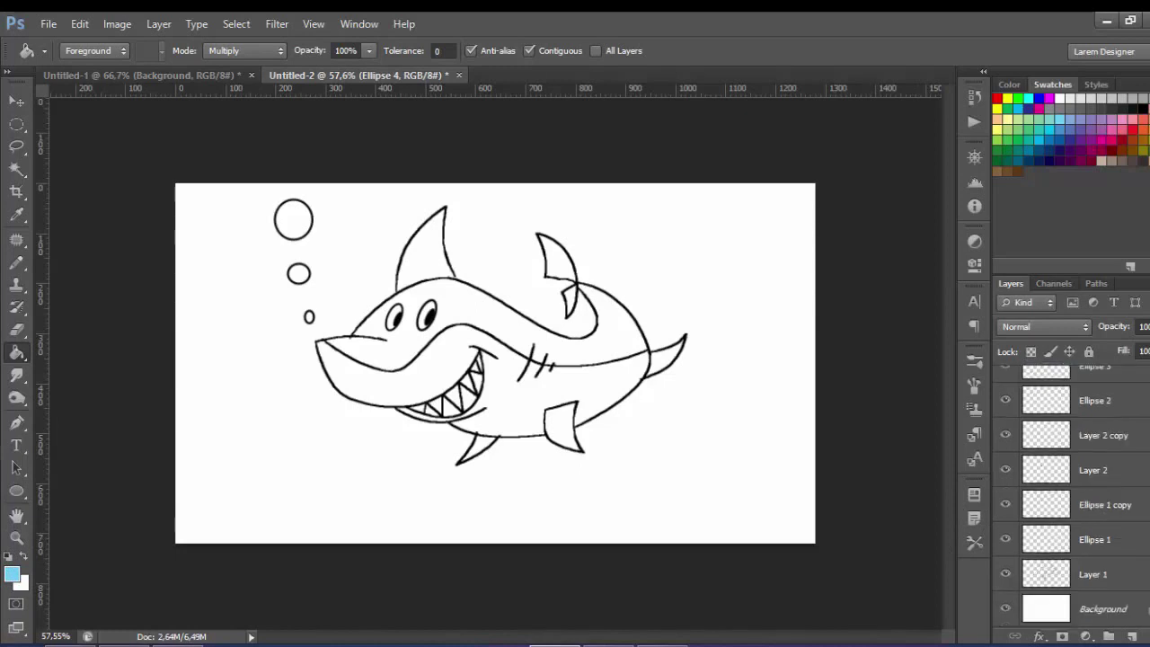
{"action": "left_click", "coordinate": [1110, 575], "text": "shift"}
{"action": "right_click", "coordinate": [1104, 574]}
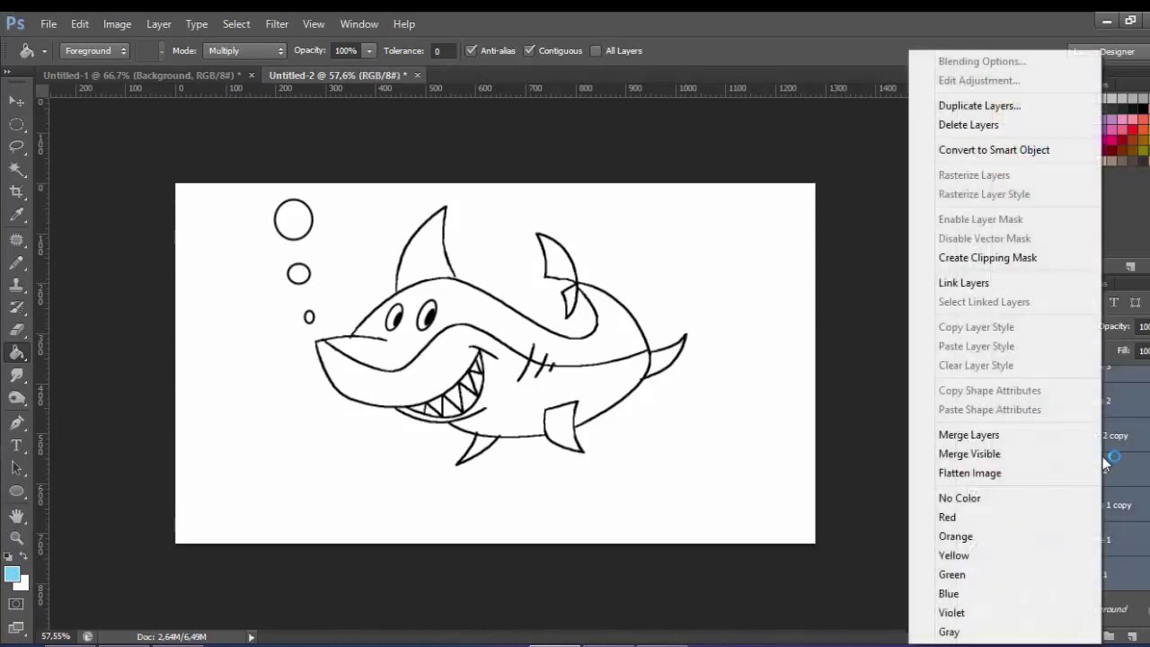
{"action": "left_click", "coordinate": [981, 436]}
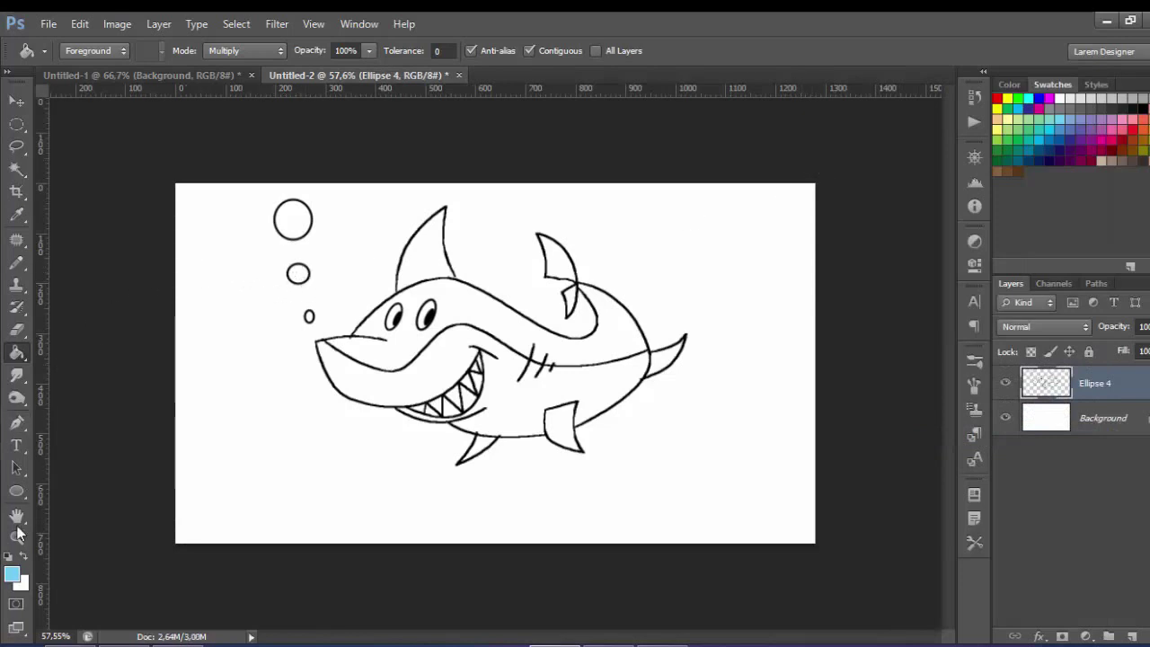
- Set the foreground to pale blue d6f3ff and fill the middle and top bubbles
{"action": "left_click", "coordinate": [12, 573]}
{"action": "mouse_move", "coordinate": [592, 398]}
{"action": "left_mouse_down"}
{"action": "mouse_move", "coordinate": [614, 269]}
{"action": "mouse_move", "coordinate": [578, 265]}
{"action": "left_mouse_up"}
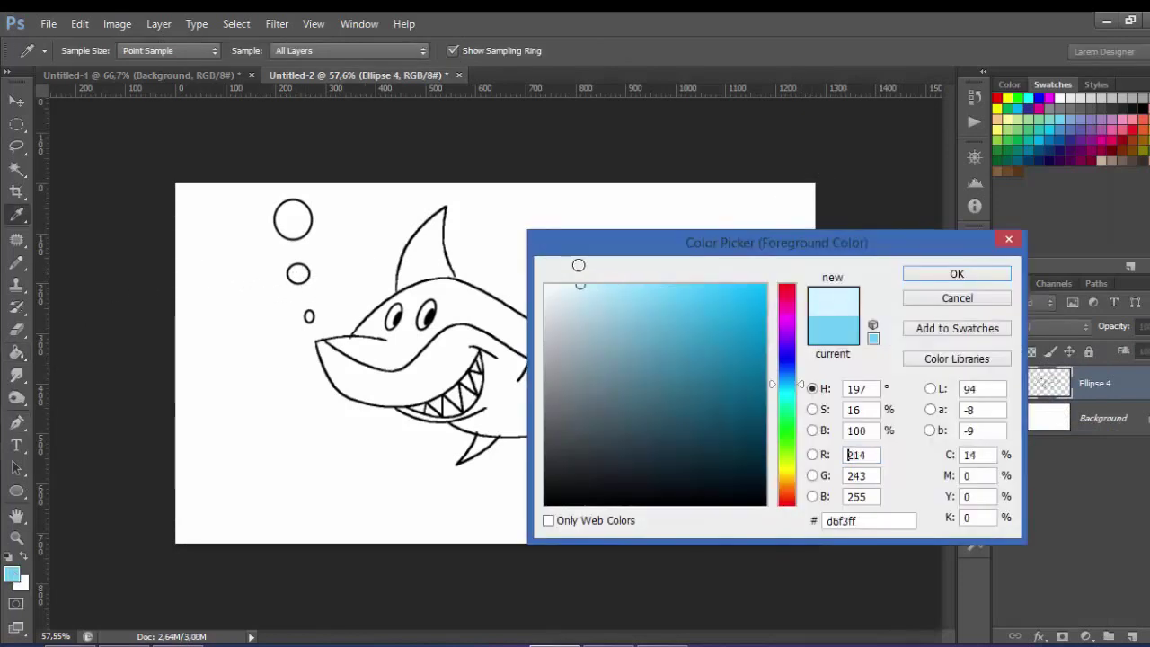
{"action": "left_click", "coordinate": [1001, 274]}
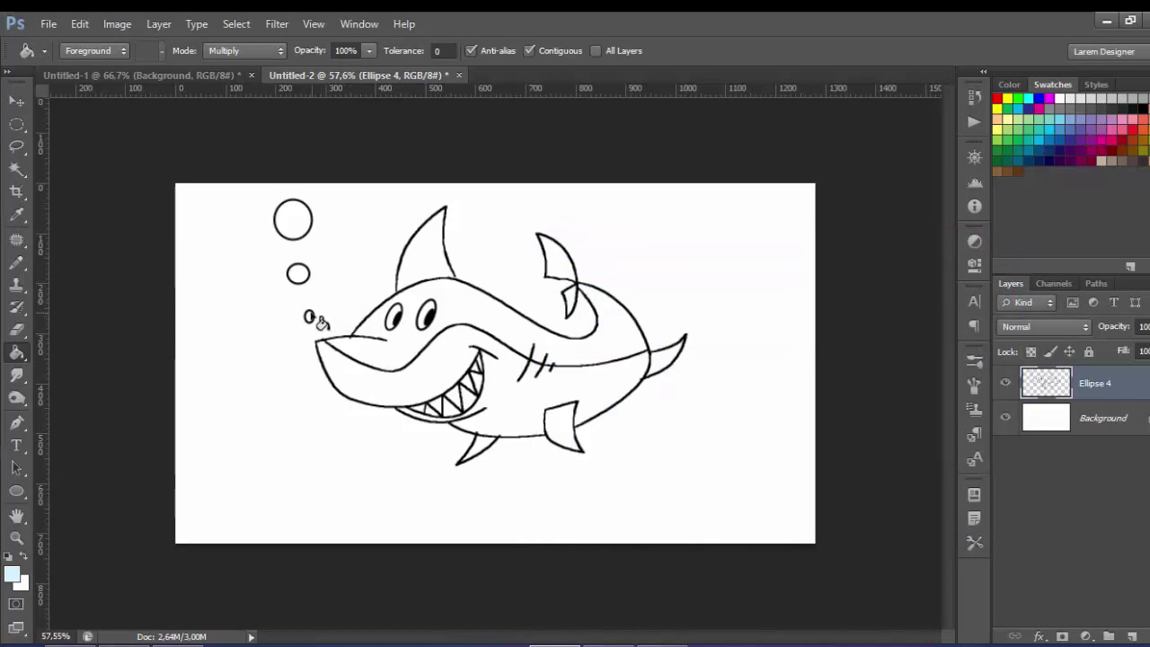
{"action": "left_click", "coordinate": [299, 274]}
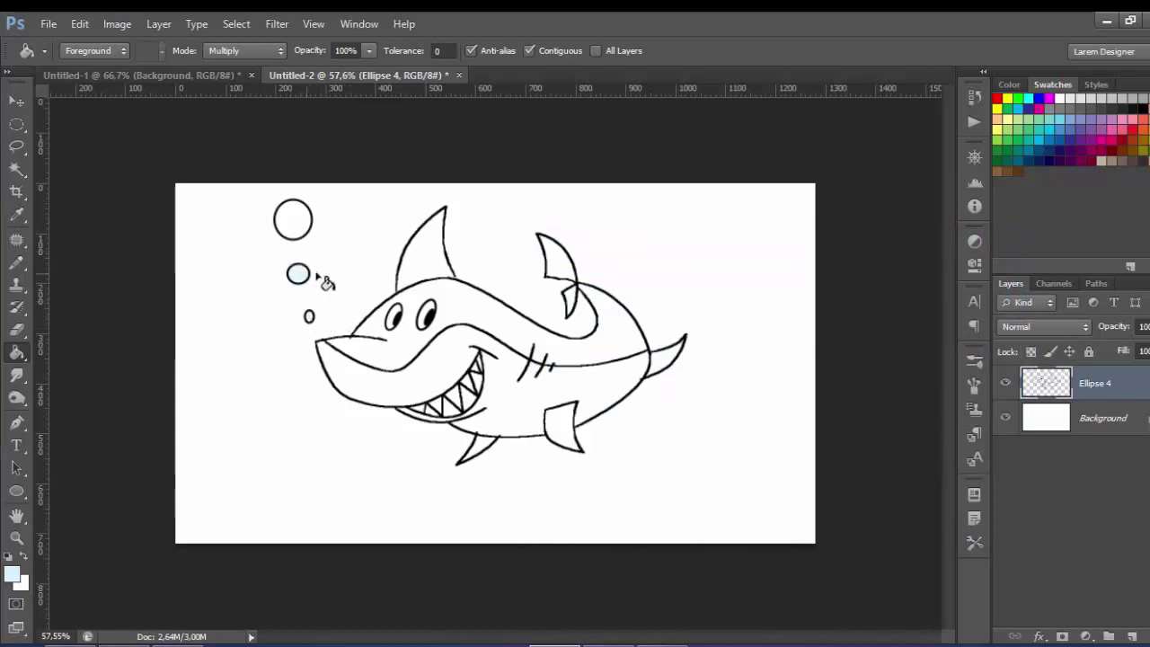
{"action": "left_click", "coordinate": [305, 220]}
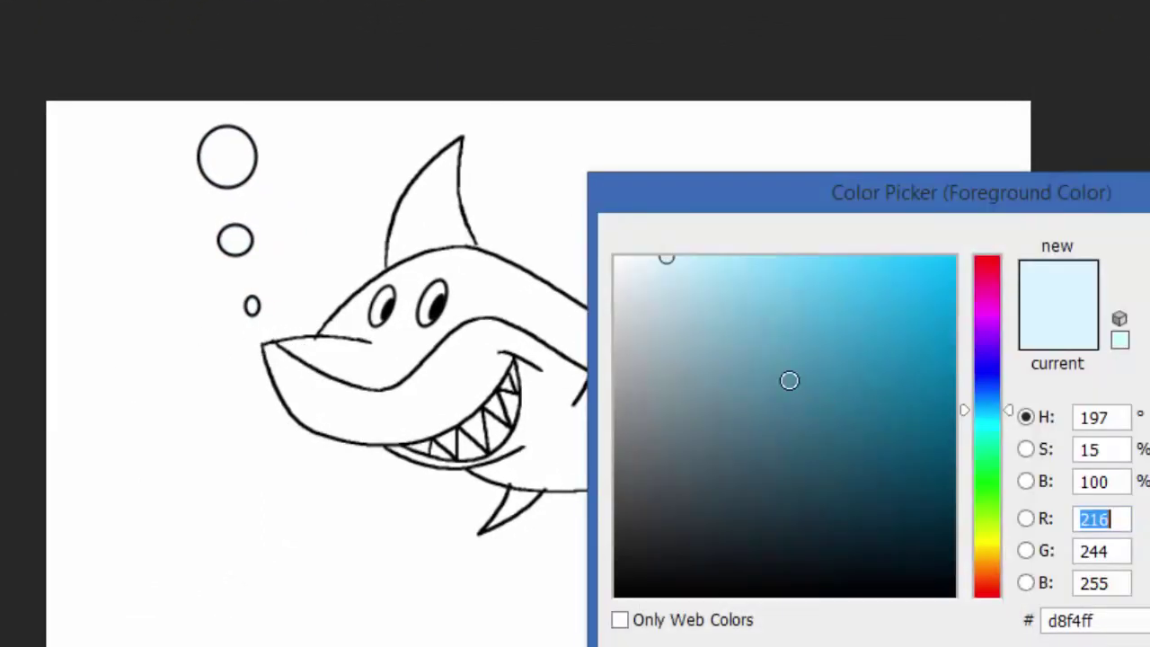
- Switch to a stronger light blue and refill the top, smallest and middle bubbles
{"action": "left_click", "coordinate": [710, 251]}
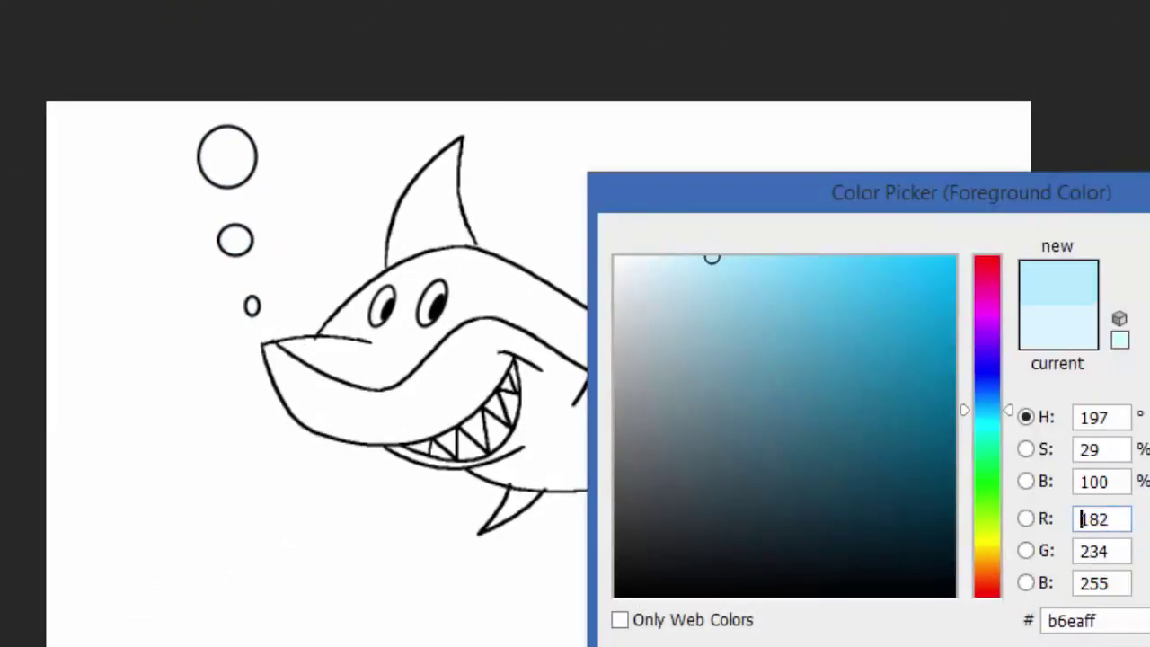
{"action": "key", "text": "Return"}
{"action": "left_click", "coordinate": [242, 152]}
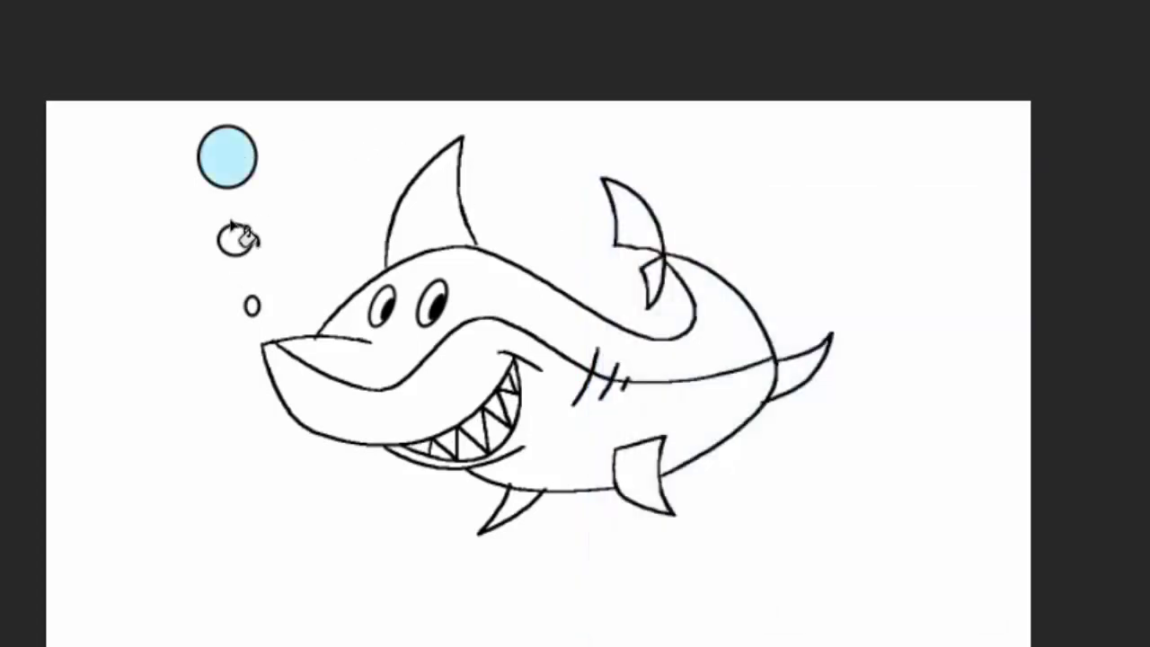
{"action": "left_click", "coordinate": [236, 240]}
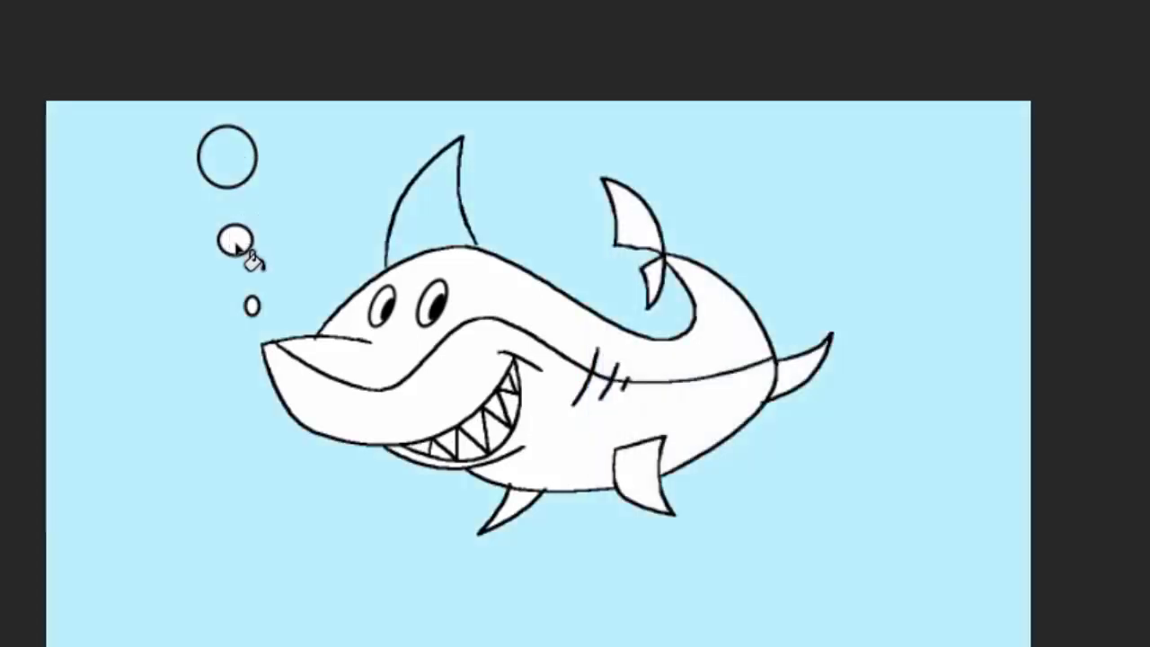
{"action": "key", "text": "ctrl+z"}
{"action": "left_click", "coordinate": [251, 305]}
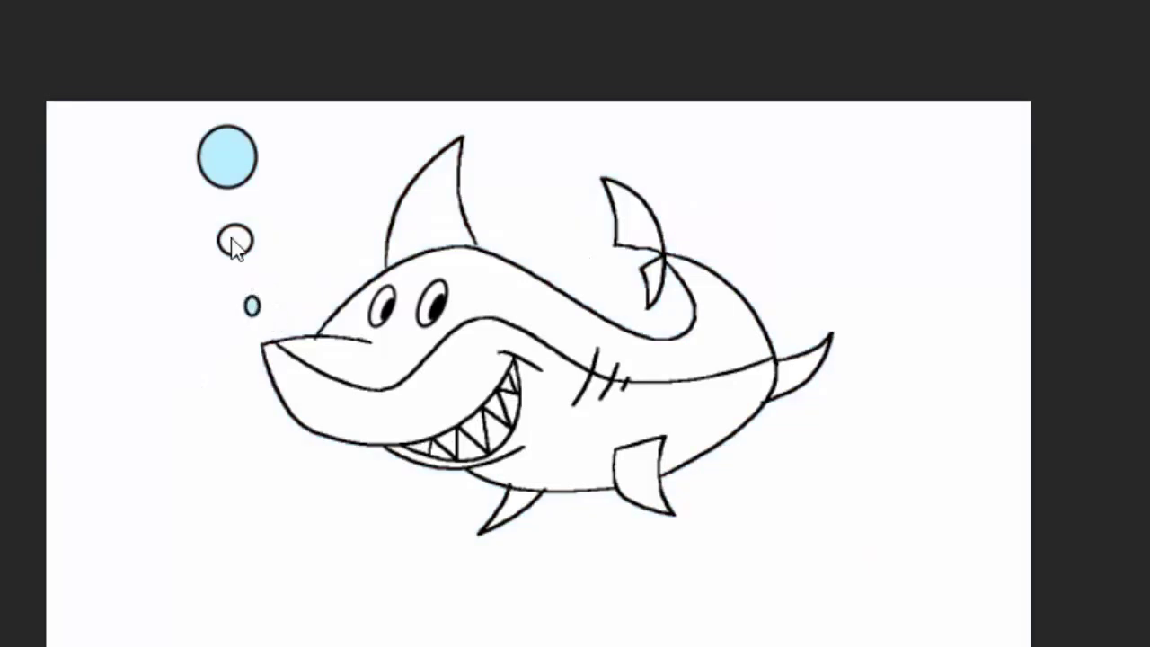
{"action": "left_click", "coordinate": [235, 239]}
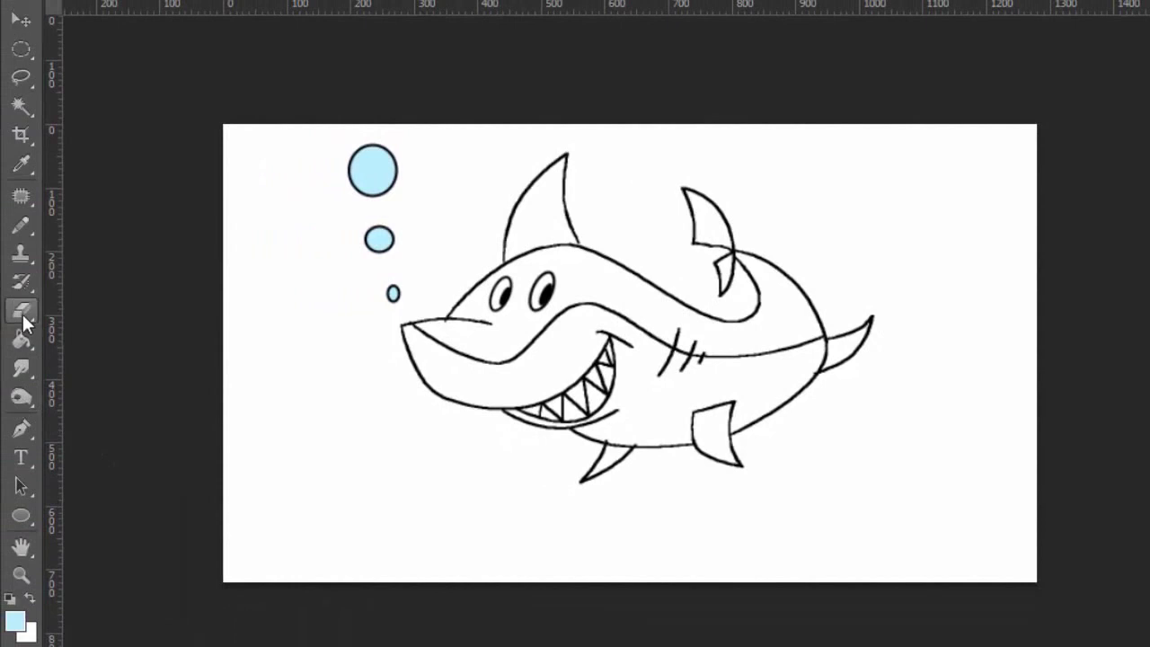
- Erase a shine spot in the top bubble using a soft round 20 px eraser
{"action": "left_click", "coordinate": [22, 312]}
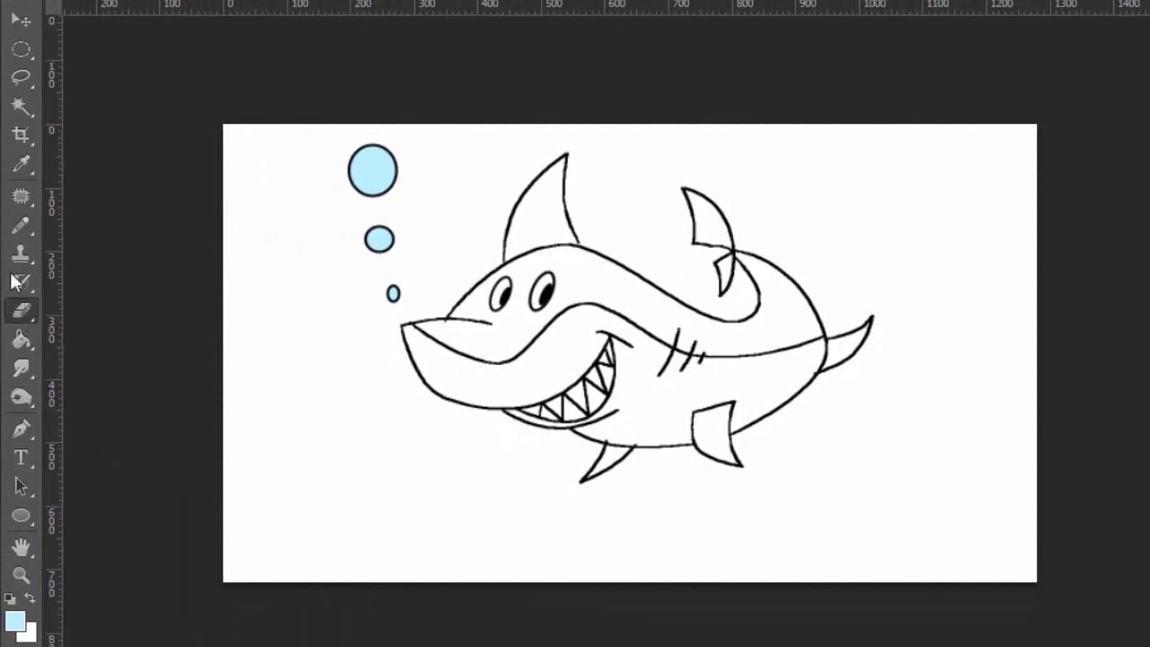
{"action": "scroll", "coordinate": [351, 172], "scroll_direction": "up", "scroll_amount": 3}
{"action": "scroll", "coordinate": [315, 105], "scroll_direction": "up", "scroll_amount": 2}
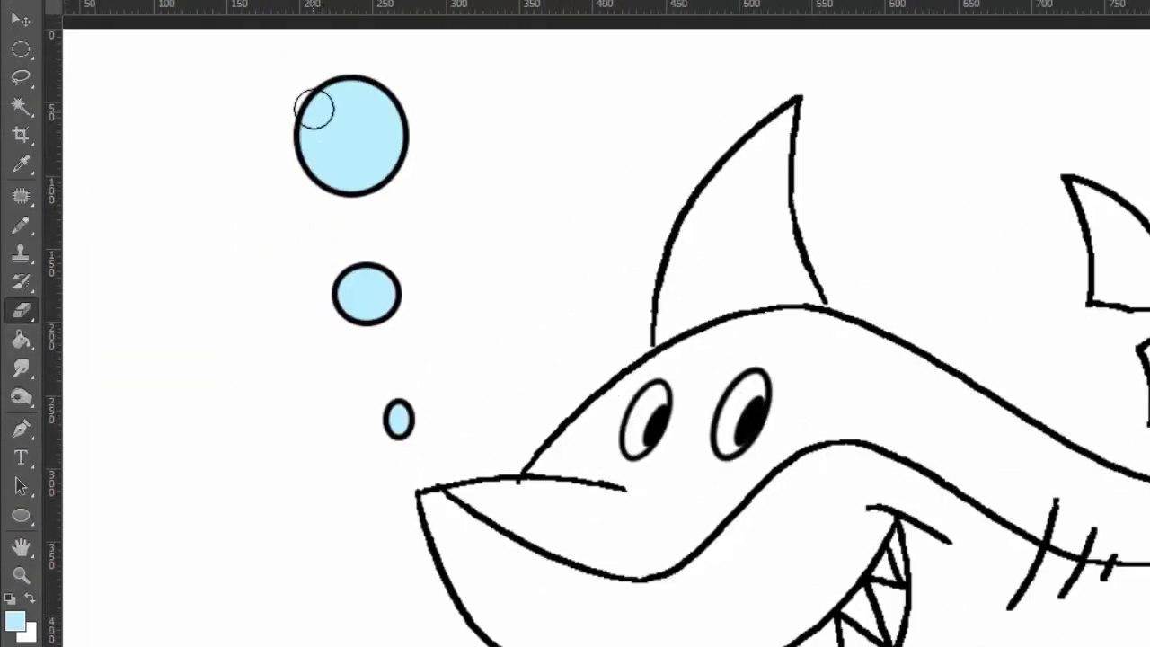
{"action": "left_click_drag", "start_coordinate": [333, 108], "coordinate": [339, 119]}
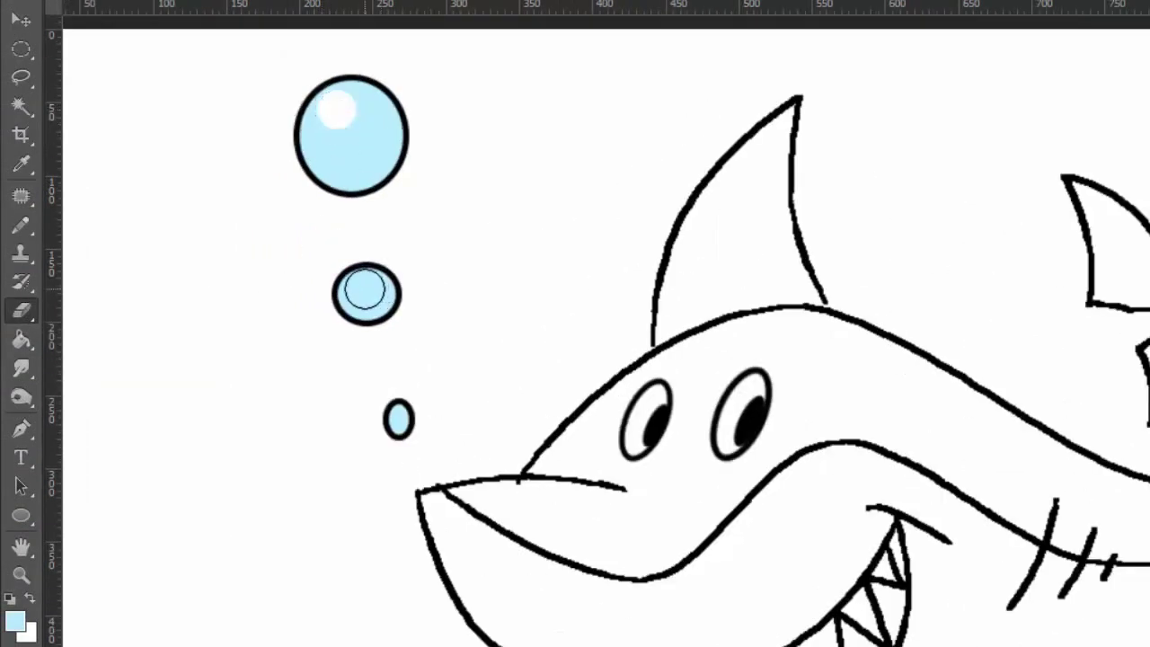
{"action": "right_click", "coordinate": [364, 289]}
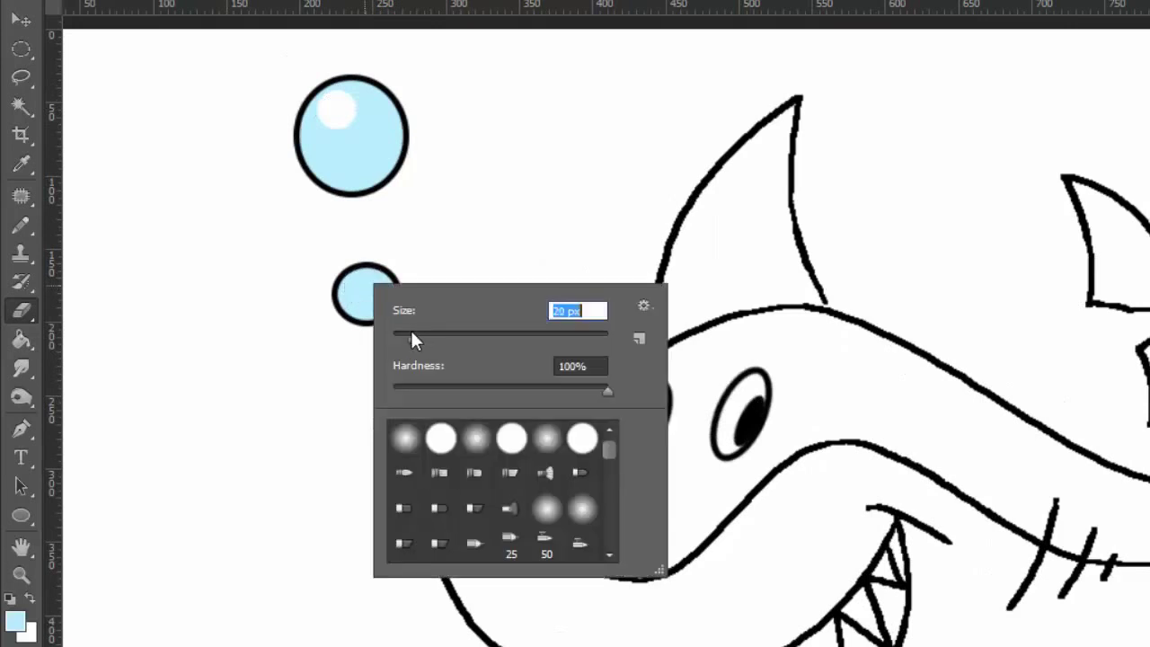
{"action": "left_click", "coordinate": [405, 437]}
{"action": "left_click", "coordinate": [405, 340]}
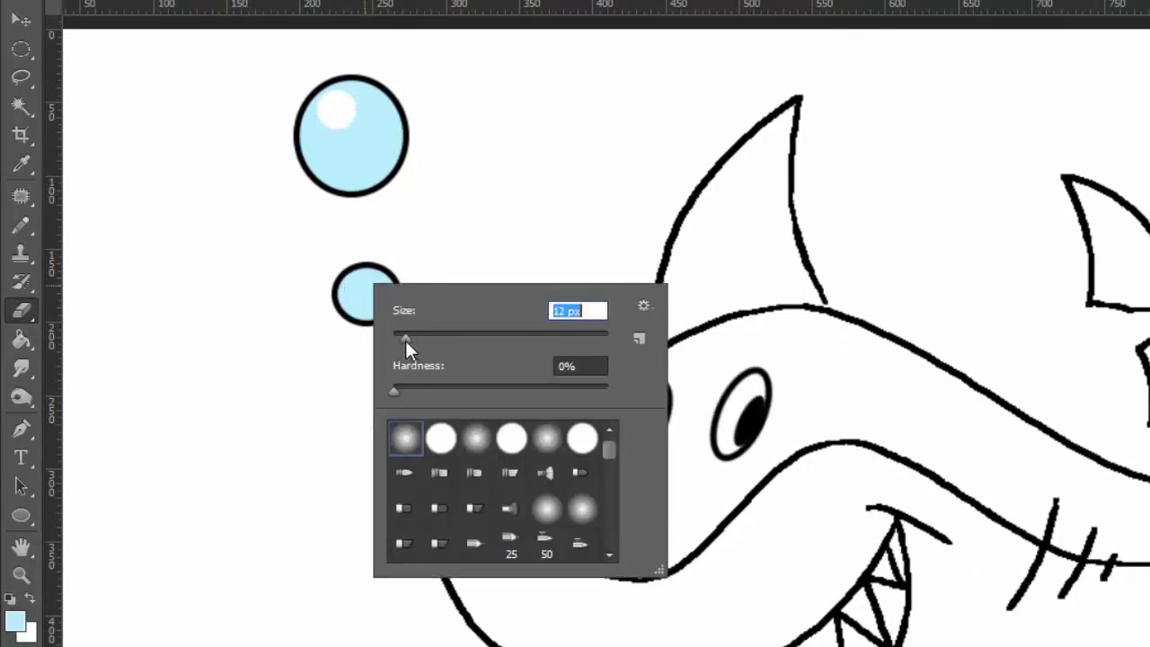
{"action": "key", "text": "Up"}
{"action": "key", "text": "Up"}
{"action": "key", "text": "Up"}
{"action": "key", "text": "Return"}
- Shrink the soft eraser brush to 8 px for the smaller bubble highlights
{"action": "scroll", "coordinate": [399, 419], "scroll_direction": "up", "scroll_amount": 1}
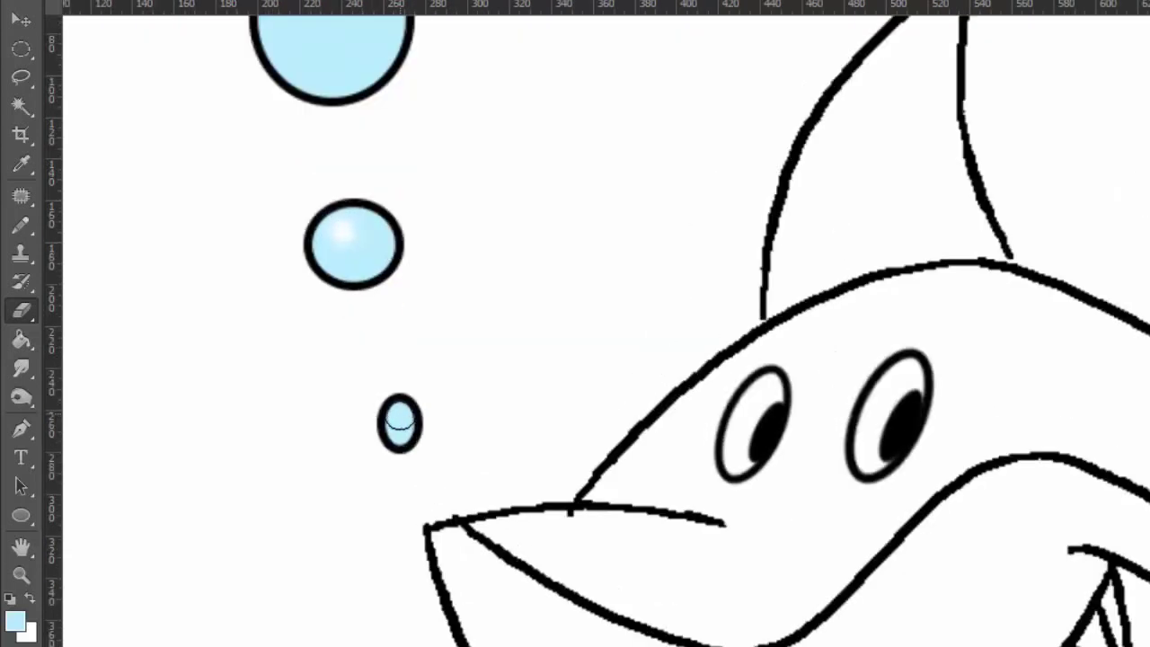
{"action": "right_click", "coordinate": [399, 419]}
{"action": "left_click", "coordinate": [438, 465]}
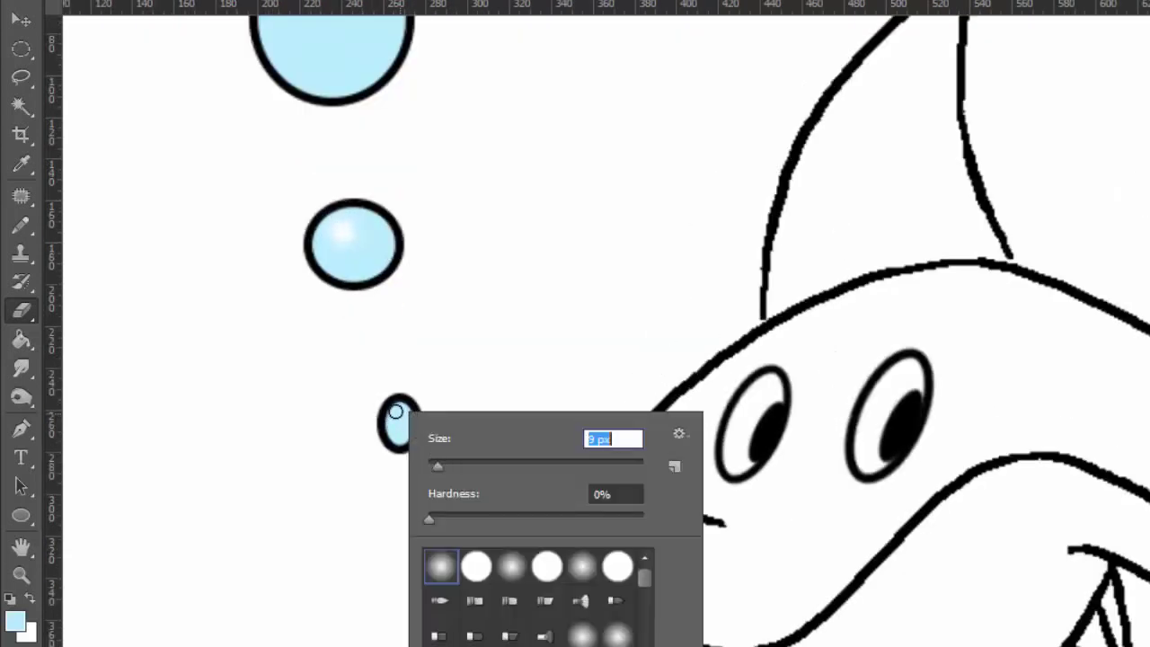
{"action": "key", "text": "Return"}
{"action": "scroll", "coordinate": [592, 328], "scroll_direction": "down", "scroll_amount": 2}
{"action": "scroll", "coordinate": [592, 328], "scroll_direction": "down", "scroll_amount": 3}
{"action": "scroll", "coordinate": [628, 323], "scroll_direction": "down", "scroll_amount": 2}
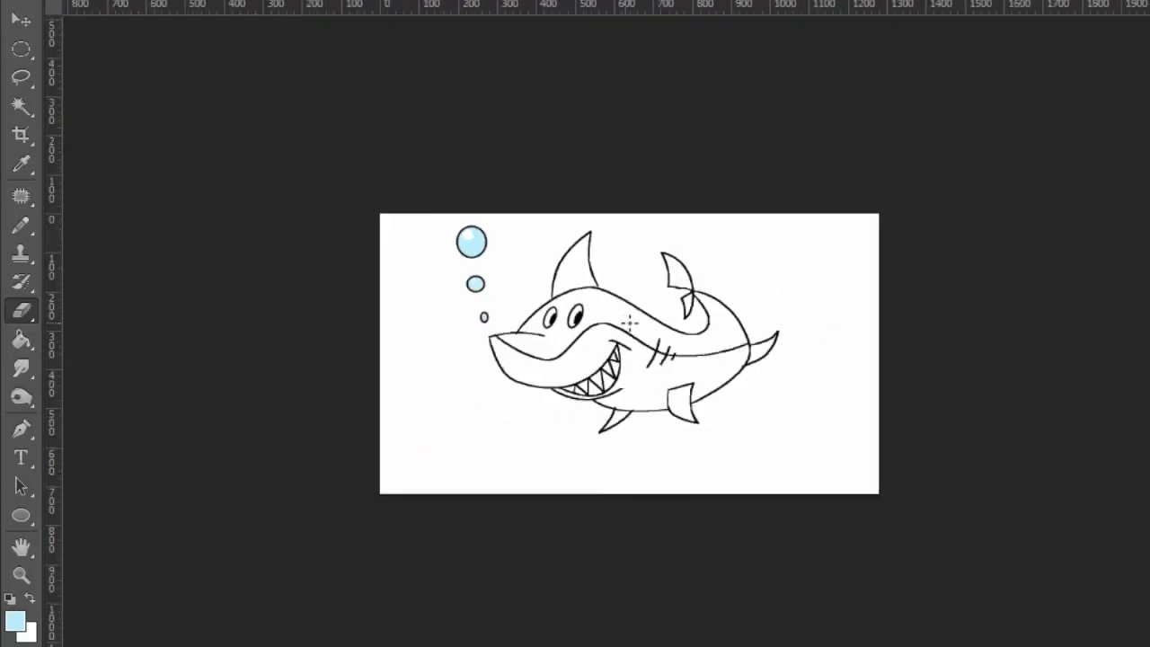
{"action": "scroll", "coordinate": [676, 320], "scroll_direction": "down", "scroll_amount": 1}
{"action": "scroll", "coordinate": [629, 341], "scroll_direction": "up", "scroll_amount": 1}
{"action": "scroll", "coordinate": [629, 341], "scroll_direction": "up", "scroll_amount": 2}
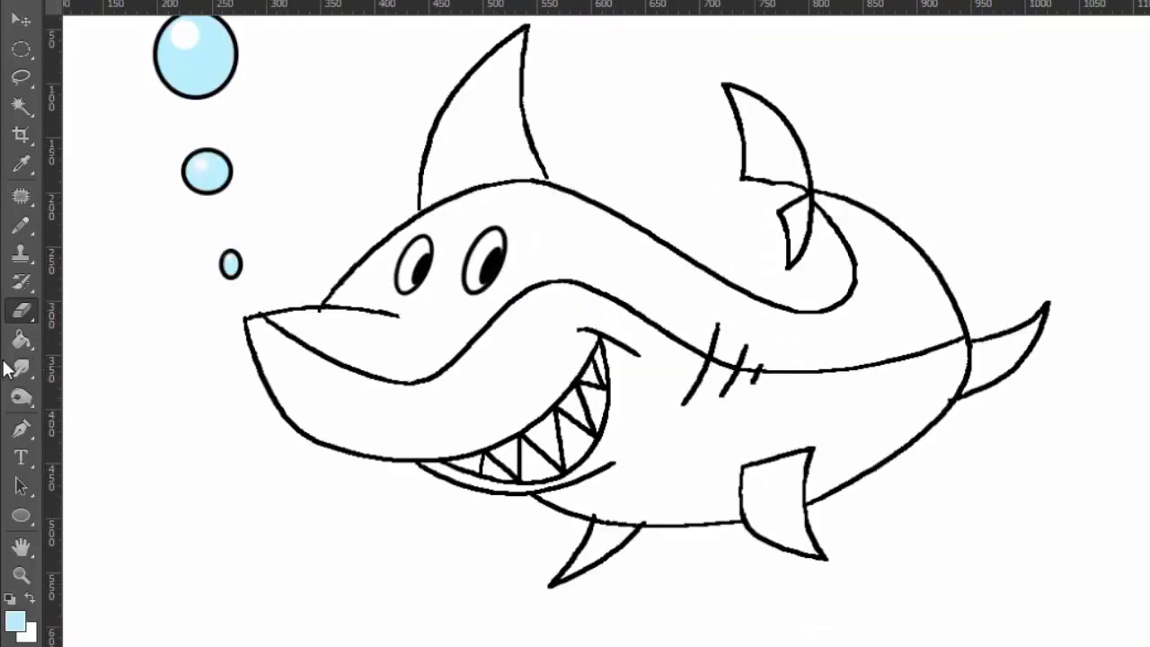
- Fill the shark's belly with light grey #eaeaea using the Paint Bucket
{"action": "left_click", "coordinate": [22, 339]}
{"action": "left_click", "coordinate": [14, 621]}
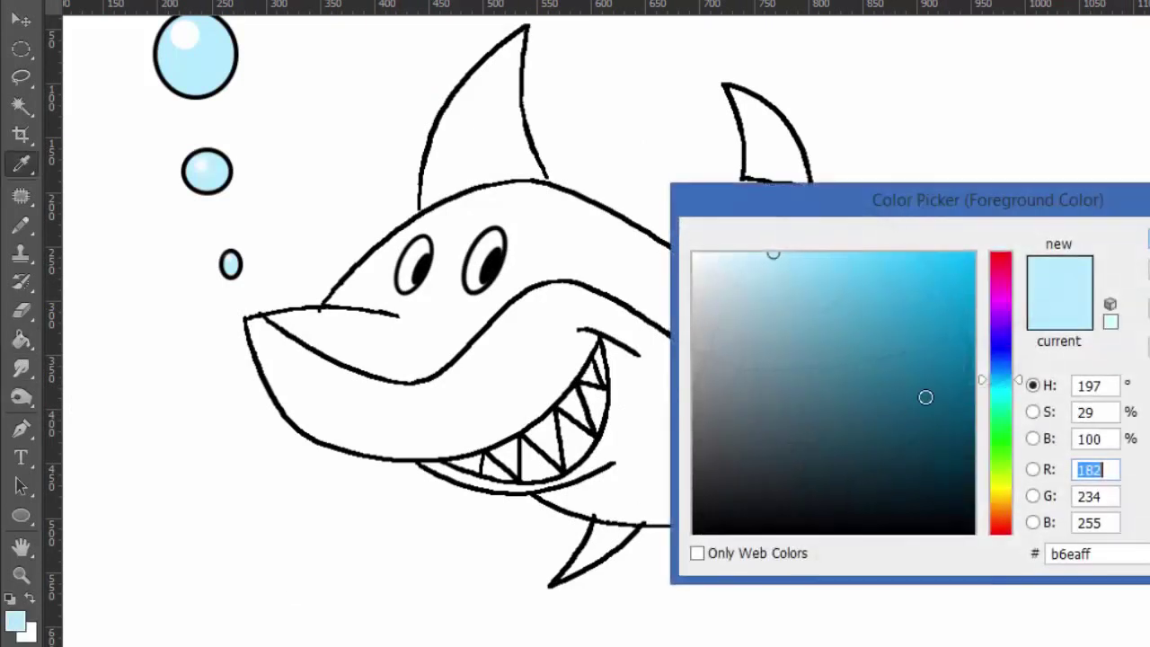
{"action": "mouse_move", "coordinate": [931, 261]}
{"action": "left_mouse_down"}
{"action": "mouse_move", "coordinate": [650, 316]}
{"action": "mouse_move", "coordinate": [688, 267]}
{"action": "left_mouse_up"}
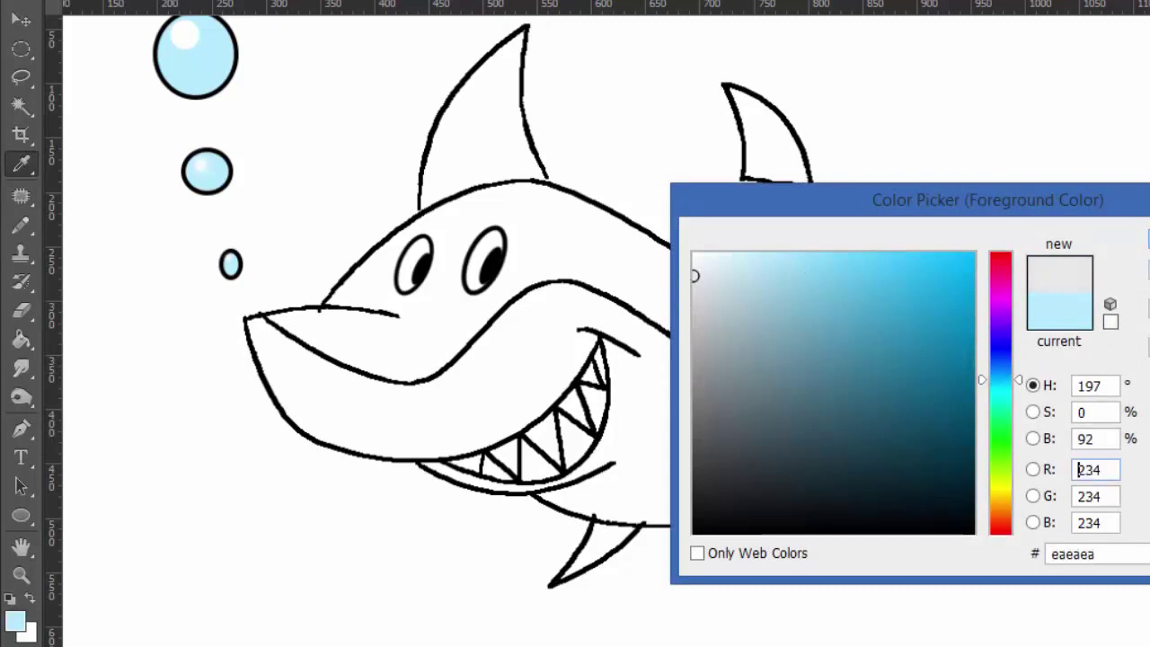
{"action": "key", "text": "Return"}
{"action": "key", "text": "g"}
{"action": "left_click", "coordinate": [683, 429]}
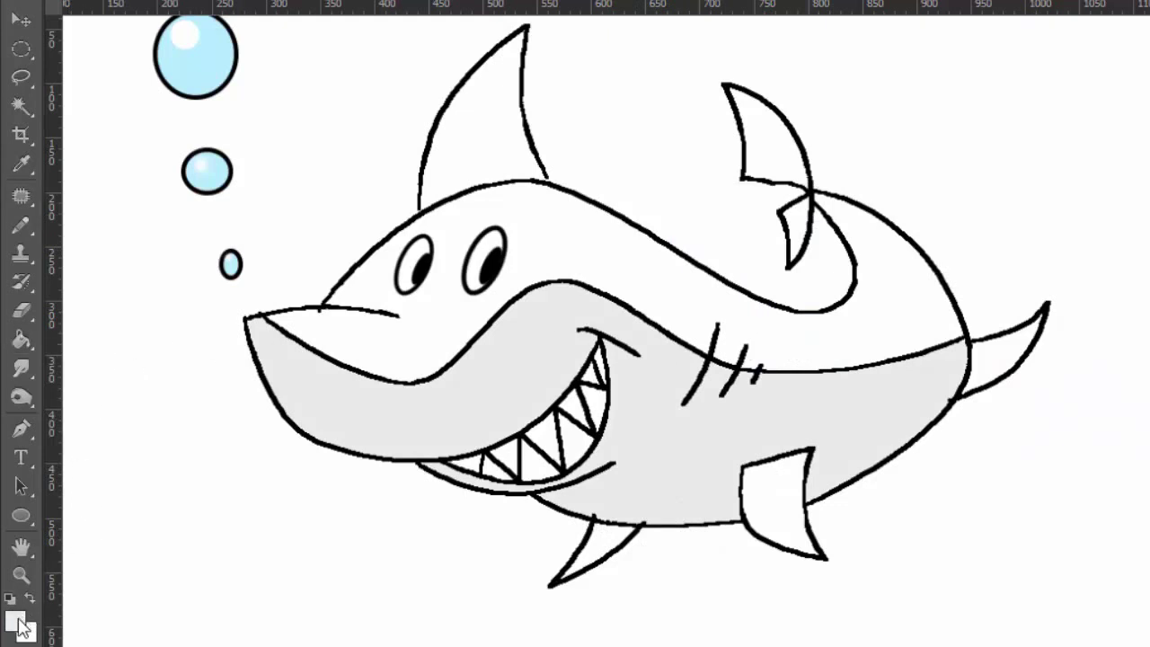
- Fill the shark's upper body with bright blue #00b7ff, undoing a background flood
{"action": "left_click", "coordinate": [15, 620]}
{"action": "left_click", "coordinate": [910, 264]}
{"action": "left_click_drag", "start_coordinate": [911, 264], "coordinate": [979, 226]}
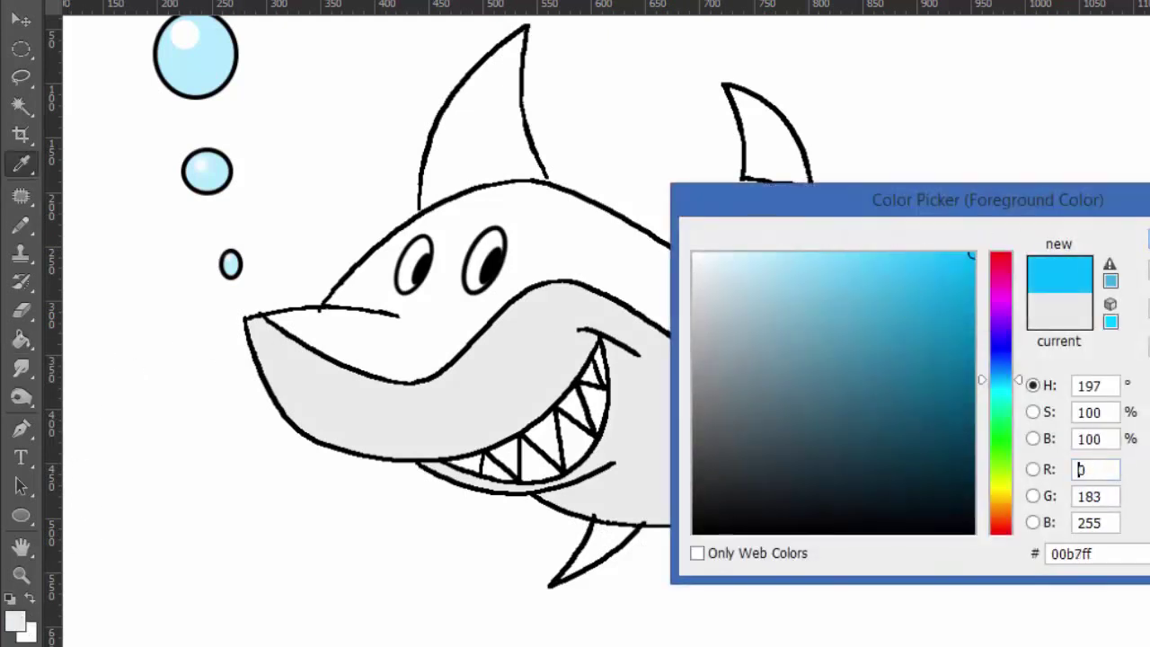
{"action": "key", "text": "Return"}
{"action": "left_click", "coordinate": [824, 344]}
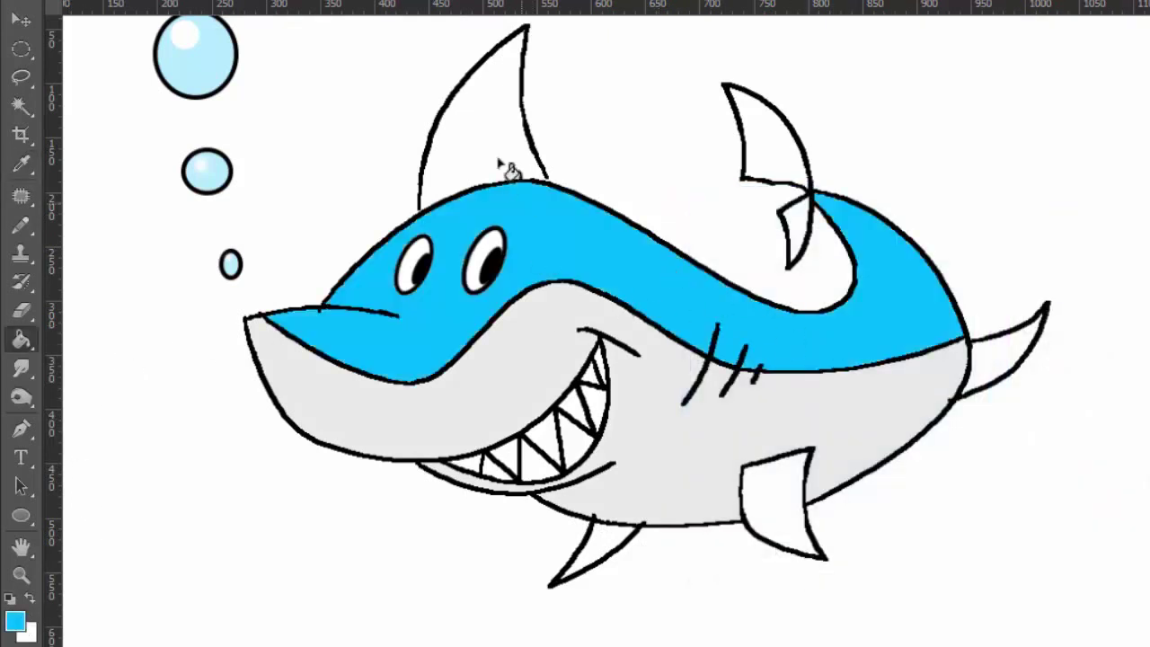
{"action": "left_click", "coordinate": [950, 256]}
{"action": "key", "text": "ctrl+z"}
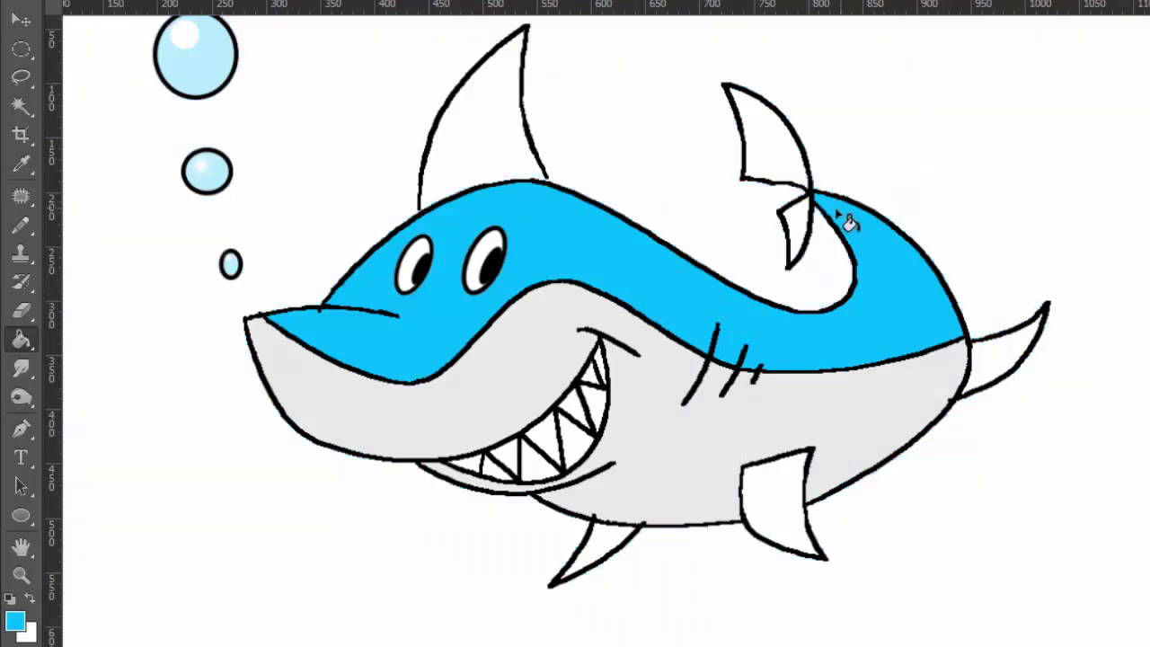
- Fill the rear upper fins, tail, side fin and bottom fin with blue
{"action": "left_click", "coordinate": [790, 168]}
{"action": "left_click", "coordinate": [792, 229]}
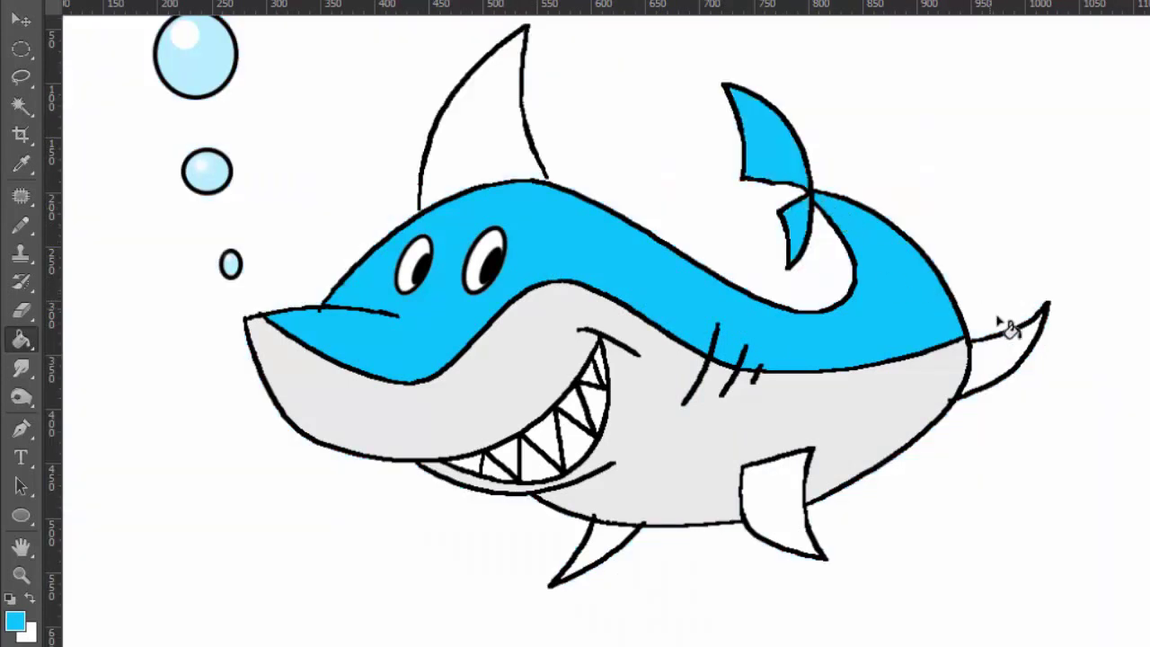
{"action": "left_click", "coordinate": [1017, 355]}
{"action": "left_click", "coordinate": [789, 515]}
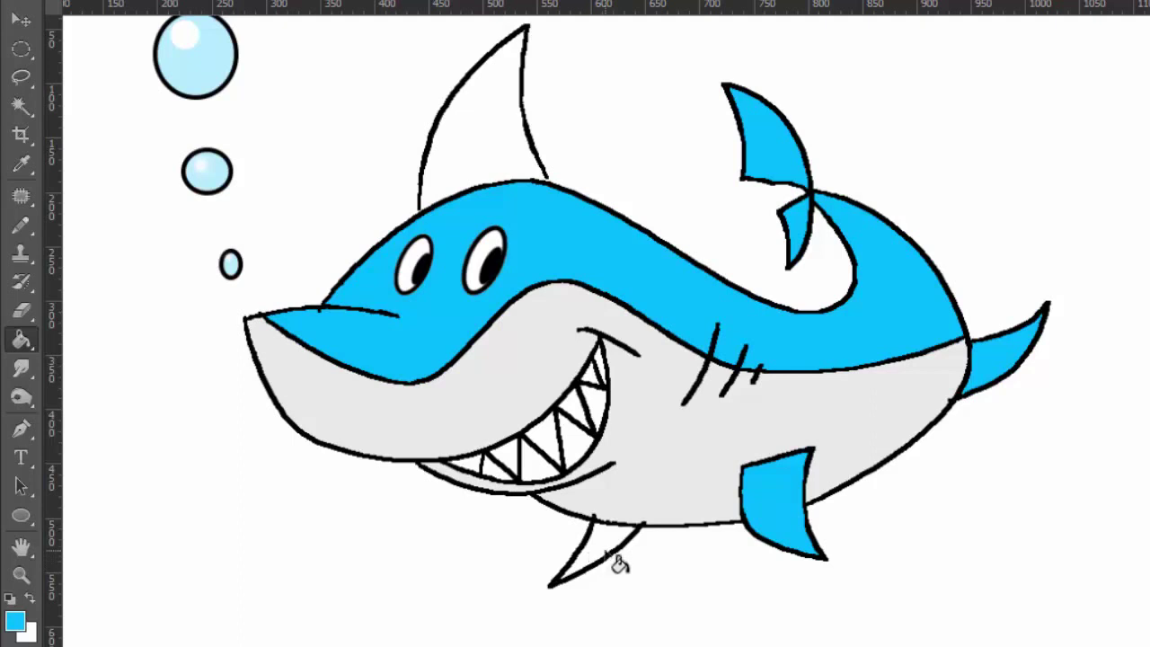
{"action": "left_click", "coordinate": [606, 561]}
{"action": "left_click", "coordinate": [506, 159]}
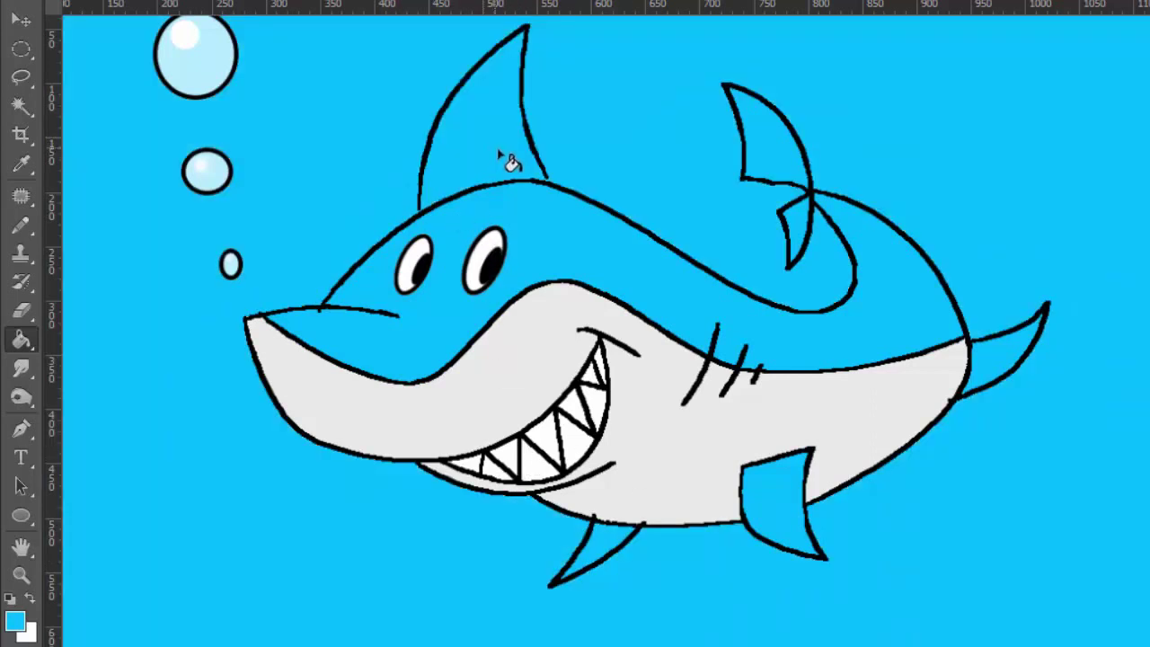
{"action": "key", "text": "ctrl+z"}
- Zoom in on the dorsal fin's open base and try brushing the gap closed
{"action": "key", "text": "w"}
{"action": "key", "text": "ctrl+plus"}
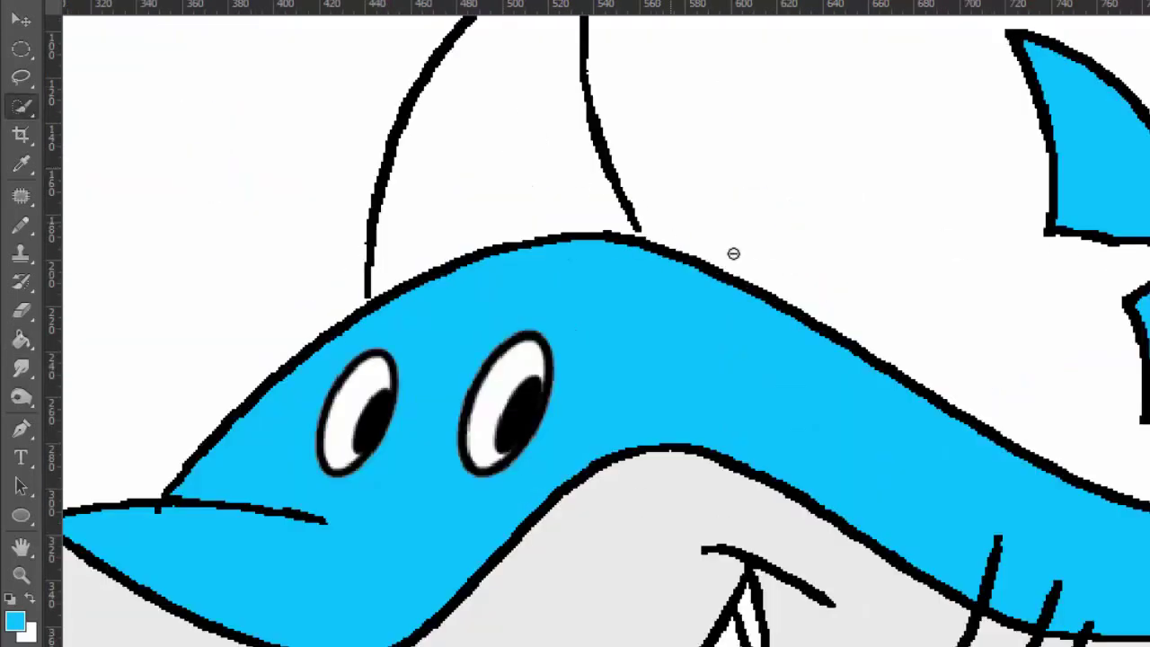
{"action": "left_click", "coordinate": [23, 225]}
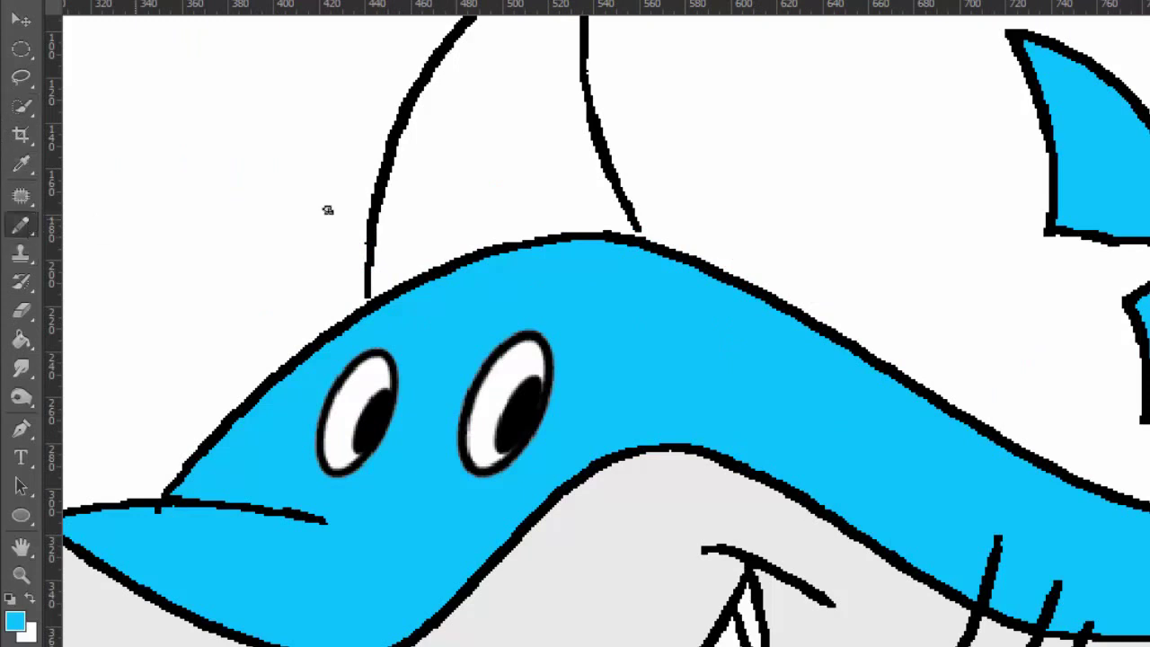
{"action": "left_click_drag", "start_coordinate": [649, 244], "coordinate": [638, 222]}
{"action": "key", "text": "ctrl+z"}
{"action": "left_click", "coordinate": [12, 598]}
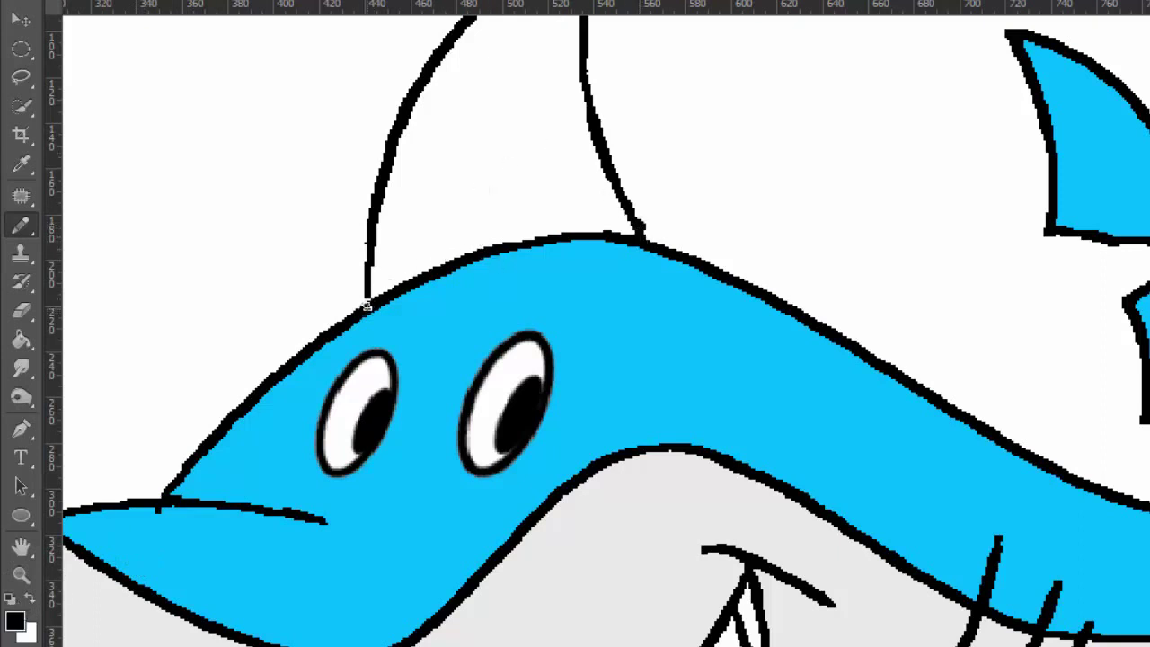
- Re-pick the shark's blue and fill the top dorsal fin
{"action": "left_click", "coordinate": [14, 620]}
{"action": "left_click", "coordinate": [629, 288]}
{"action": "key", "text": "Return"}
{"action": "left_click", "coordinate": [22, 224]}
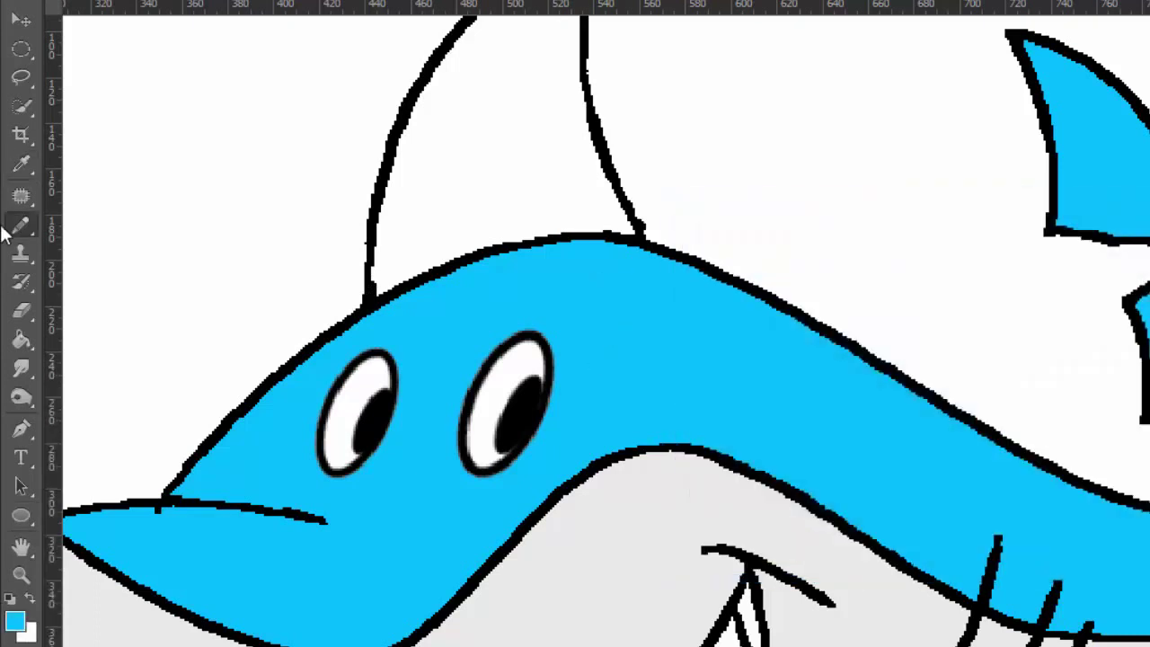
{"action": "left_click", "coordinate": [23, 343]}
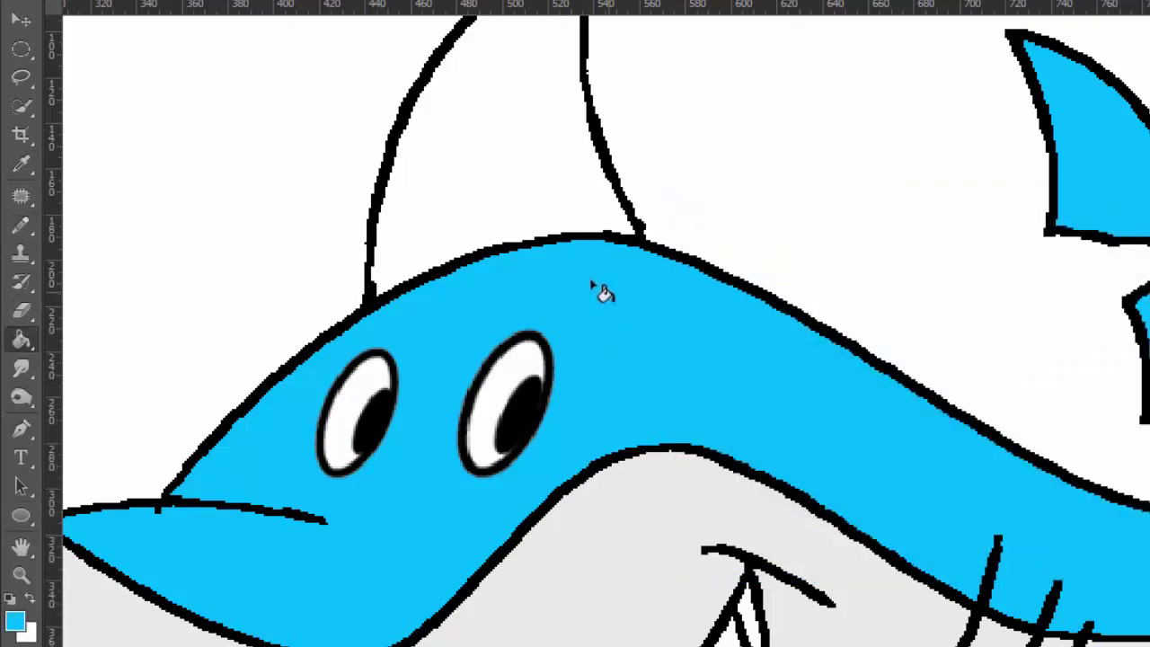
{"action": "left_click", "coordinate": [590, 223]}
- Zoom out and fill the background around the shark with magenta from Swatches
{"action": "scroll", "coordinate": [836, 185], "scroll_direction": "down", "scroll_amount": 3}
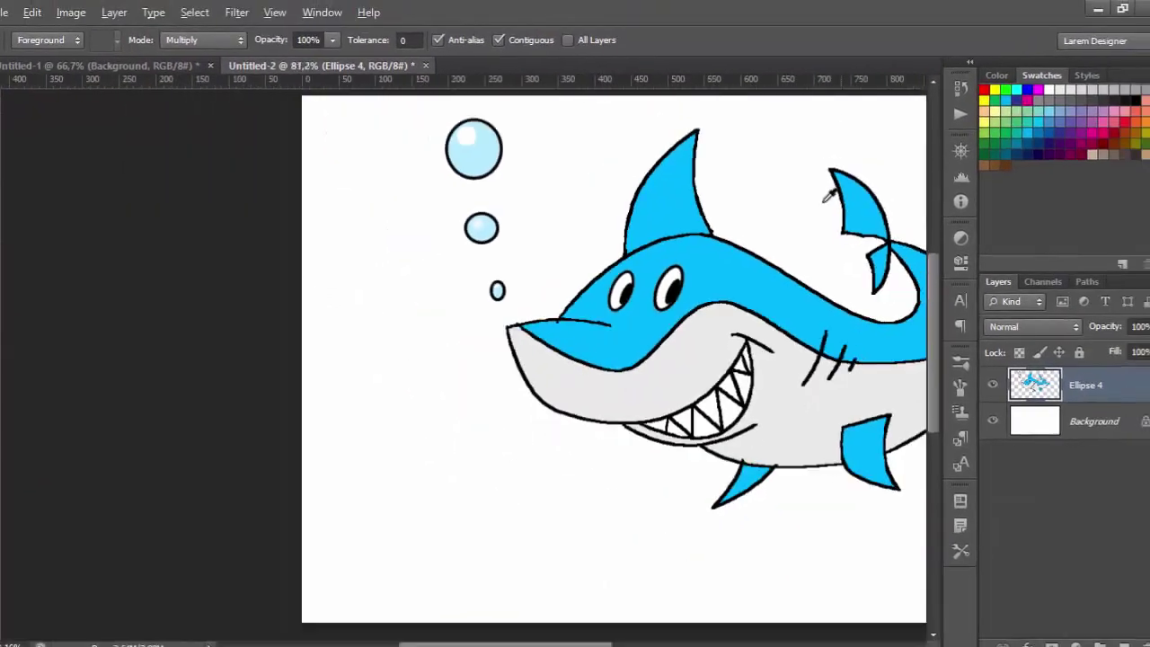
{"action": "scroll", "coordinate": [760, 218], "scroll_direction": "down", "scroll_amount": 2}
{"action": "scroll", "coordinate": [512, 236], "scroll_direction": "down", "scroll_amount": 2}
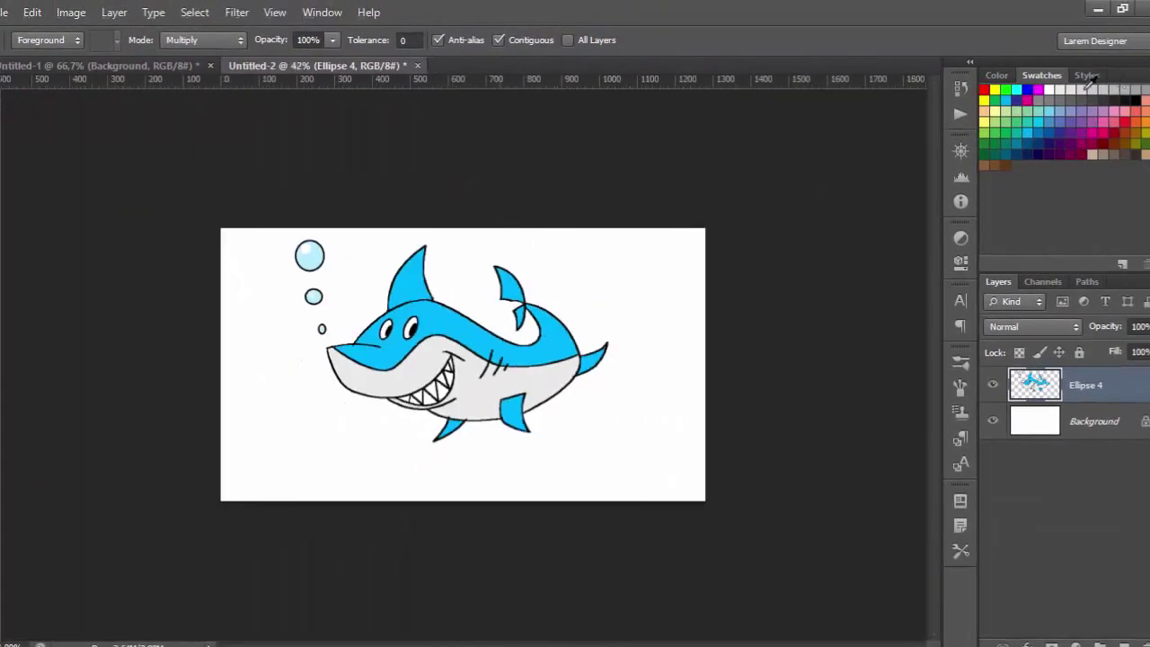
{"action": "left_click", "coordinate": [1039, 91]}
{"action": "left_click", "coordinate": [651, 386]}
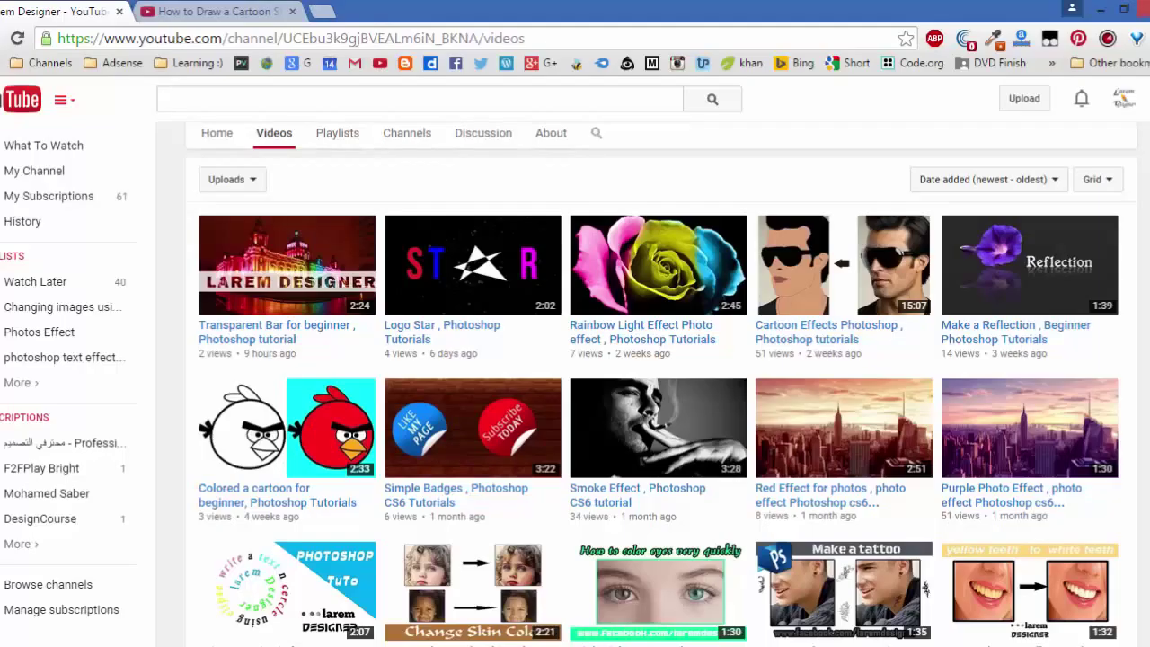
- Scroll up the YouTube channel's Videos page to show its banner and header
{"action": "scroll", "coordinate": [700, 377], "scroll_direction": "up", "scroll_amount": 3}
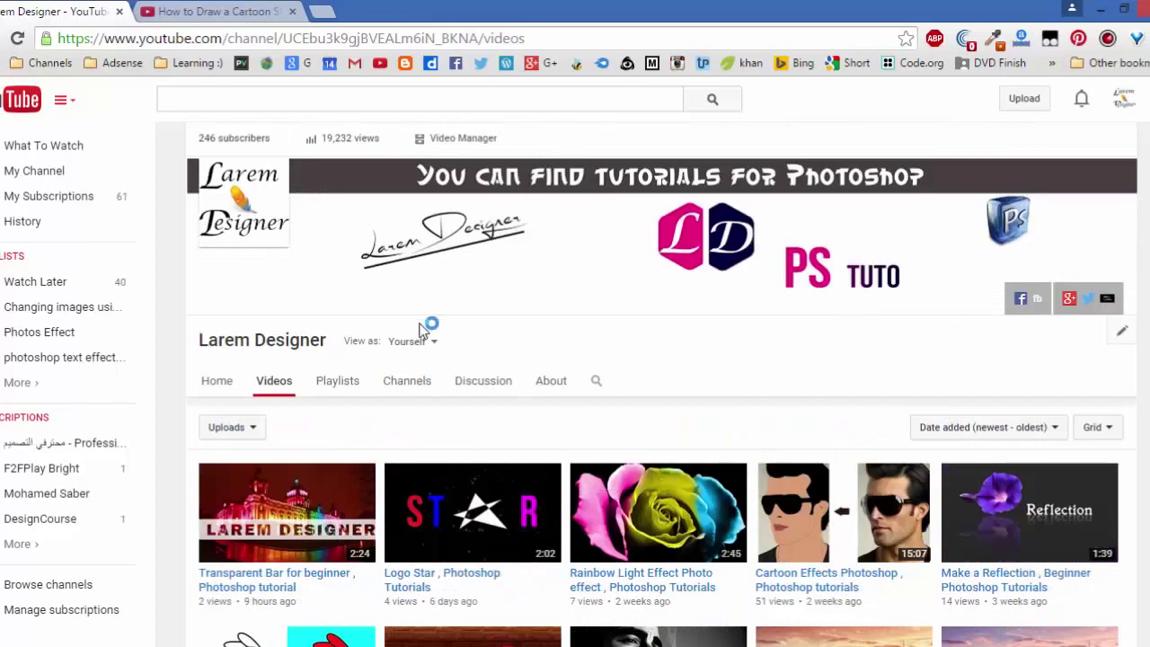